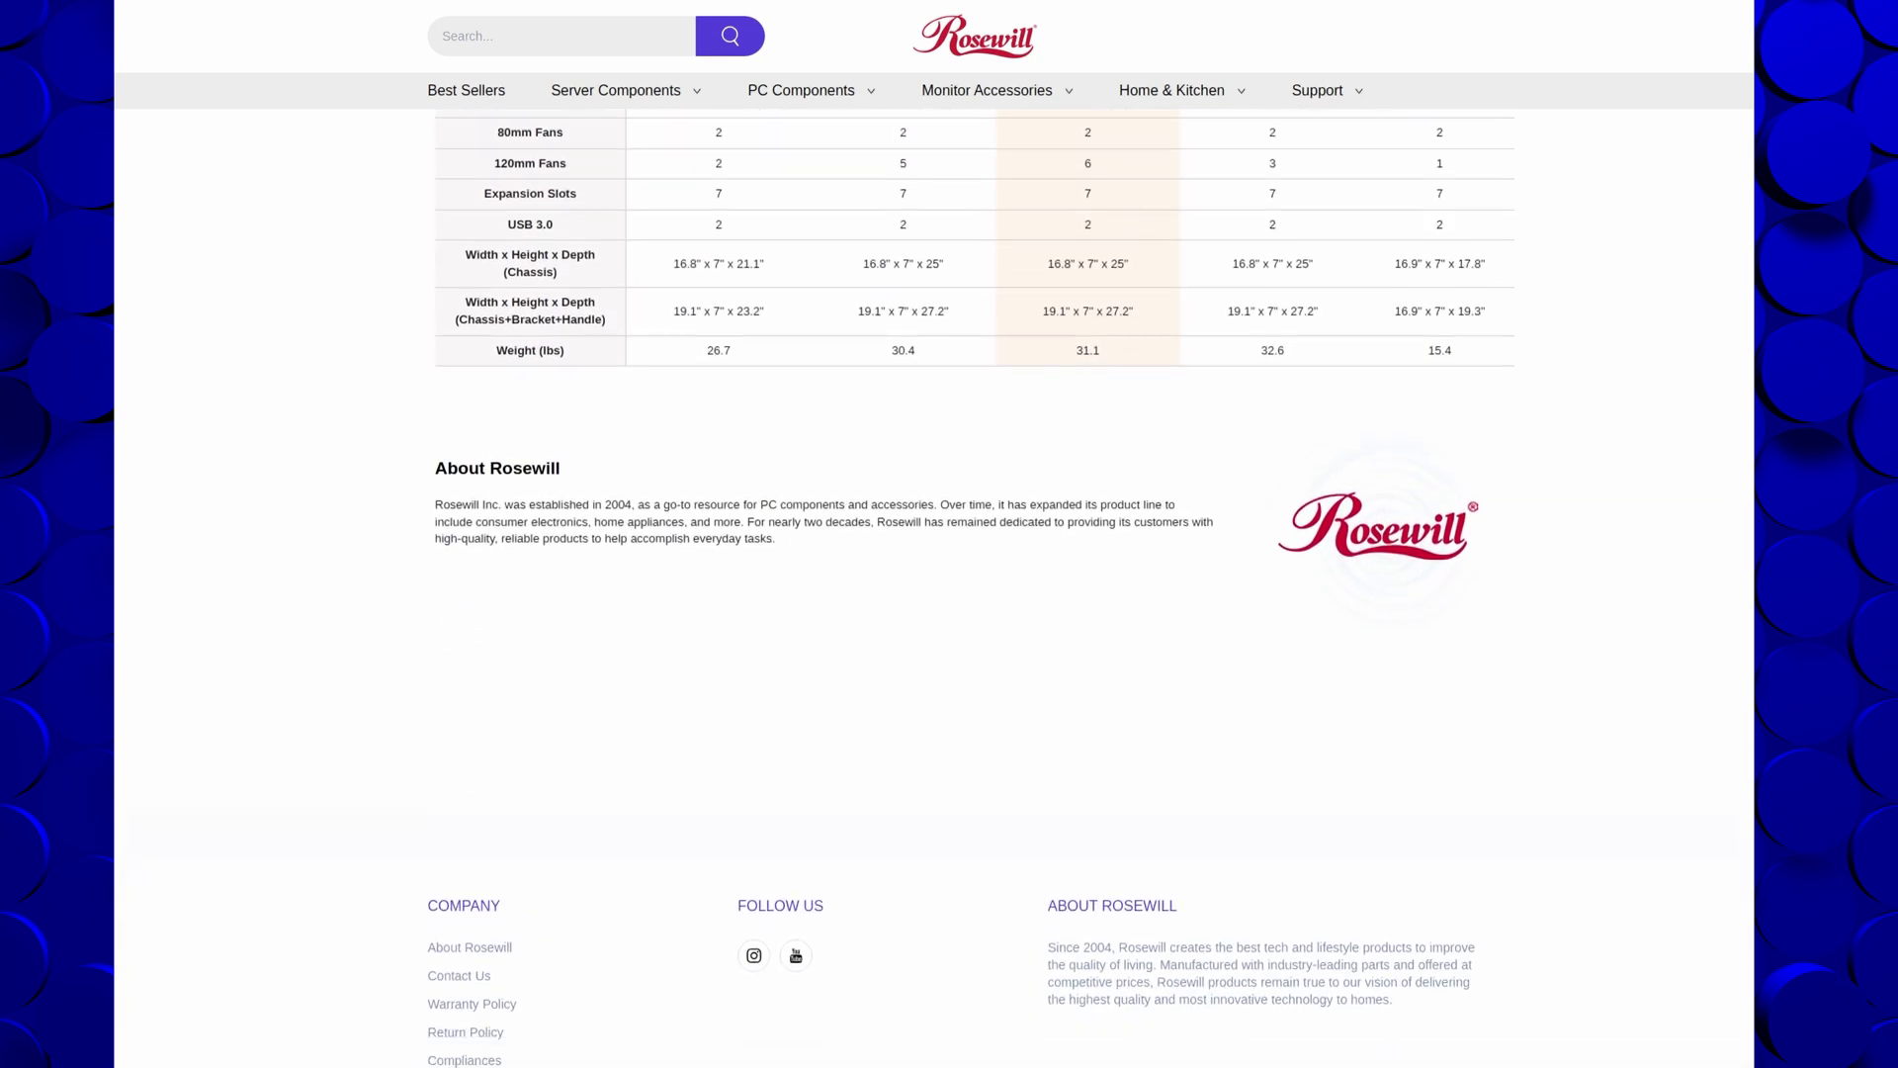
scroll(974, 583, up, 20)
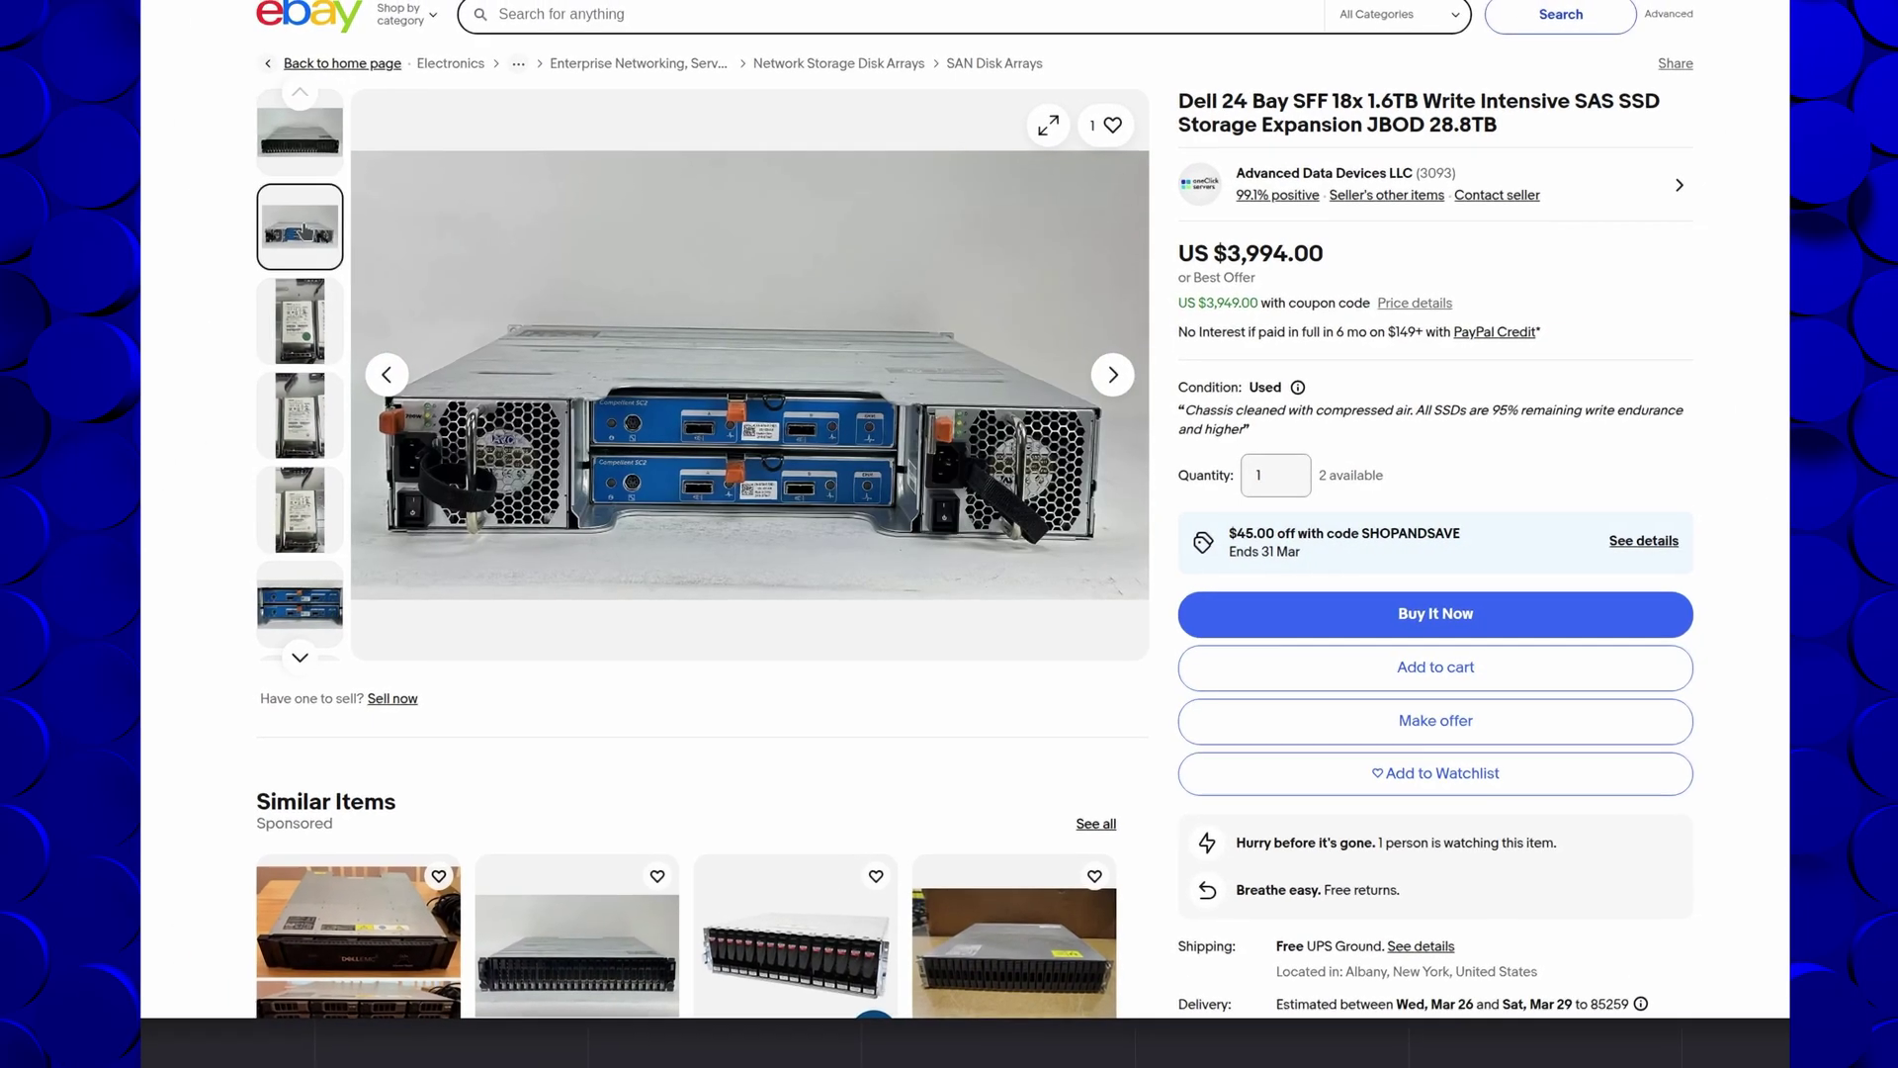
View the drive and controller photos of the Dell 24 Bay 18x 1.6TB JBOD listing on eBay and open the similar 24x 1.6TB listing.
click(299, 321)
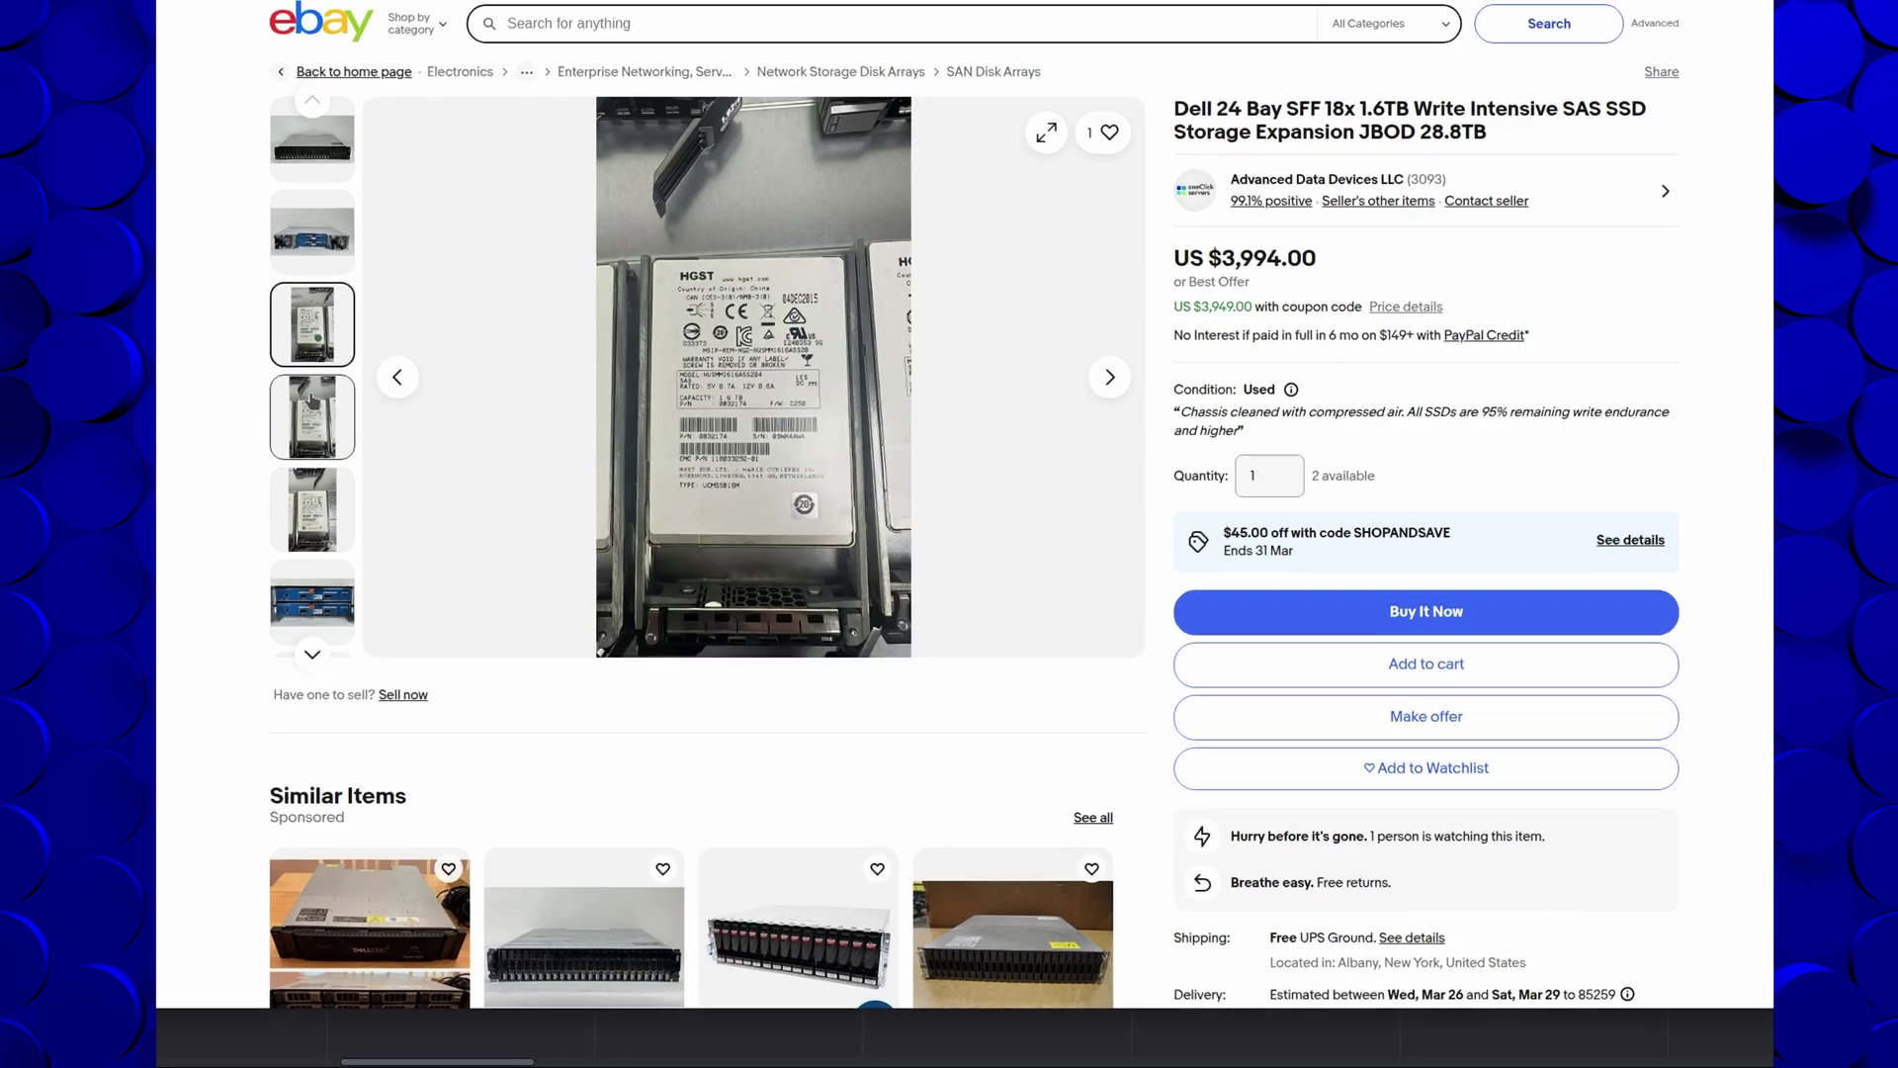
click(319, 596)
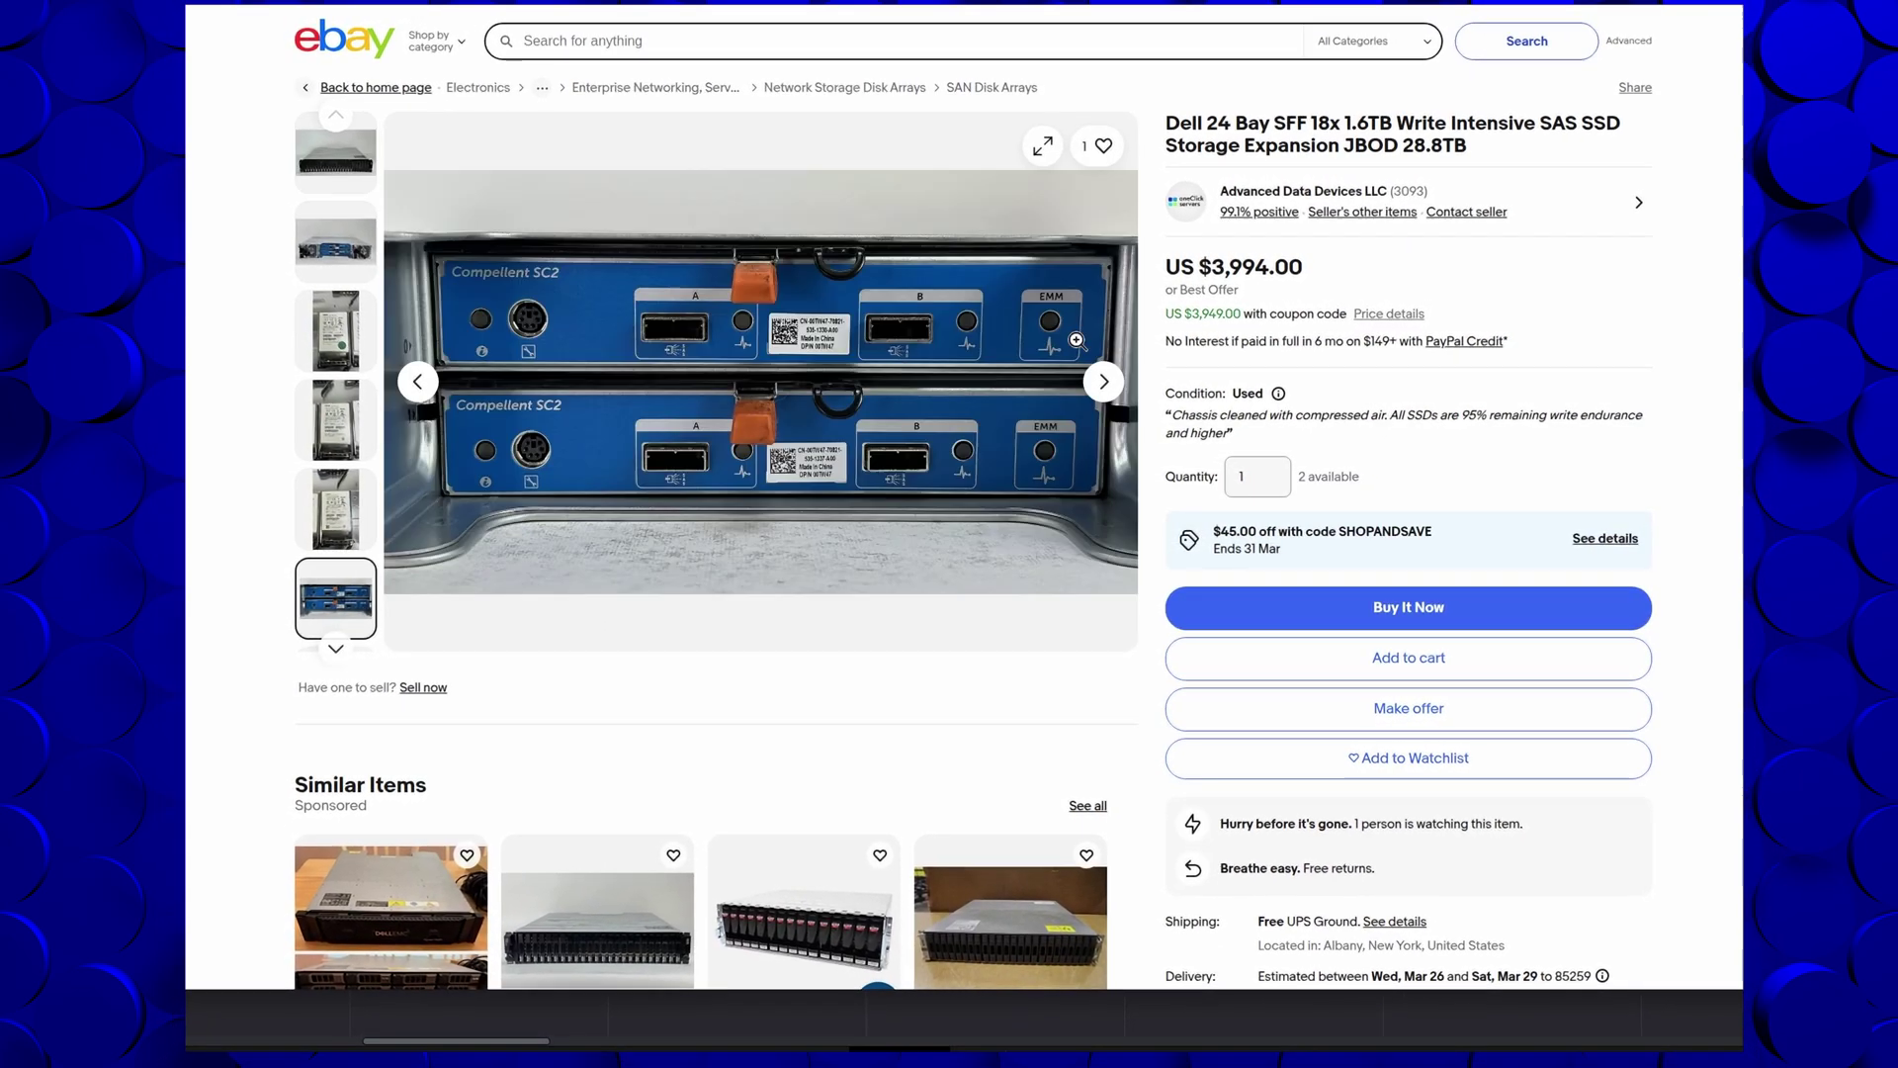
scroll(1076, 340, down, 5)
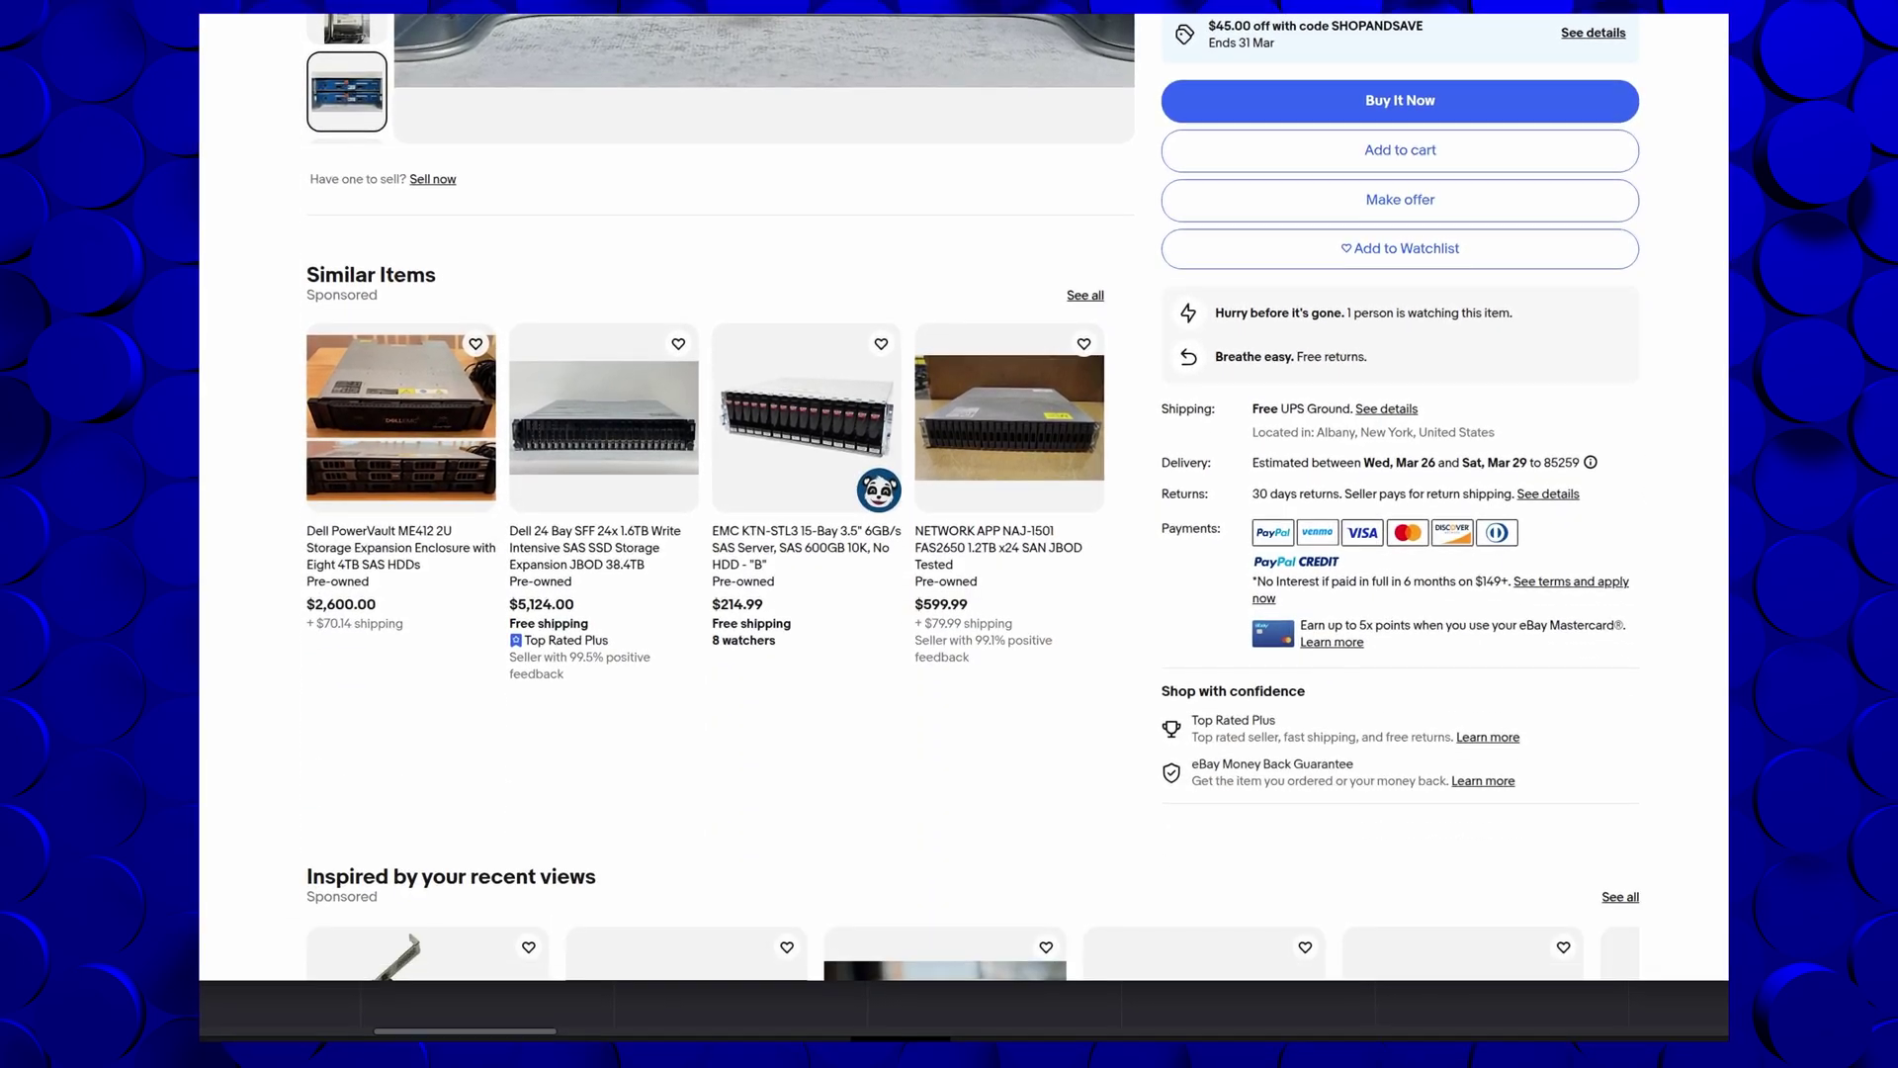
scroll(1685, 631, down, 1)
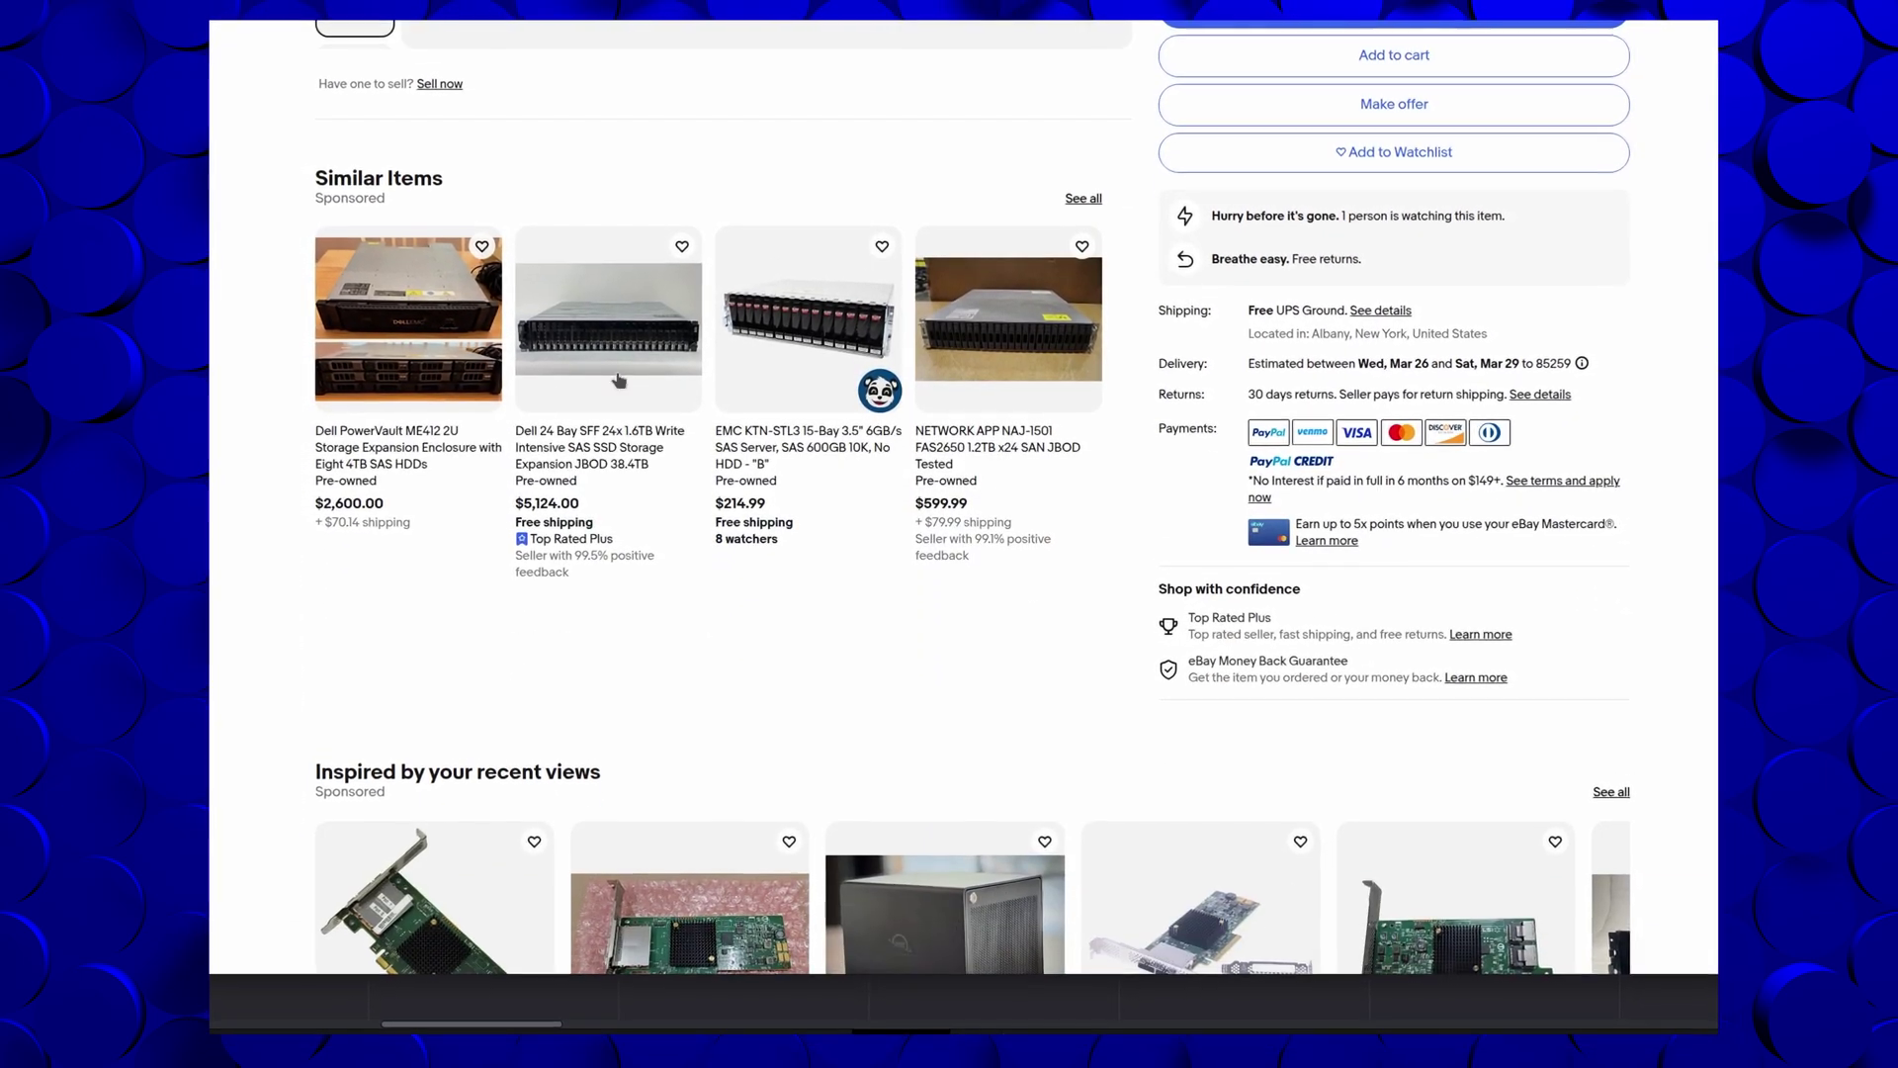
click(617, 381)
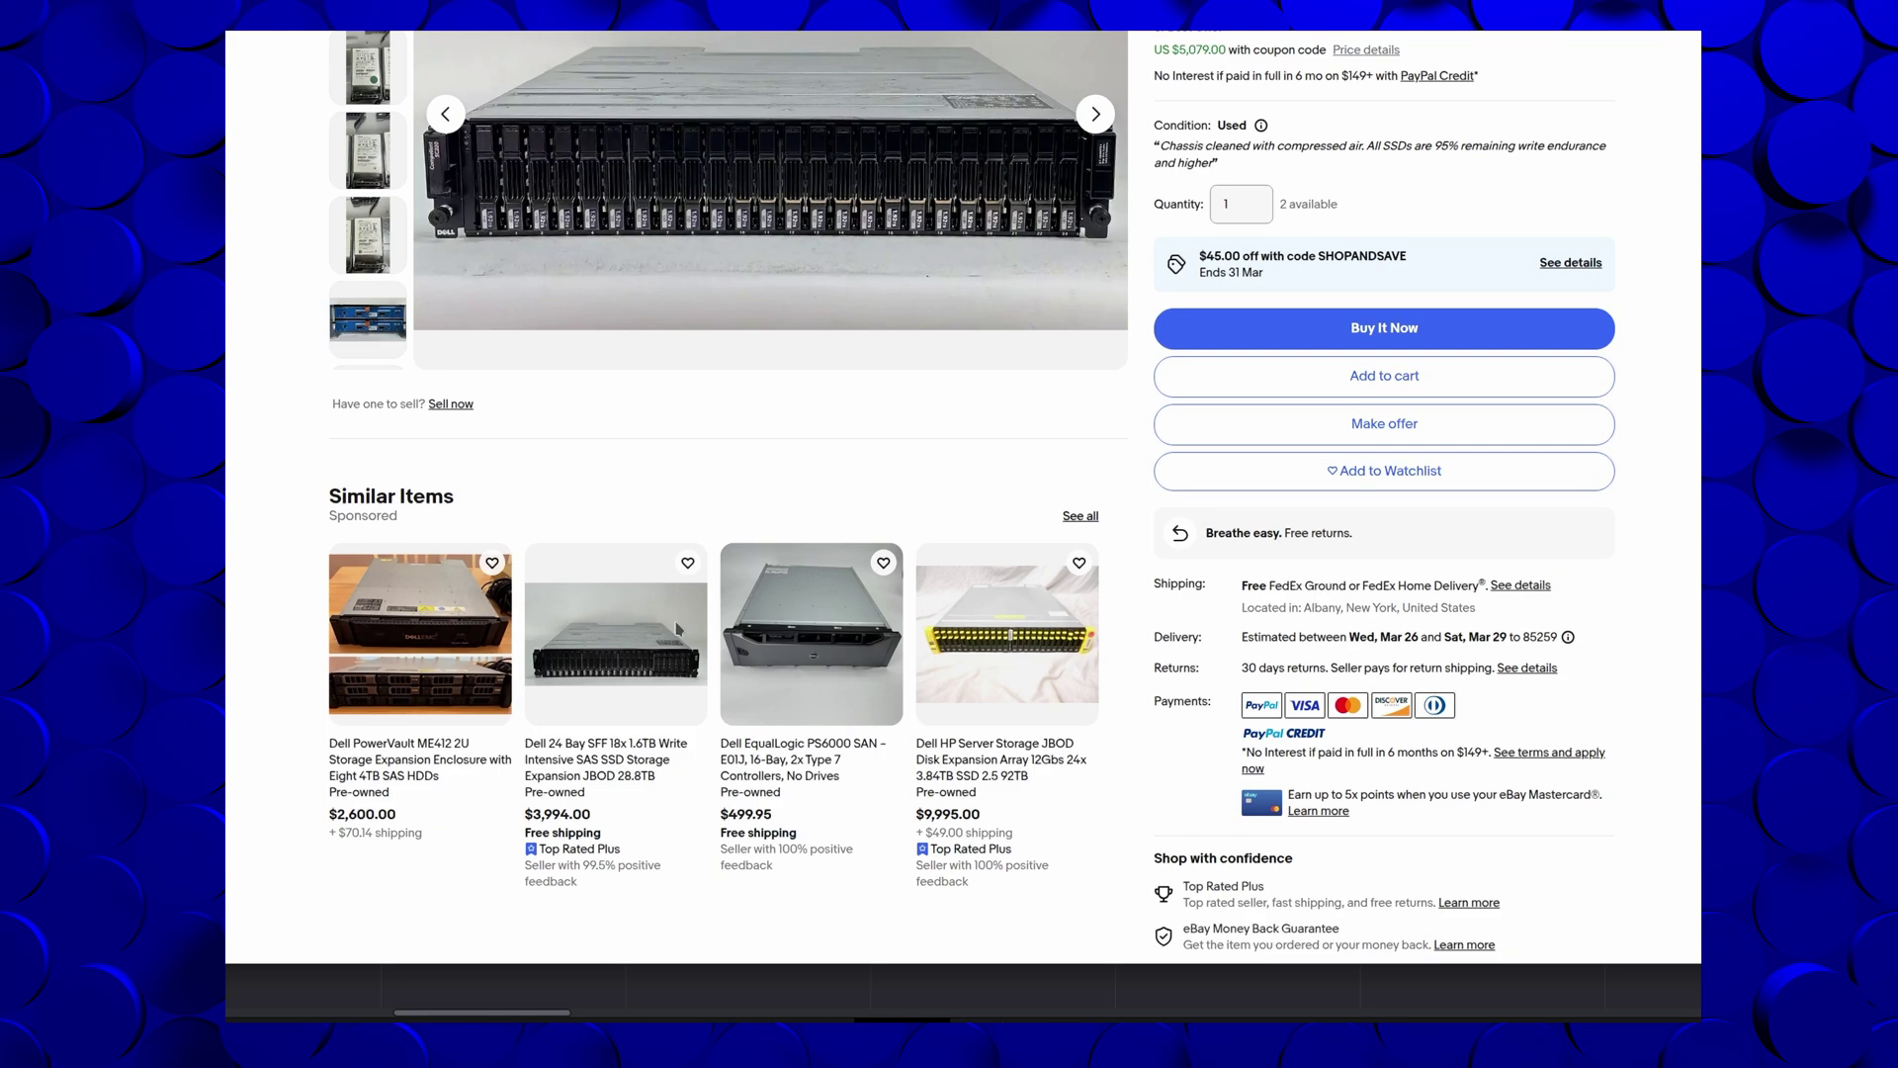
scroll(678, 629, down, 2)
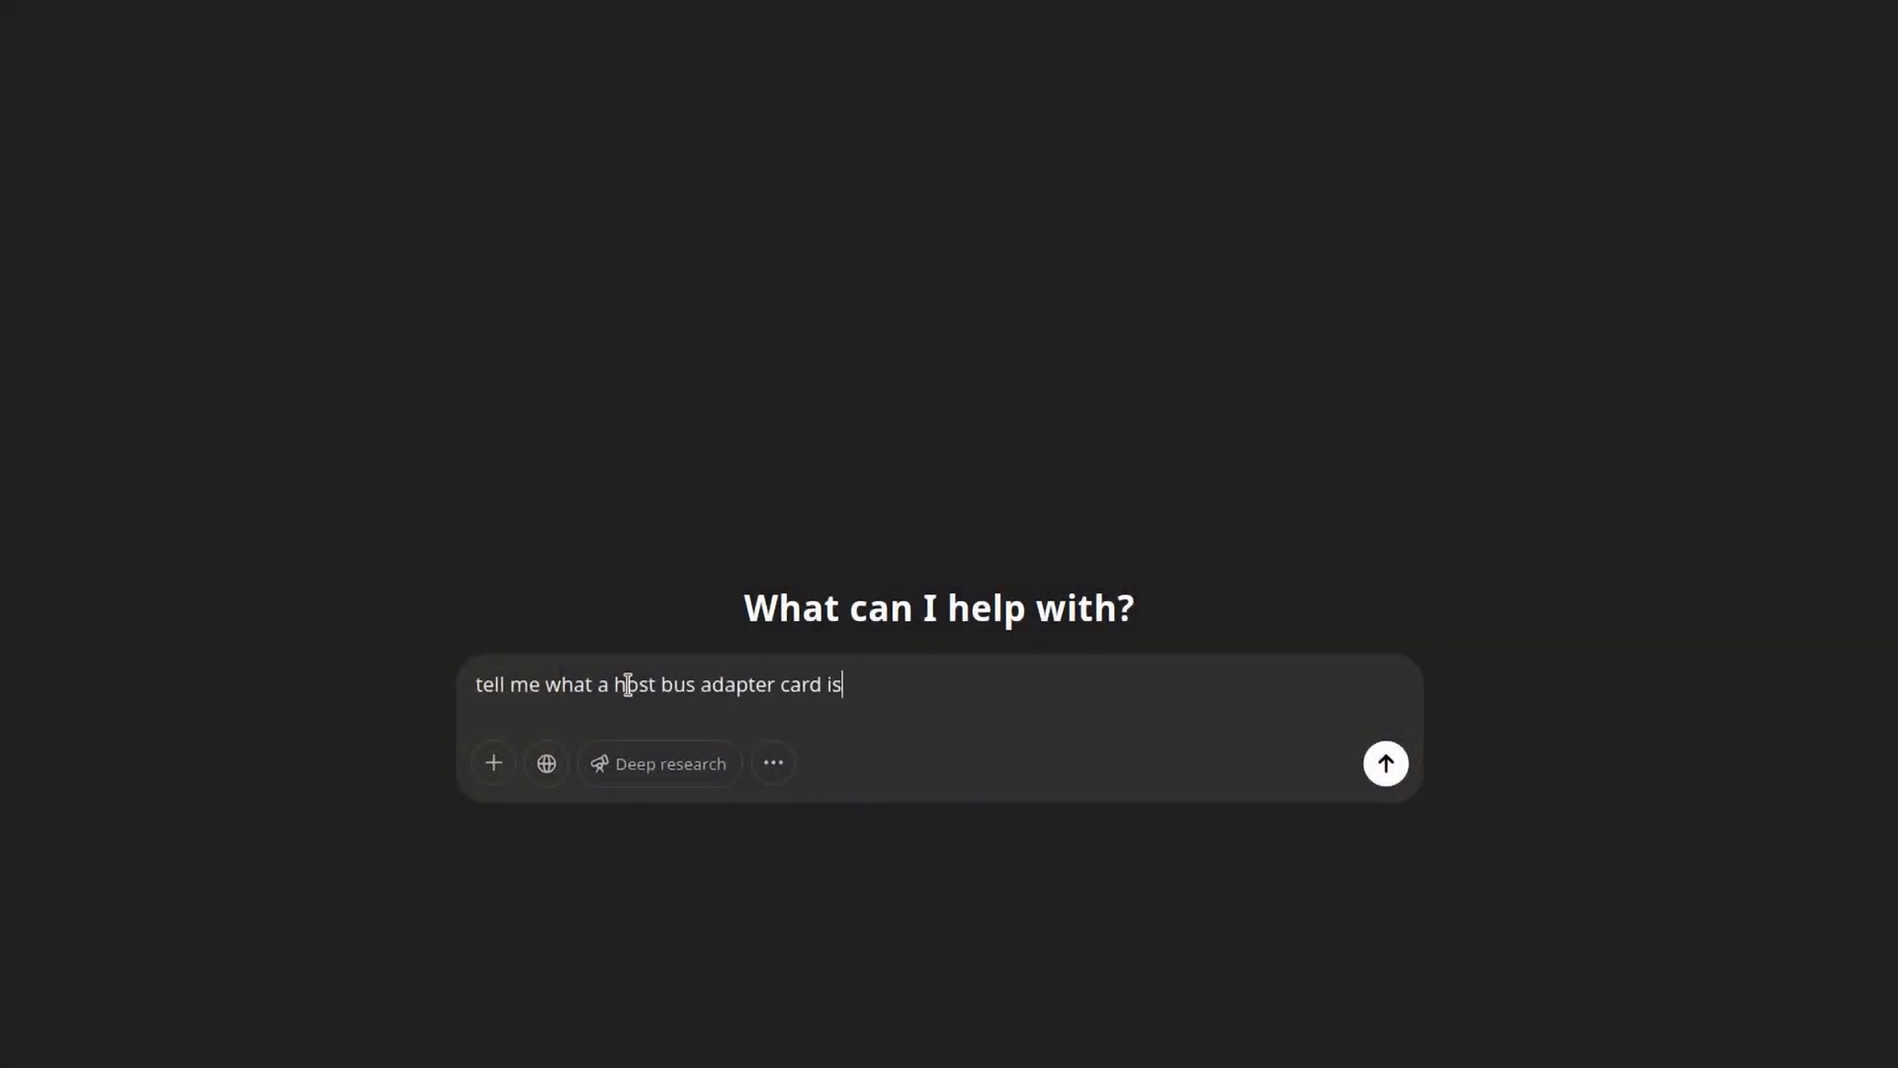
Switch to ChatGPT, ask "tell me what a host bus adapter card is" and read through the answer.
key(Return)
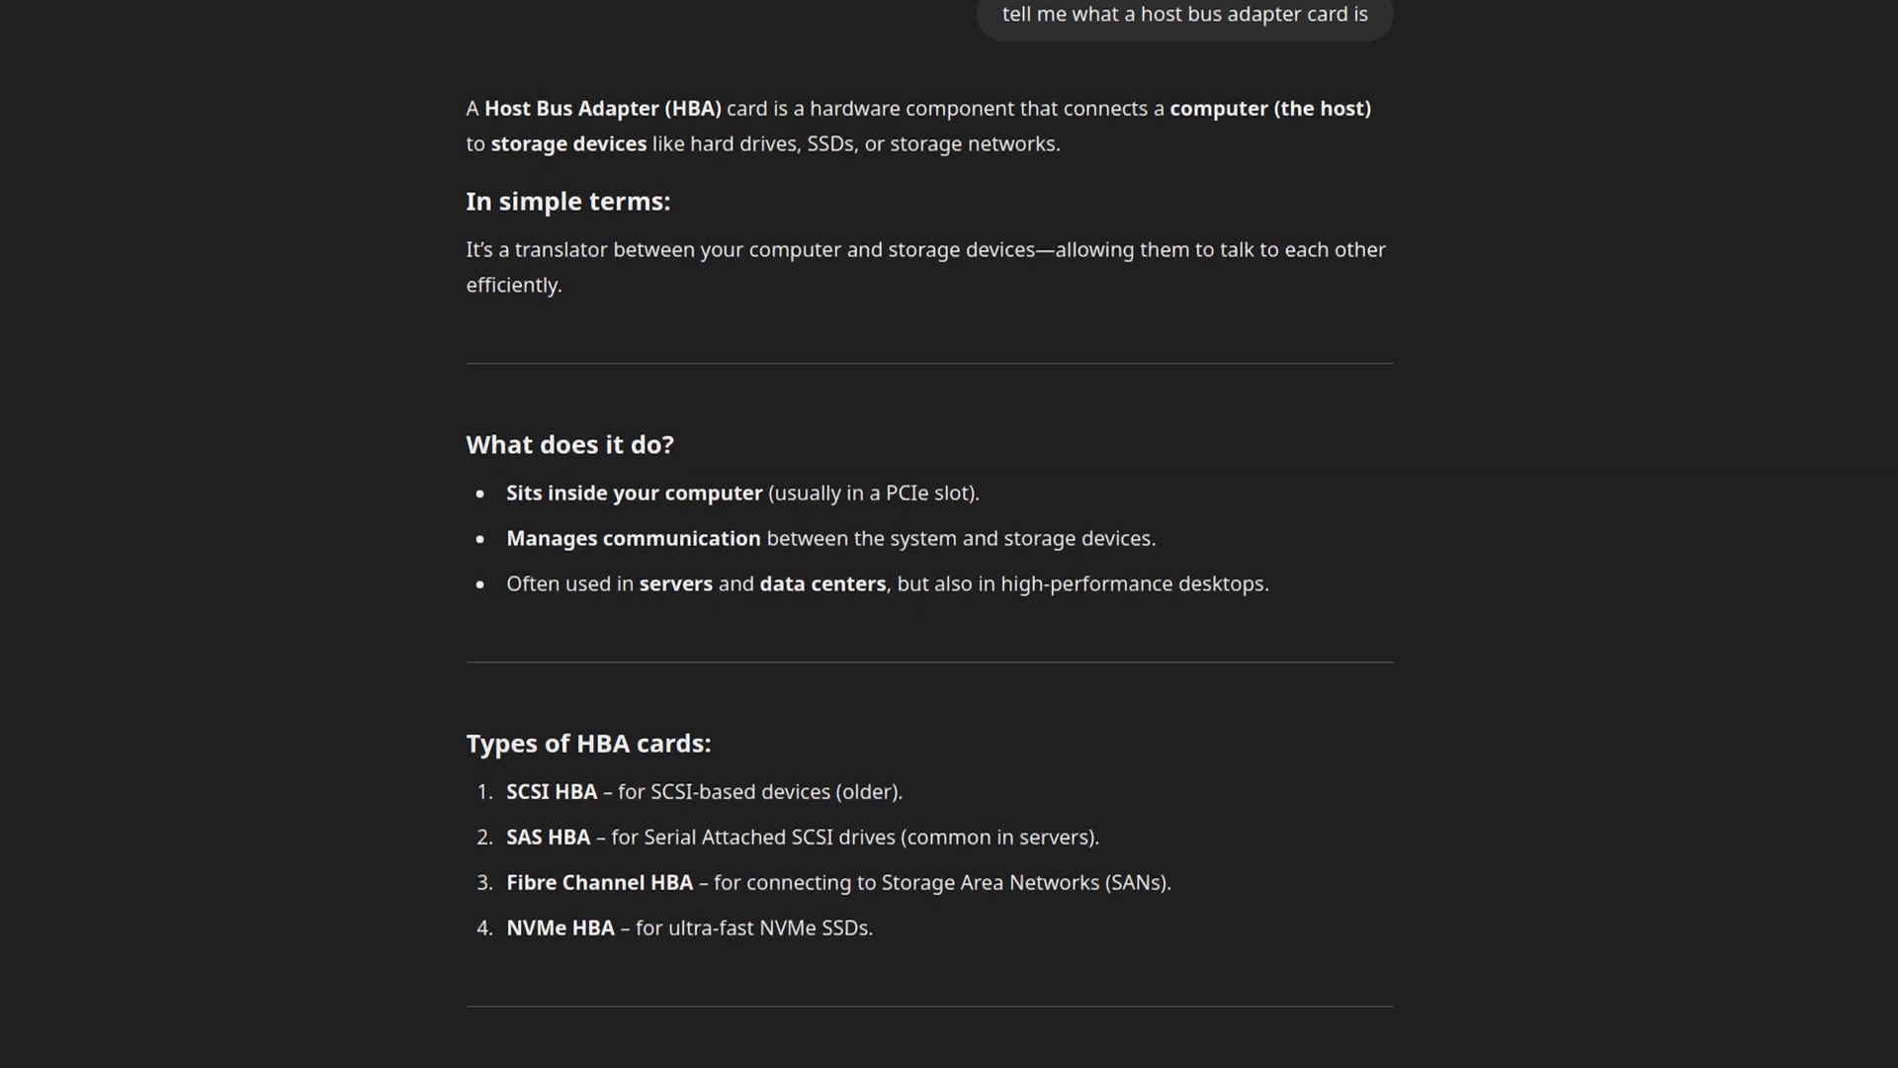
scroll(930, 534, down, 5)
scroll(929, 533, down, 1)
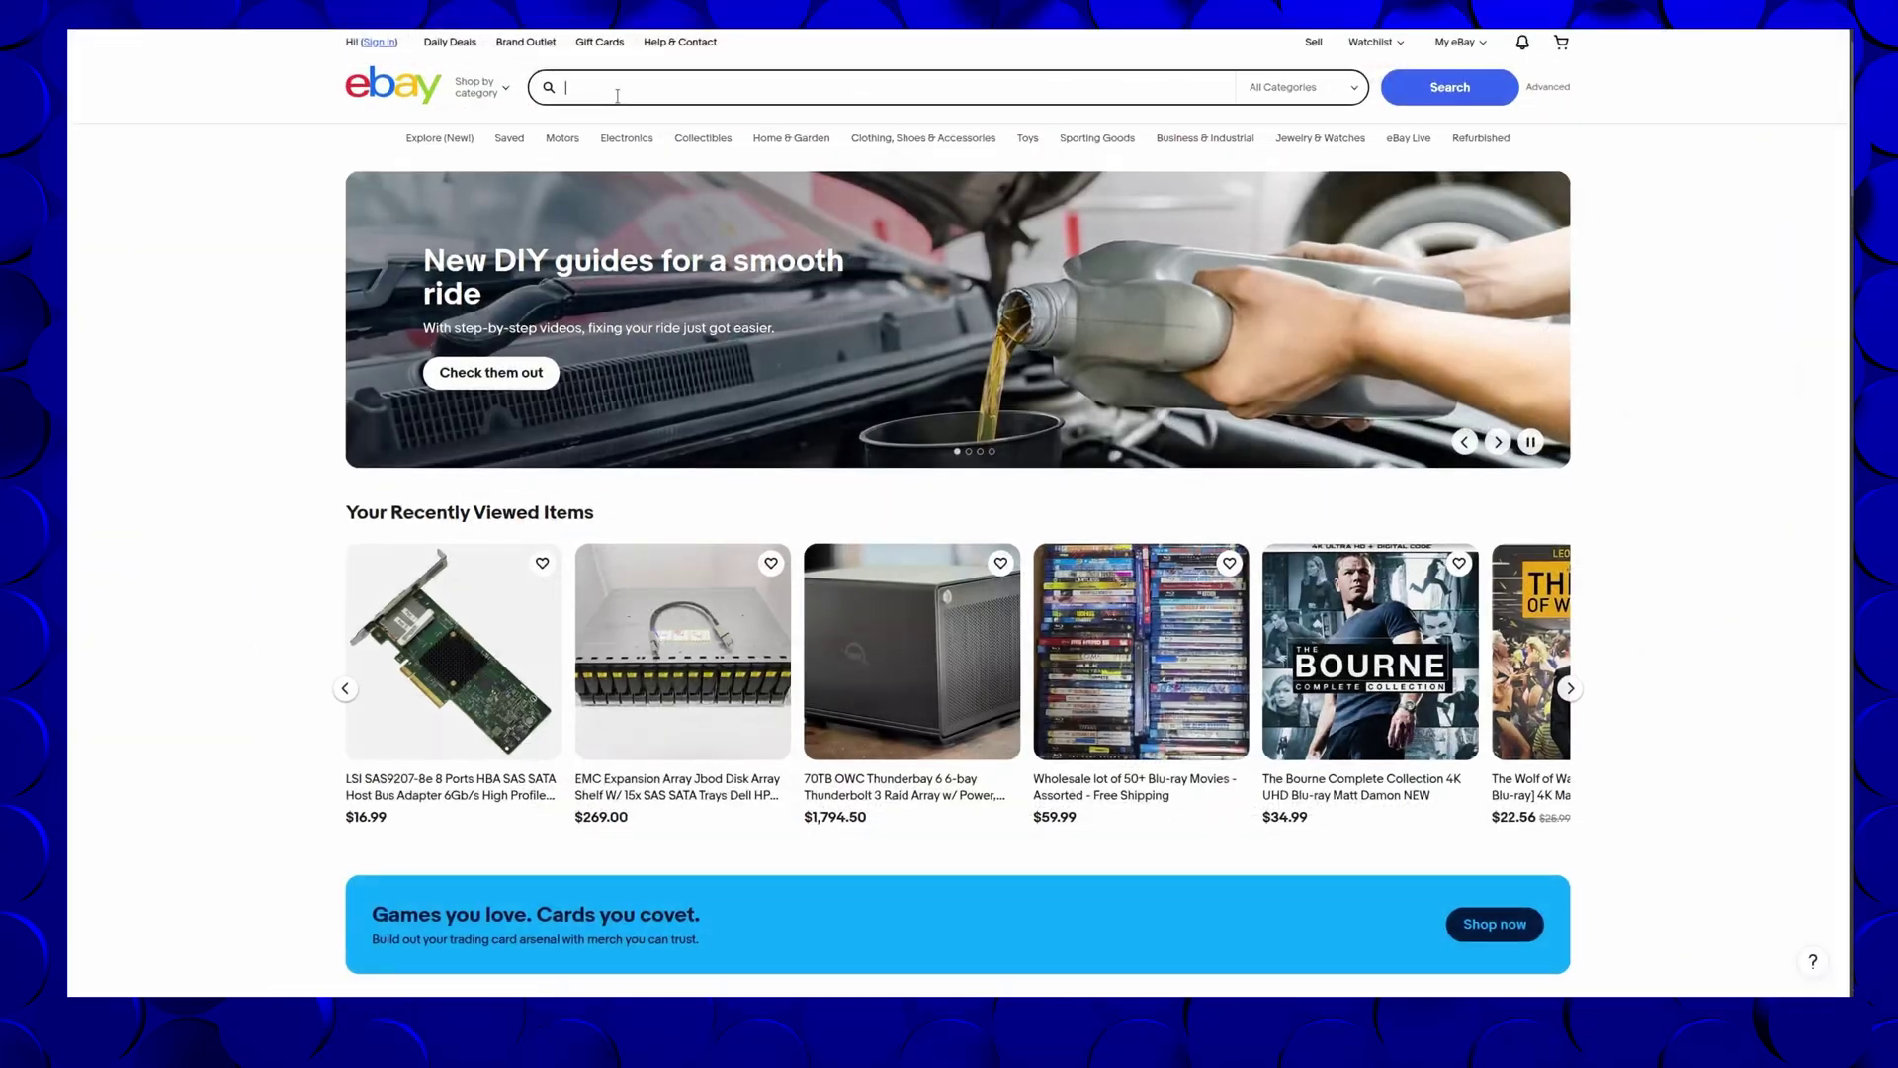
Switch to eBay, search for "lsi hba card" and browse the listed cards.
click(617, 94)
text(lsi hba card)
key(Return)
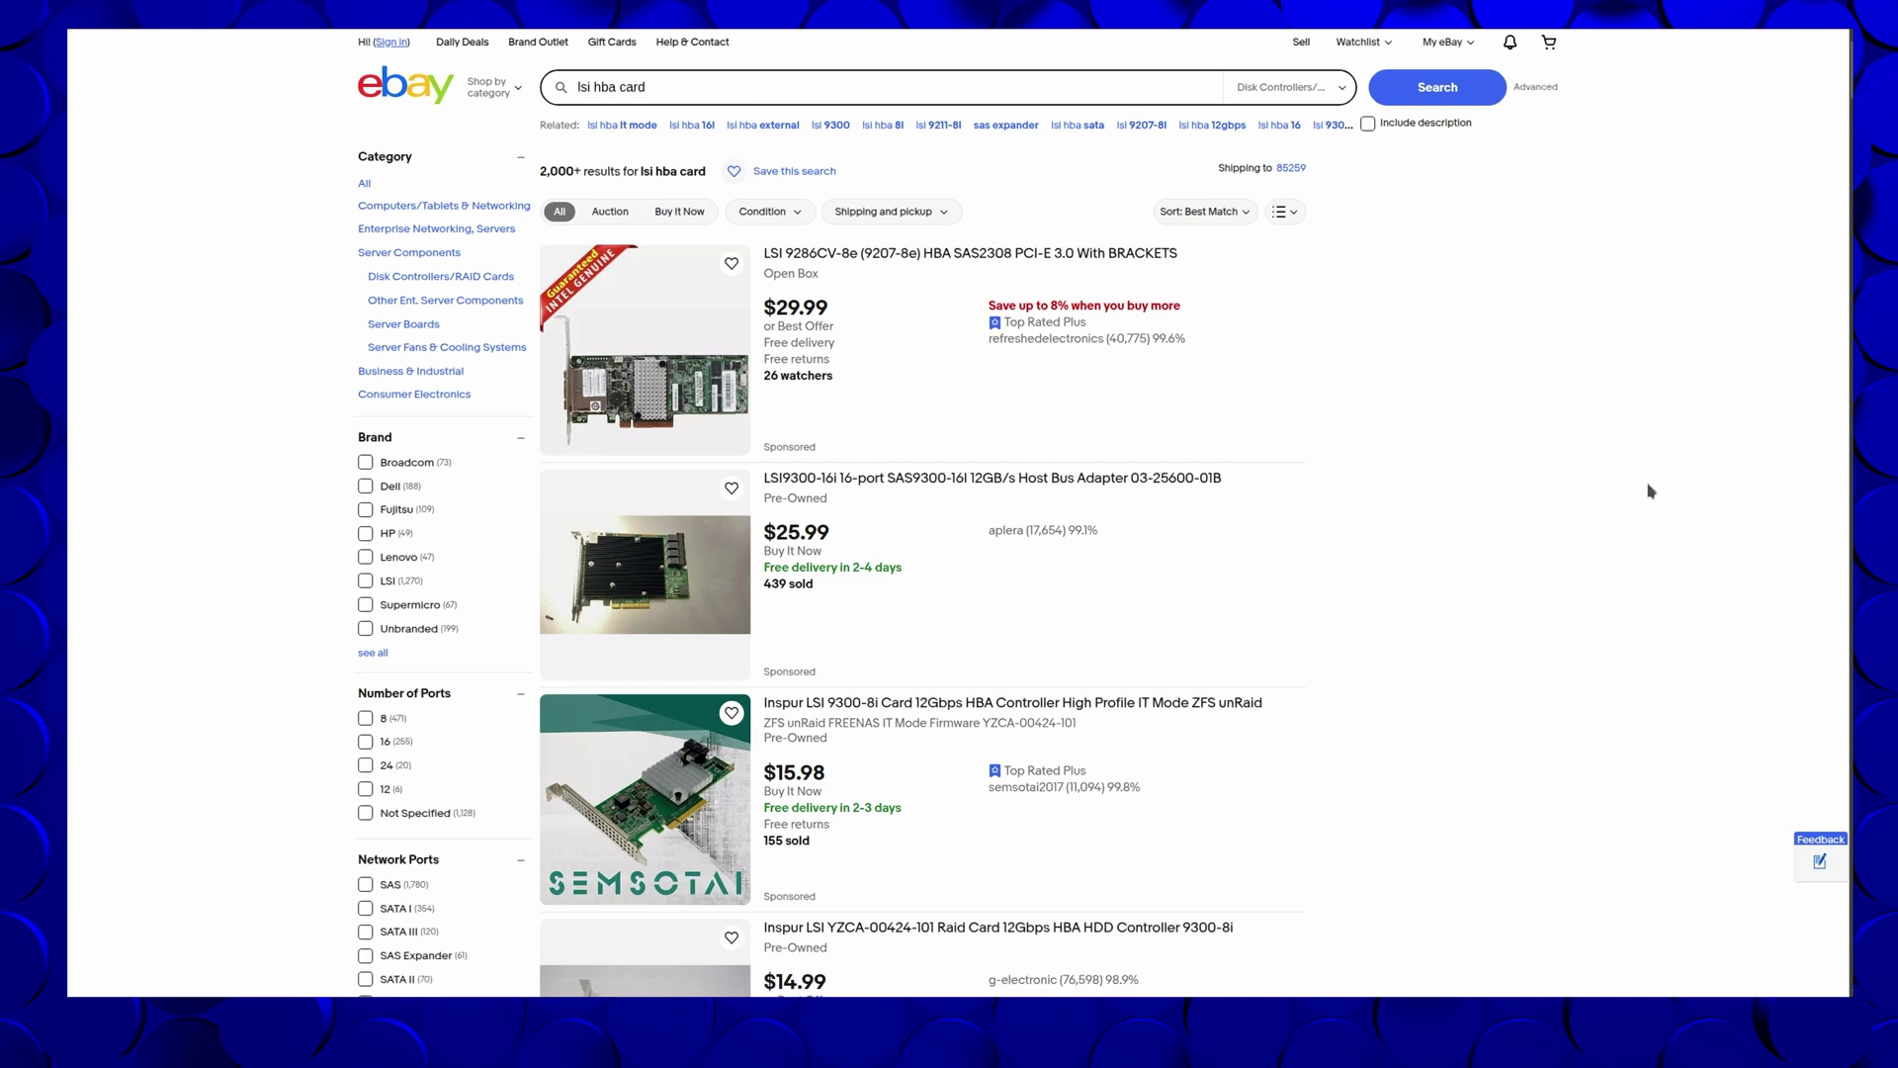
scroll(1649, 490, down, 4)
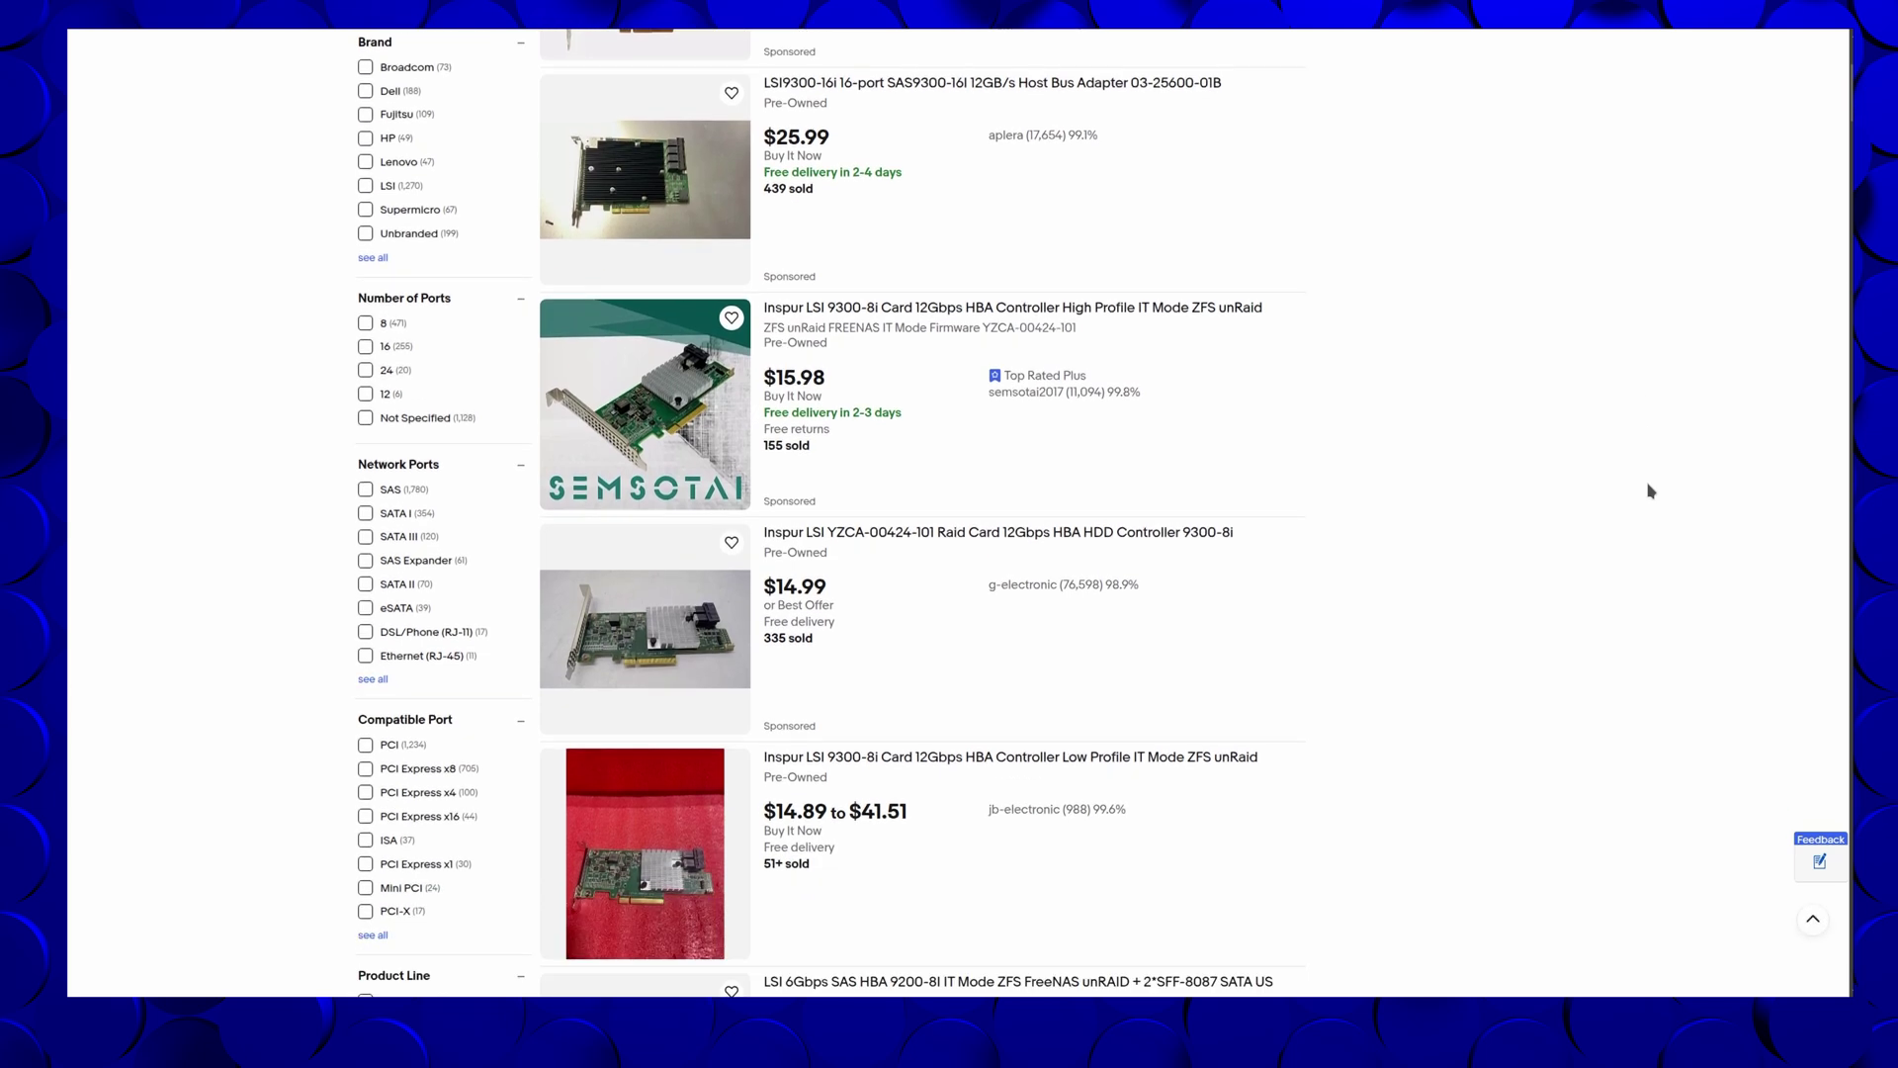
scroll(1649, 490, down, 5)
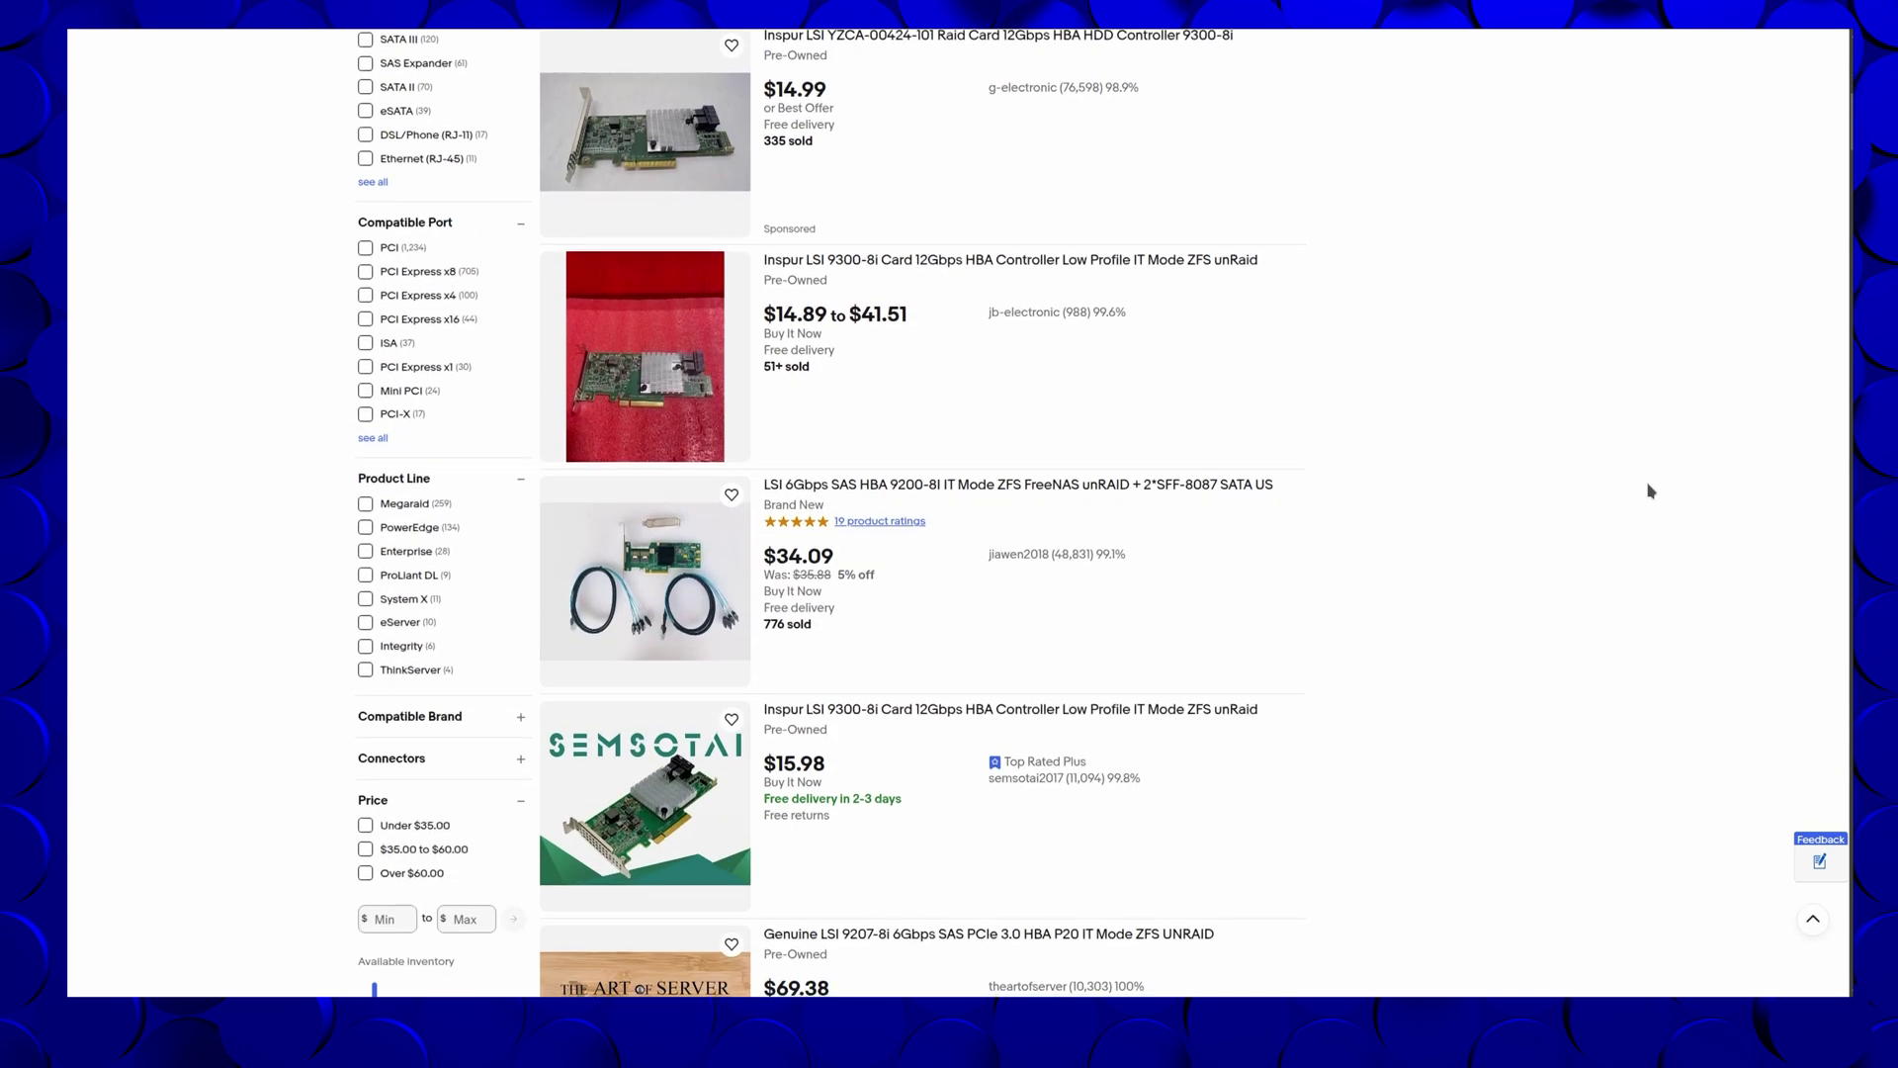
scroll(1649, 490, down, 2)
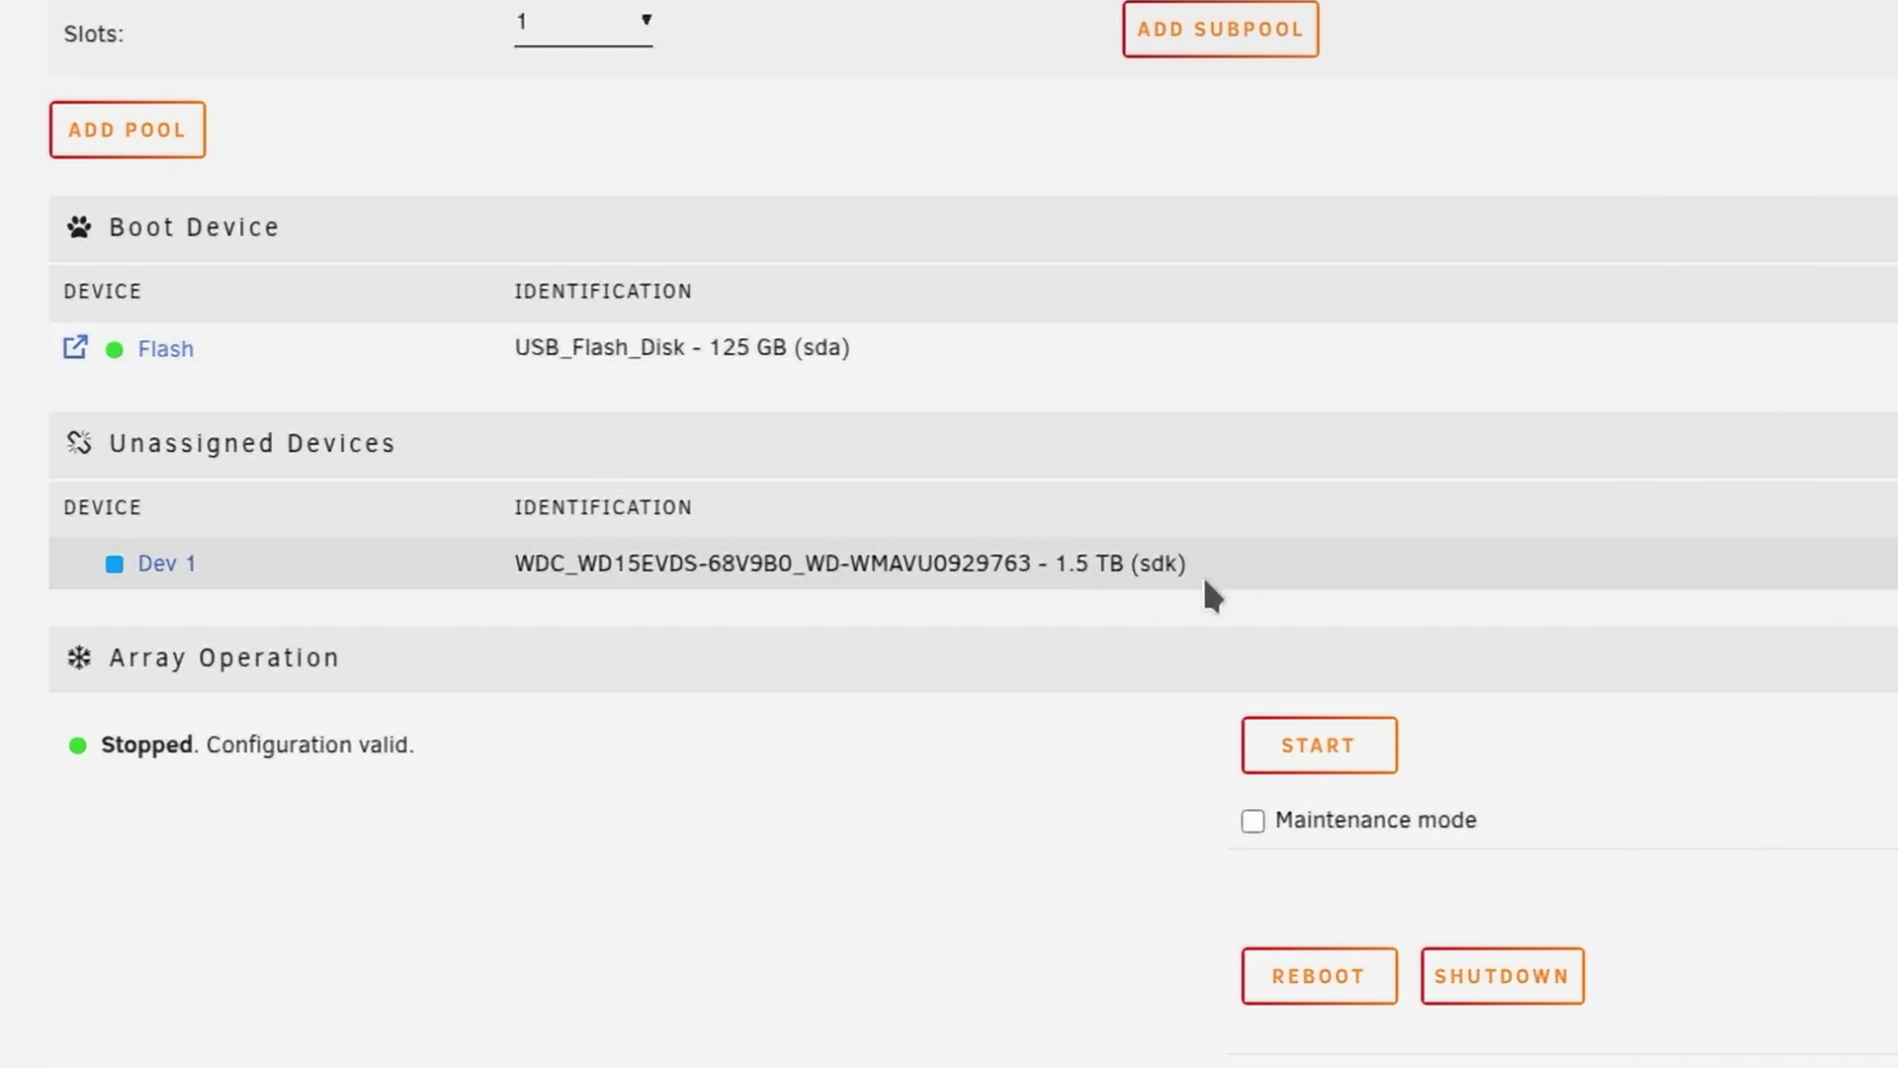
In Unraid, check the settings of unassigned device Dev 1, return to the device list and highlight the drive's identification.
click(158, 571)
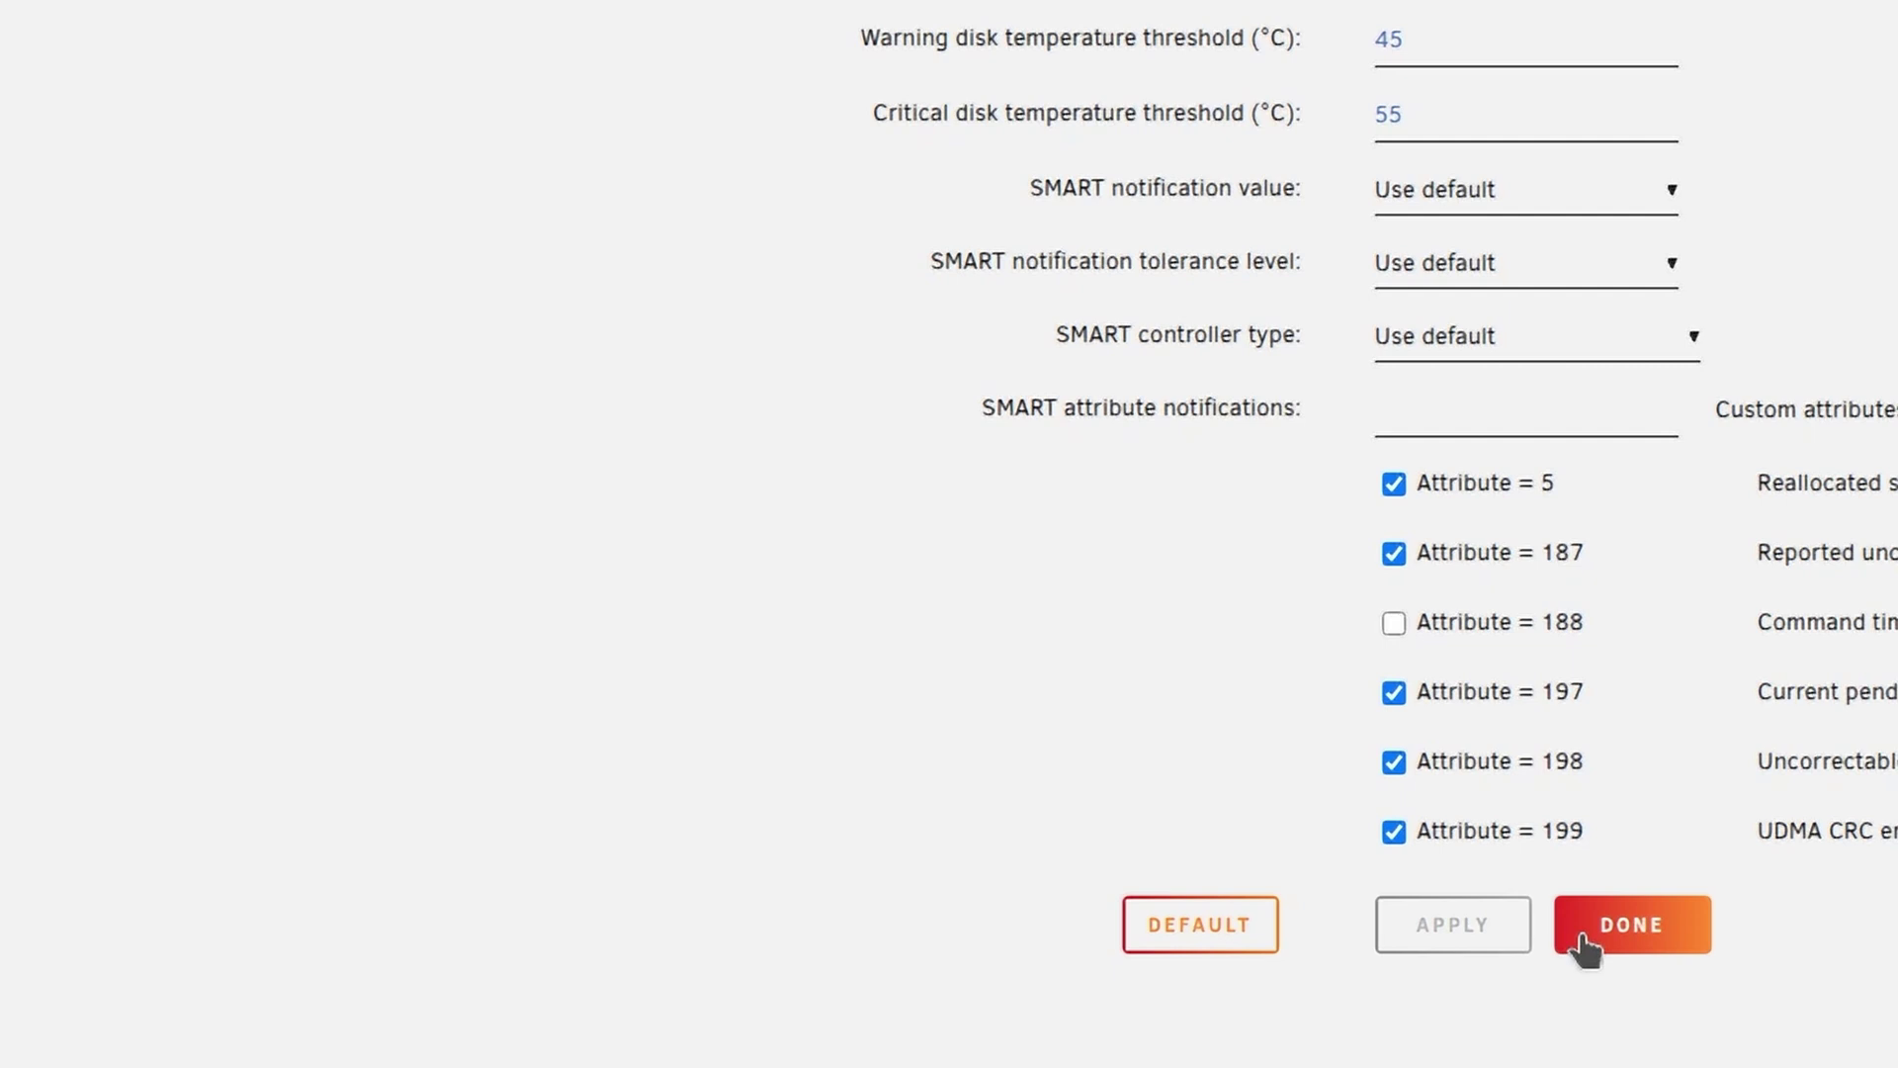
click(1633, 929)
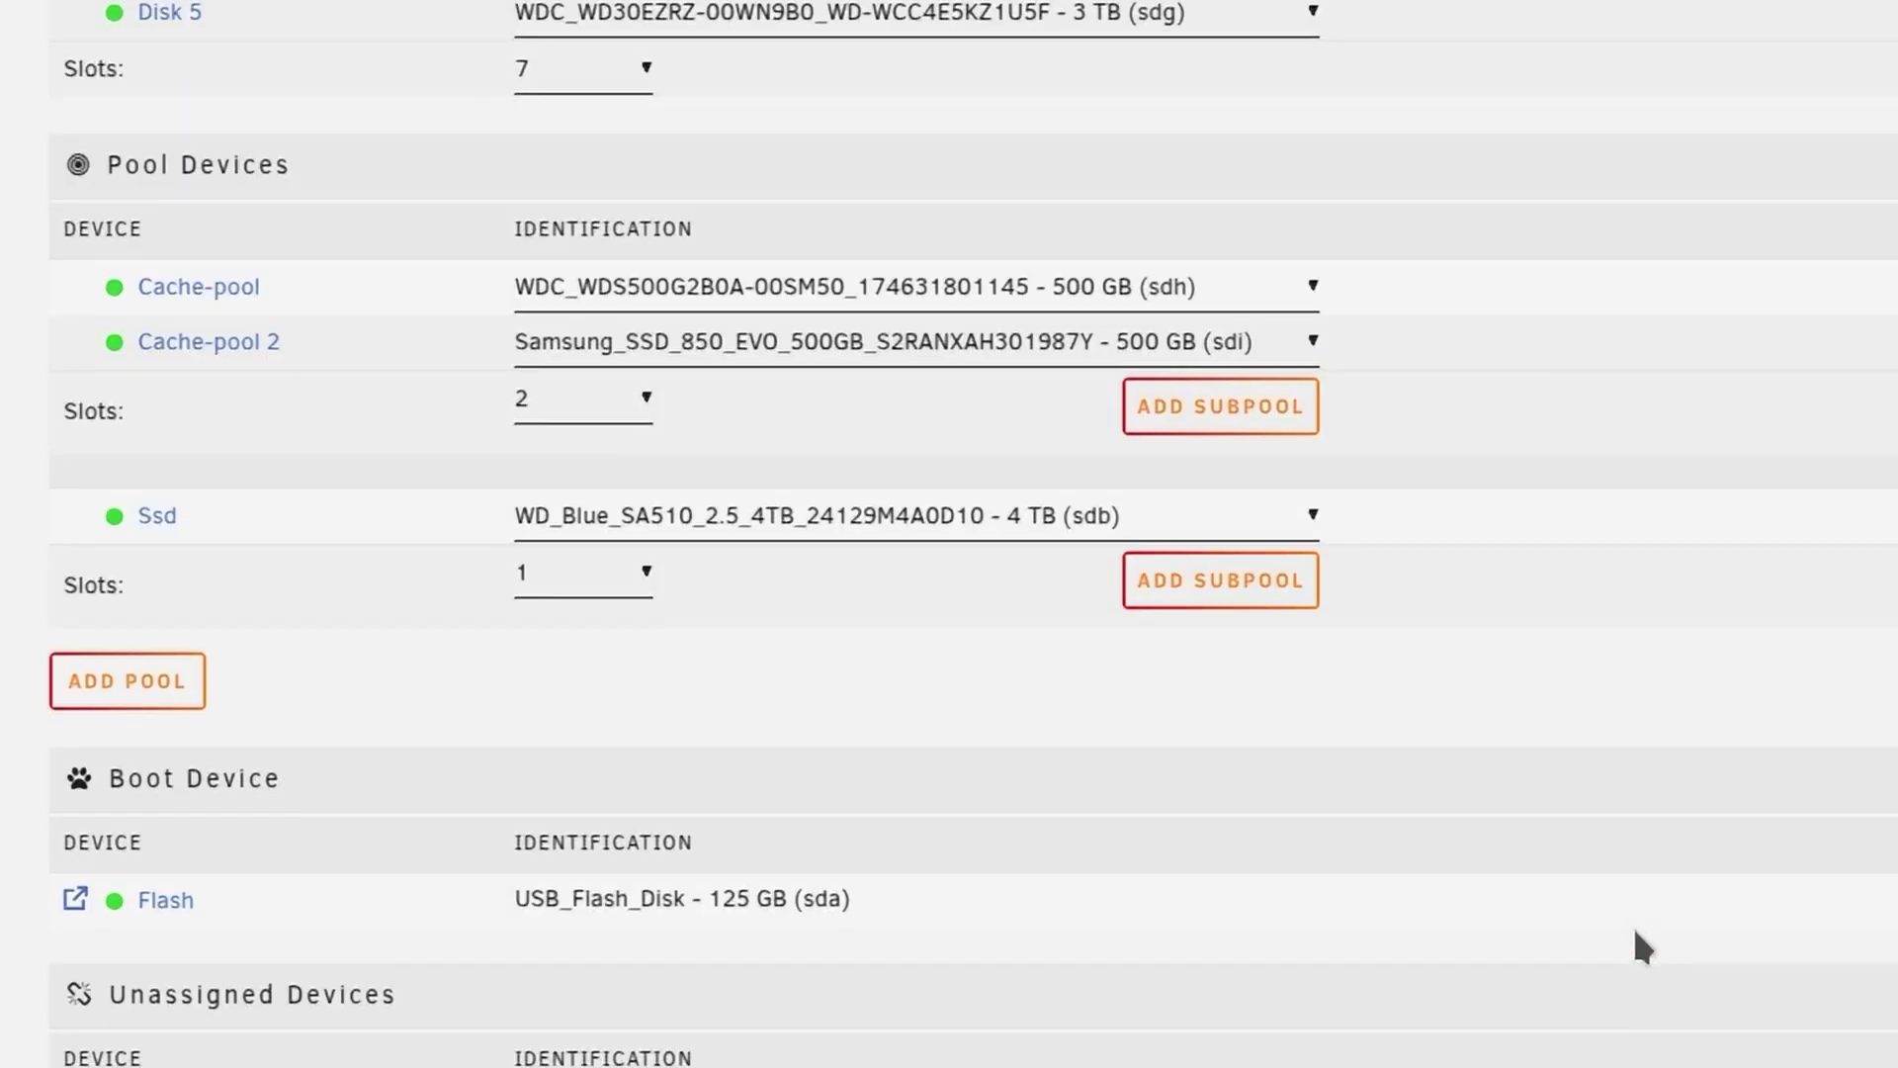
scroll(1616, 954, down, 5)
drag(1237, 578, 491, 568)
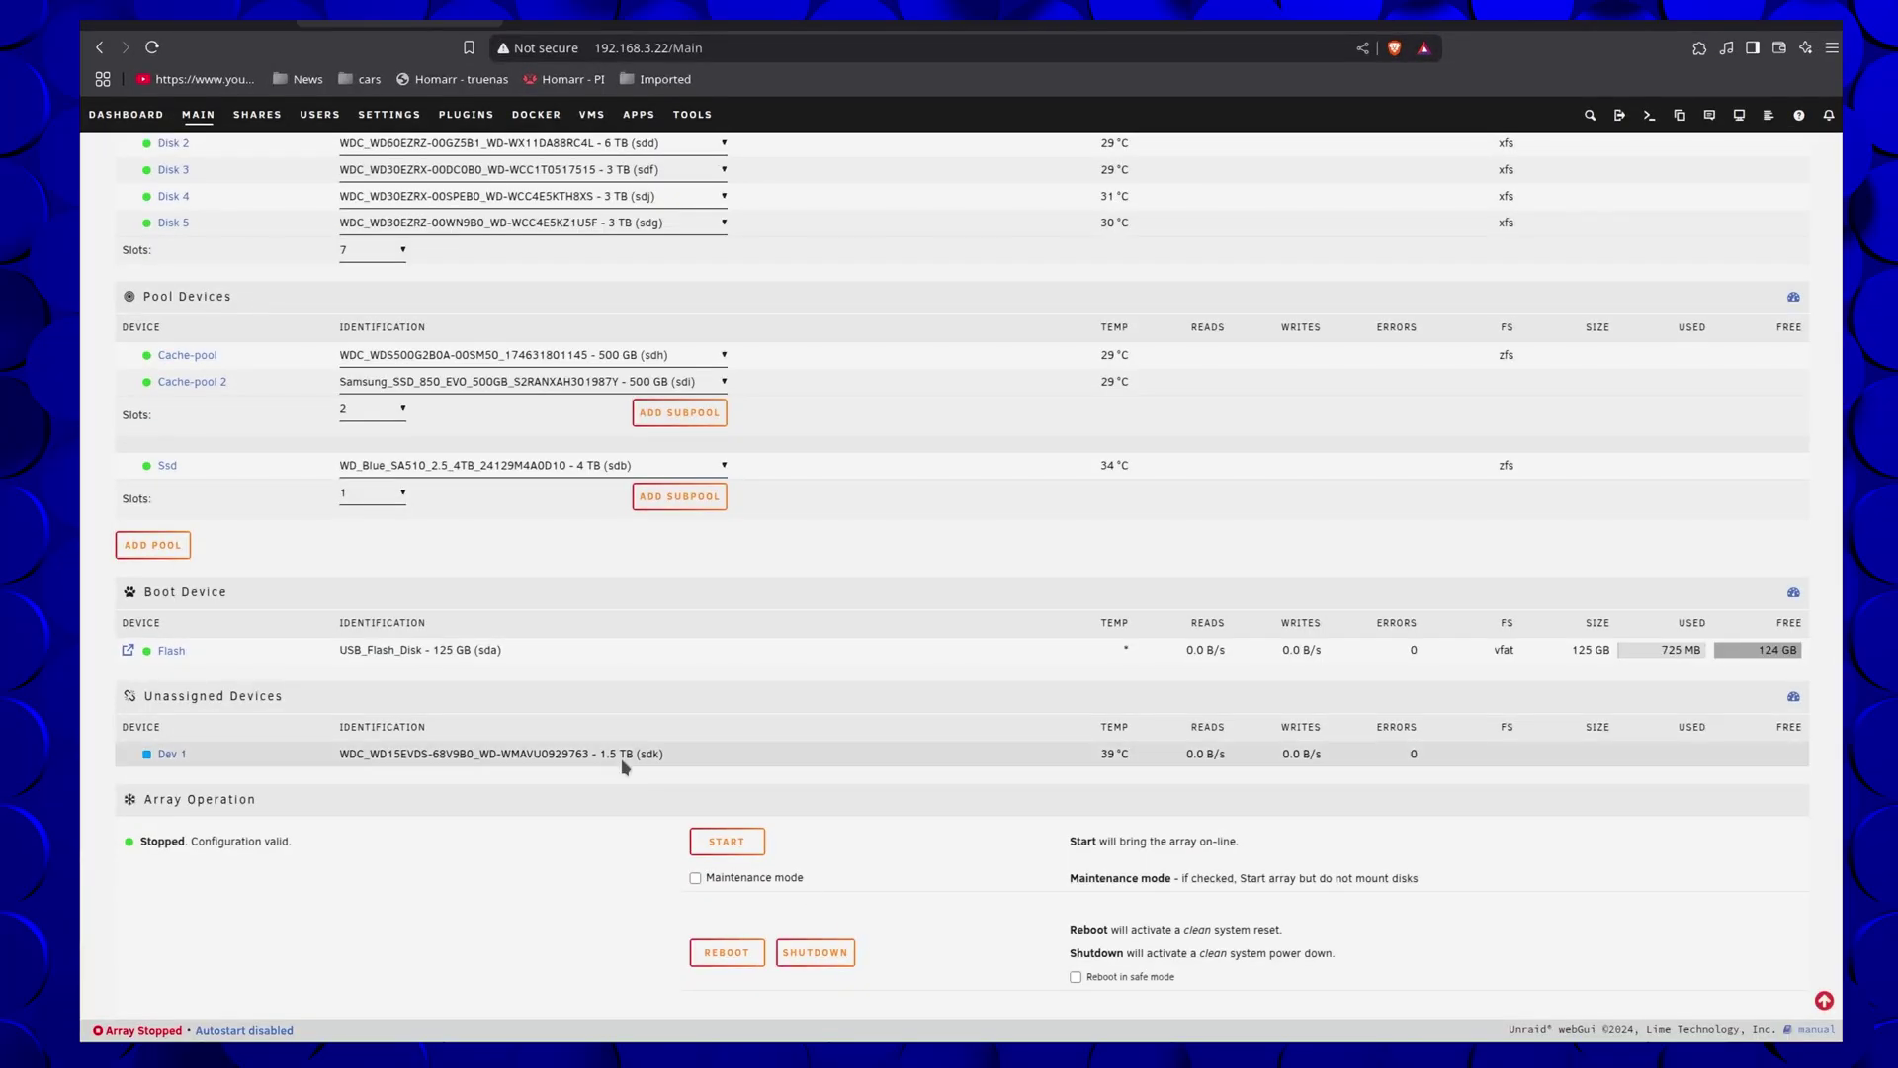
drag(561, 756, 329, 764)
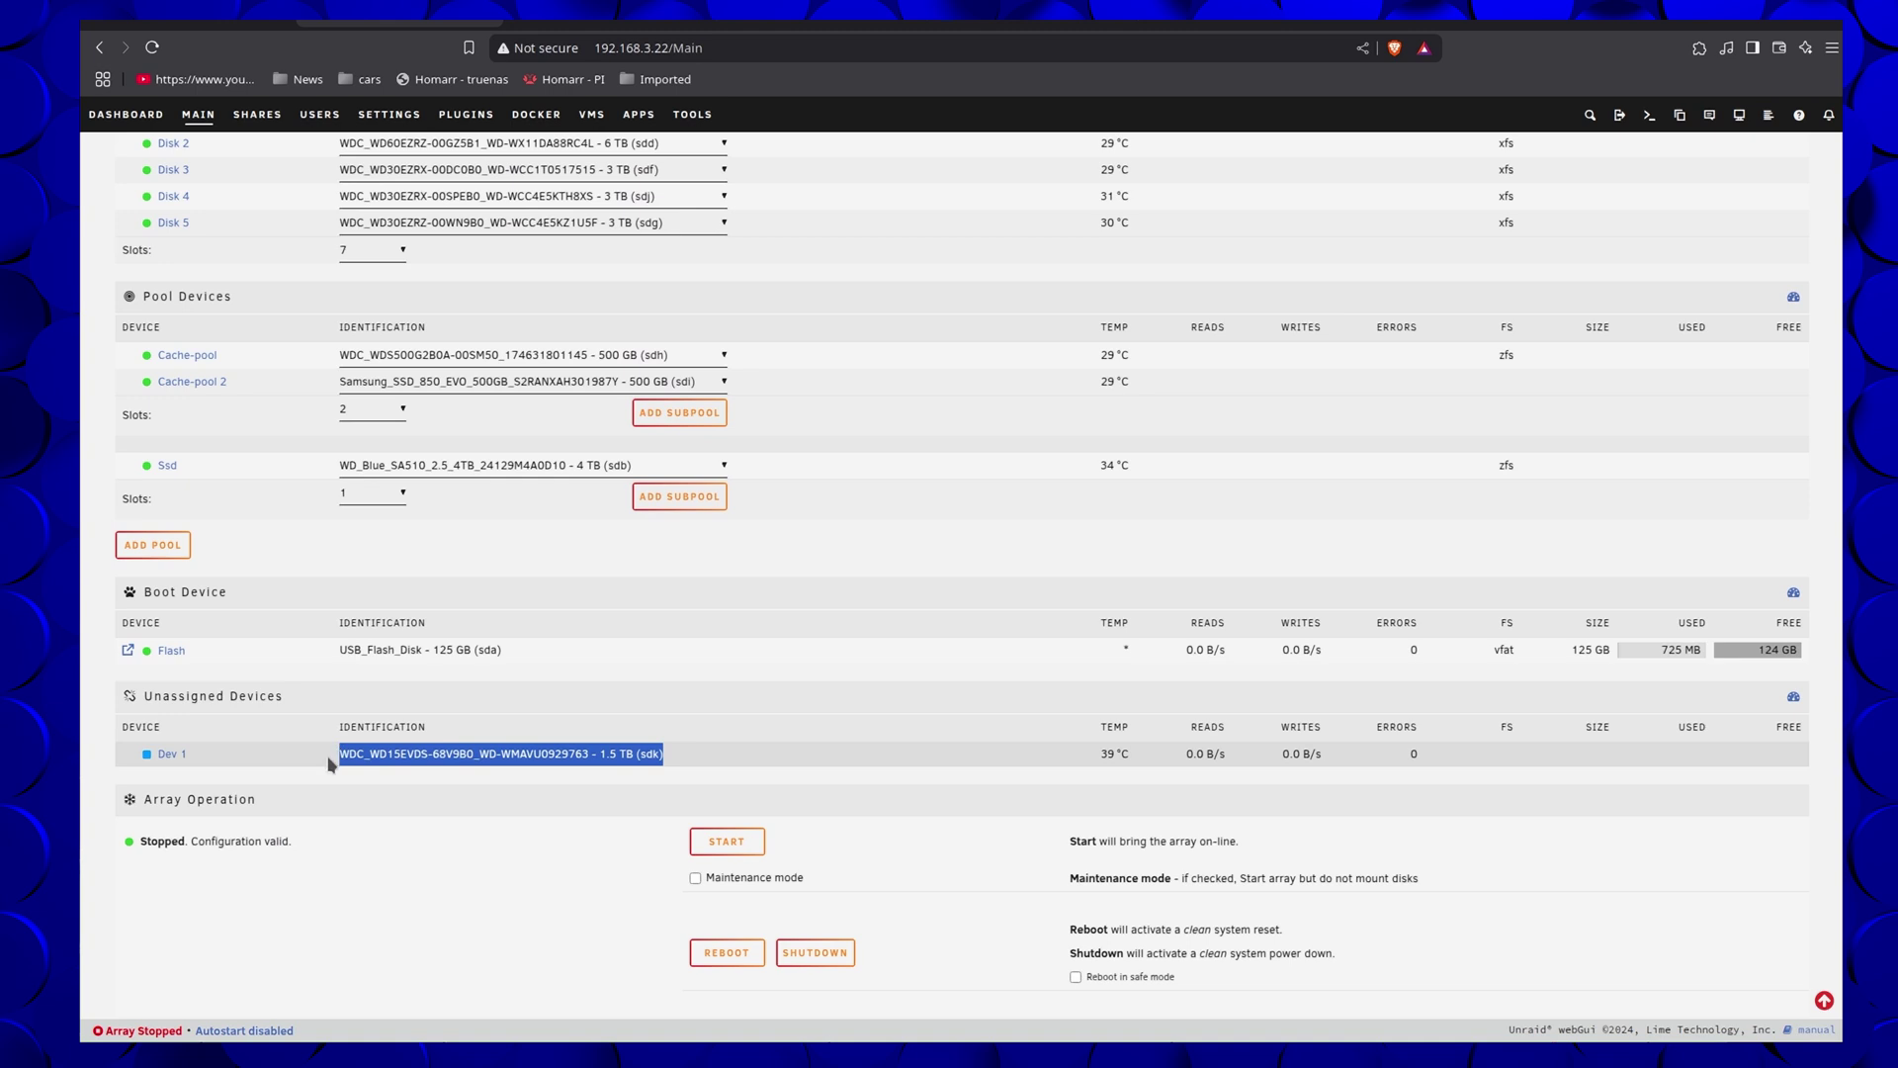
click(330, 763)
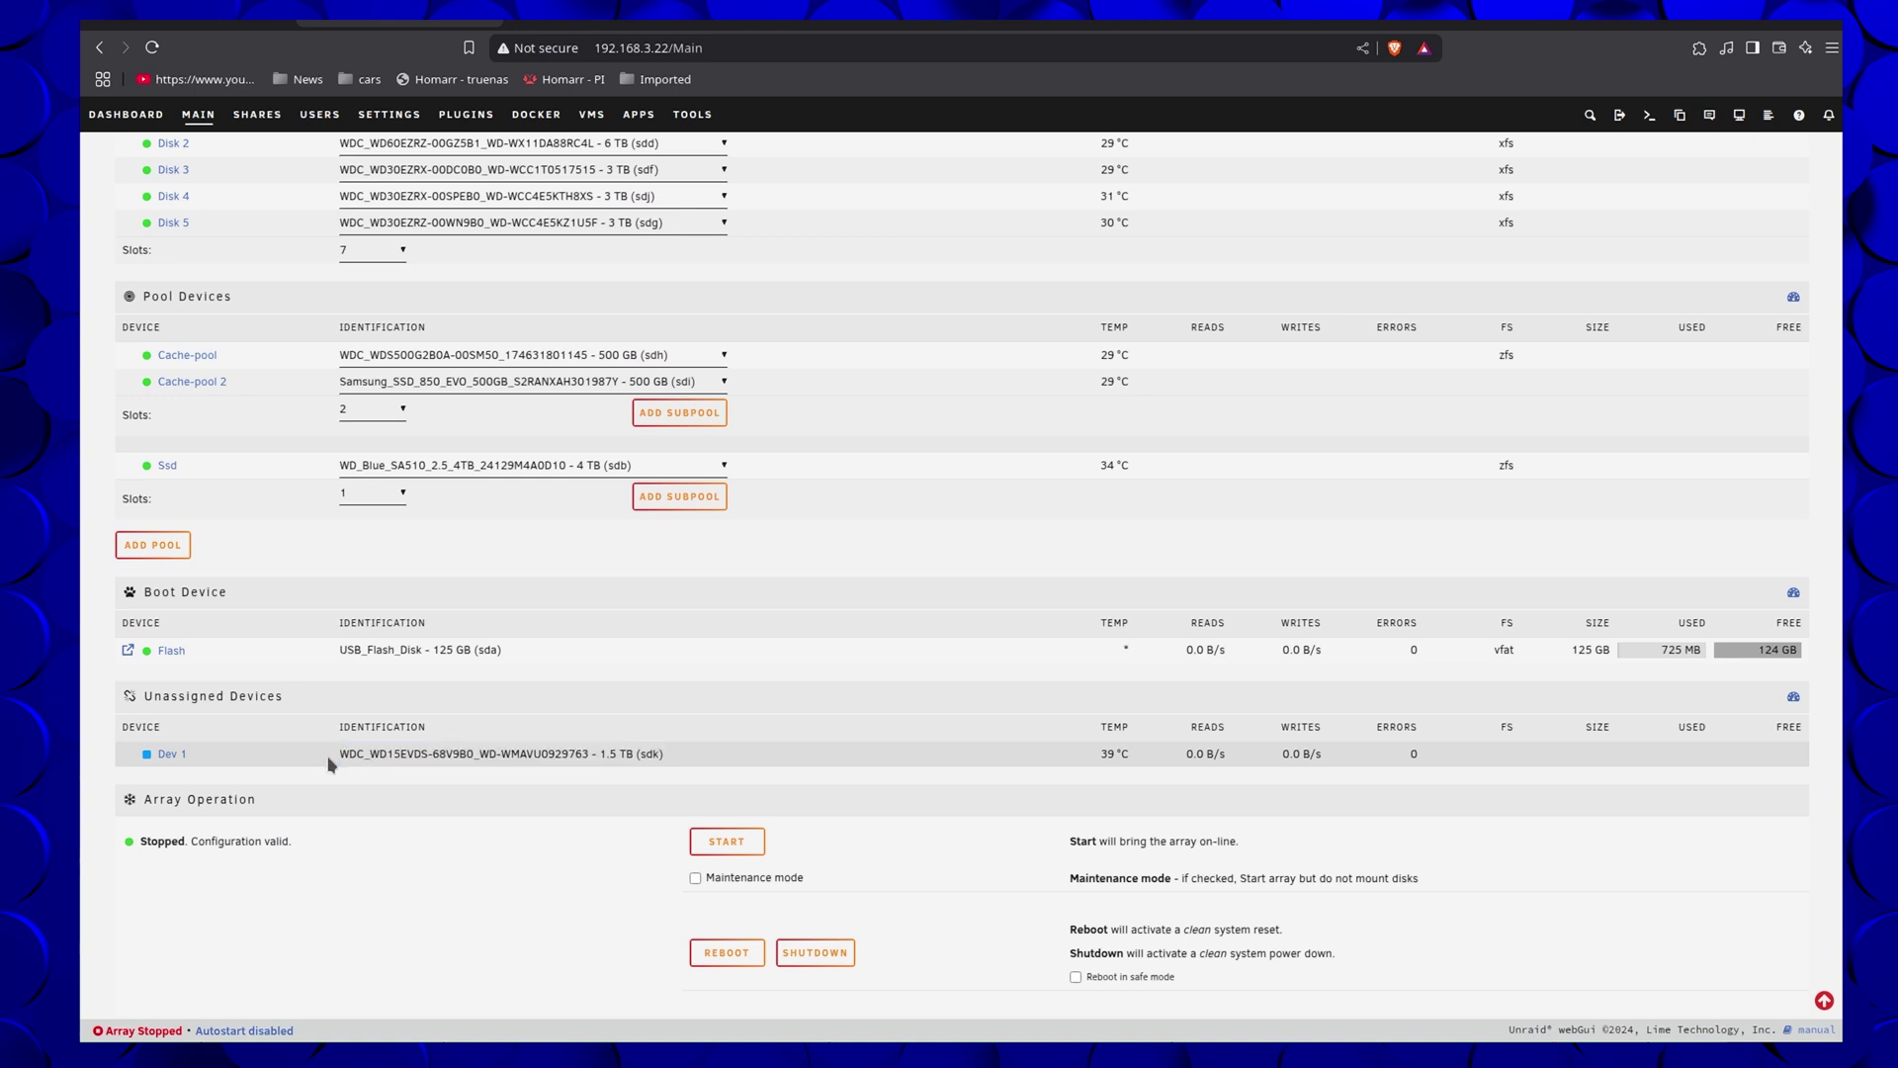
Switch to the Unraid web terminal, clear it and list the PCI devices with lspci.
key(alt+Tab)
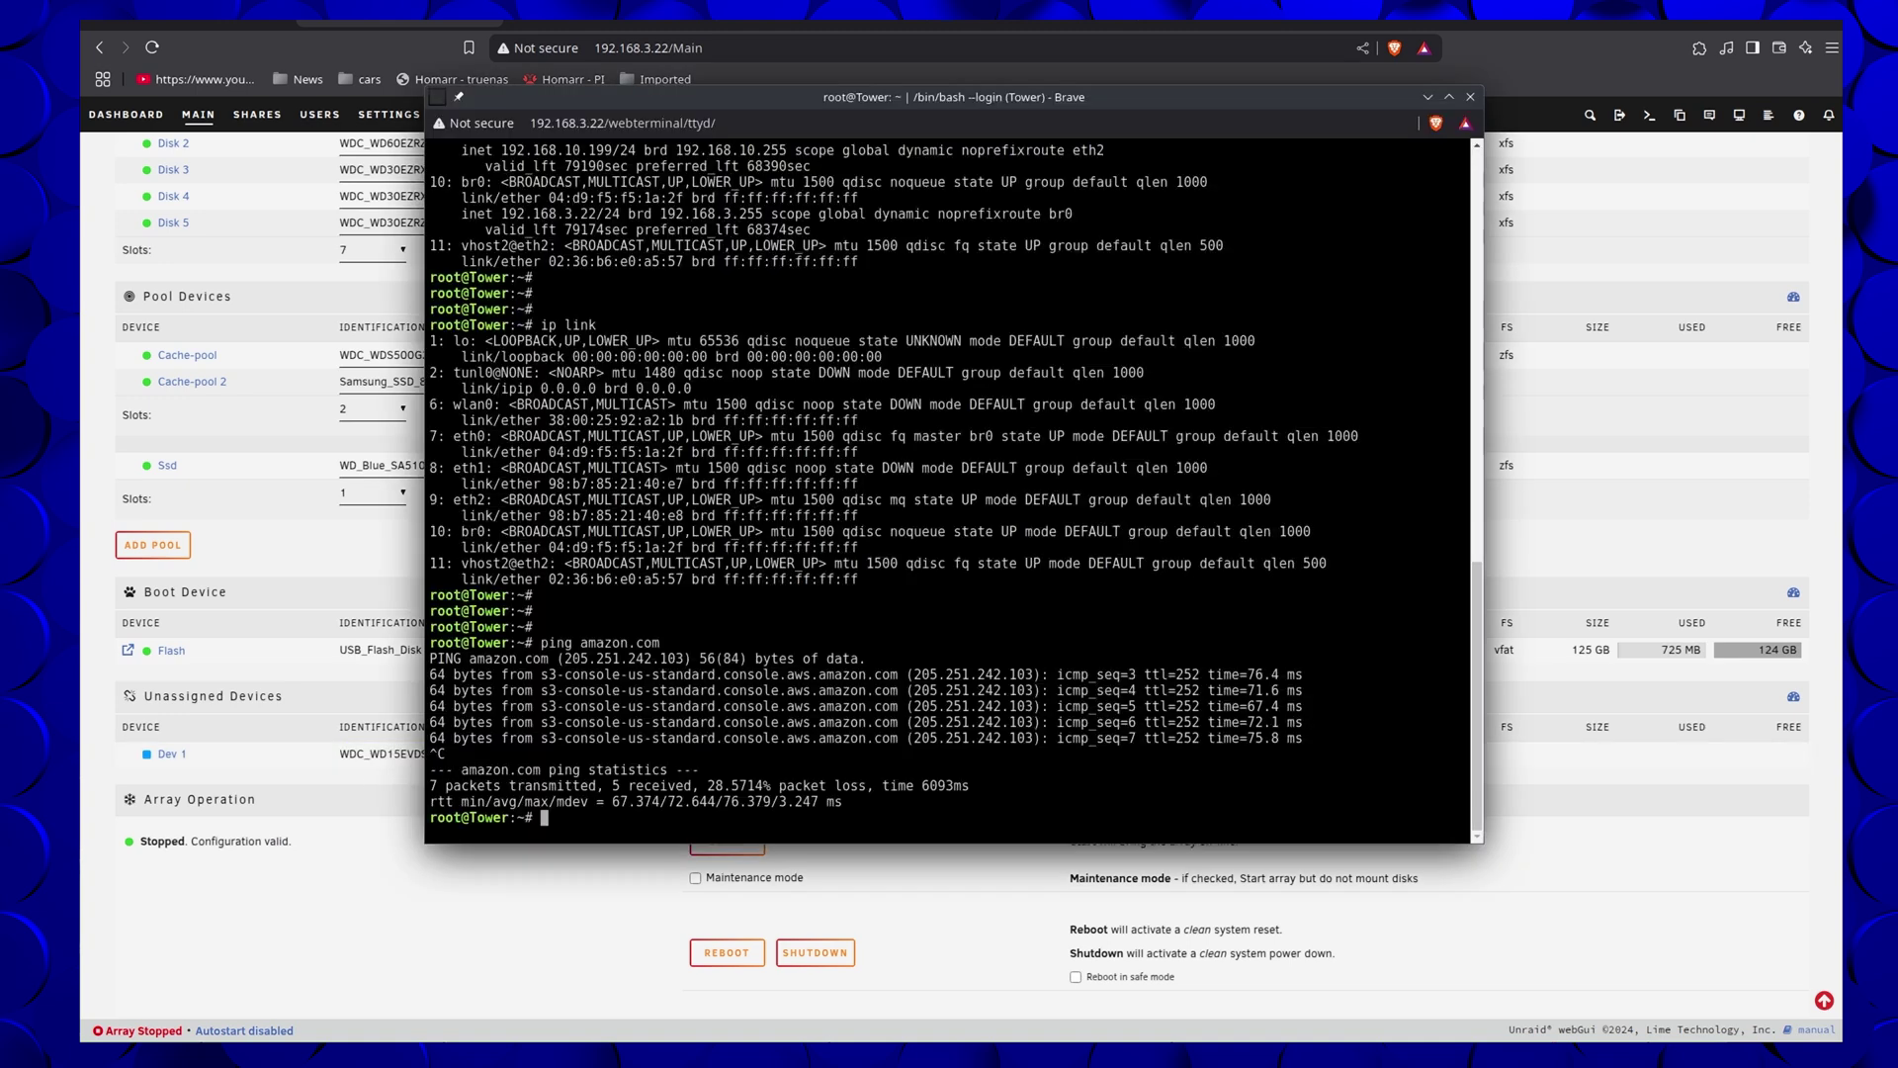
text(clear)
key(Return)
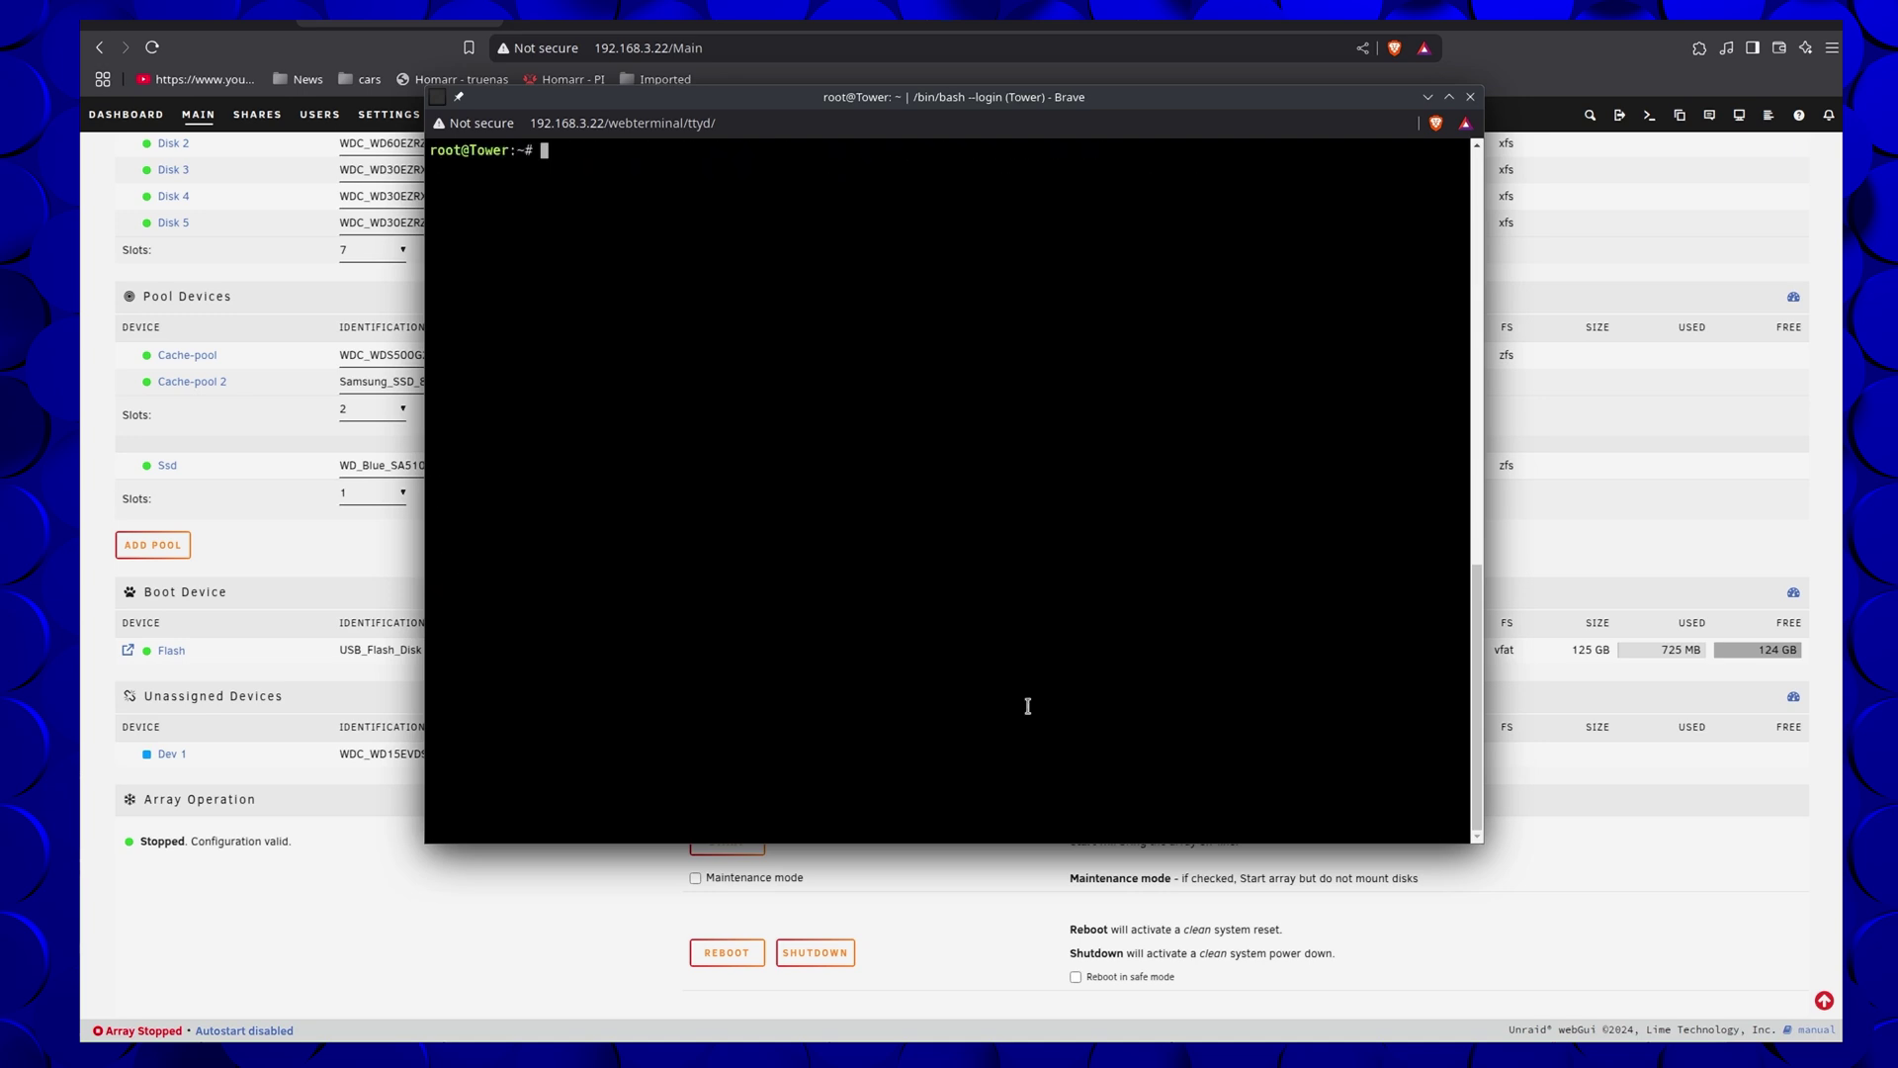
text(lspci)
key(Return)
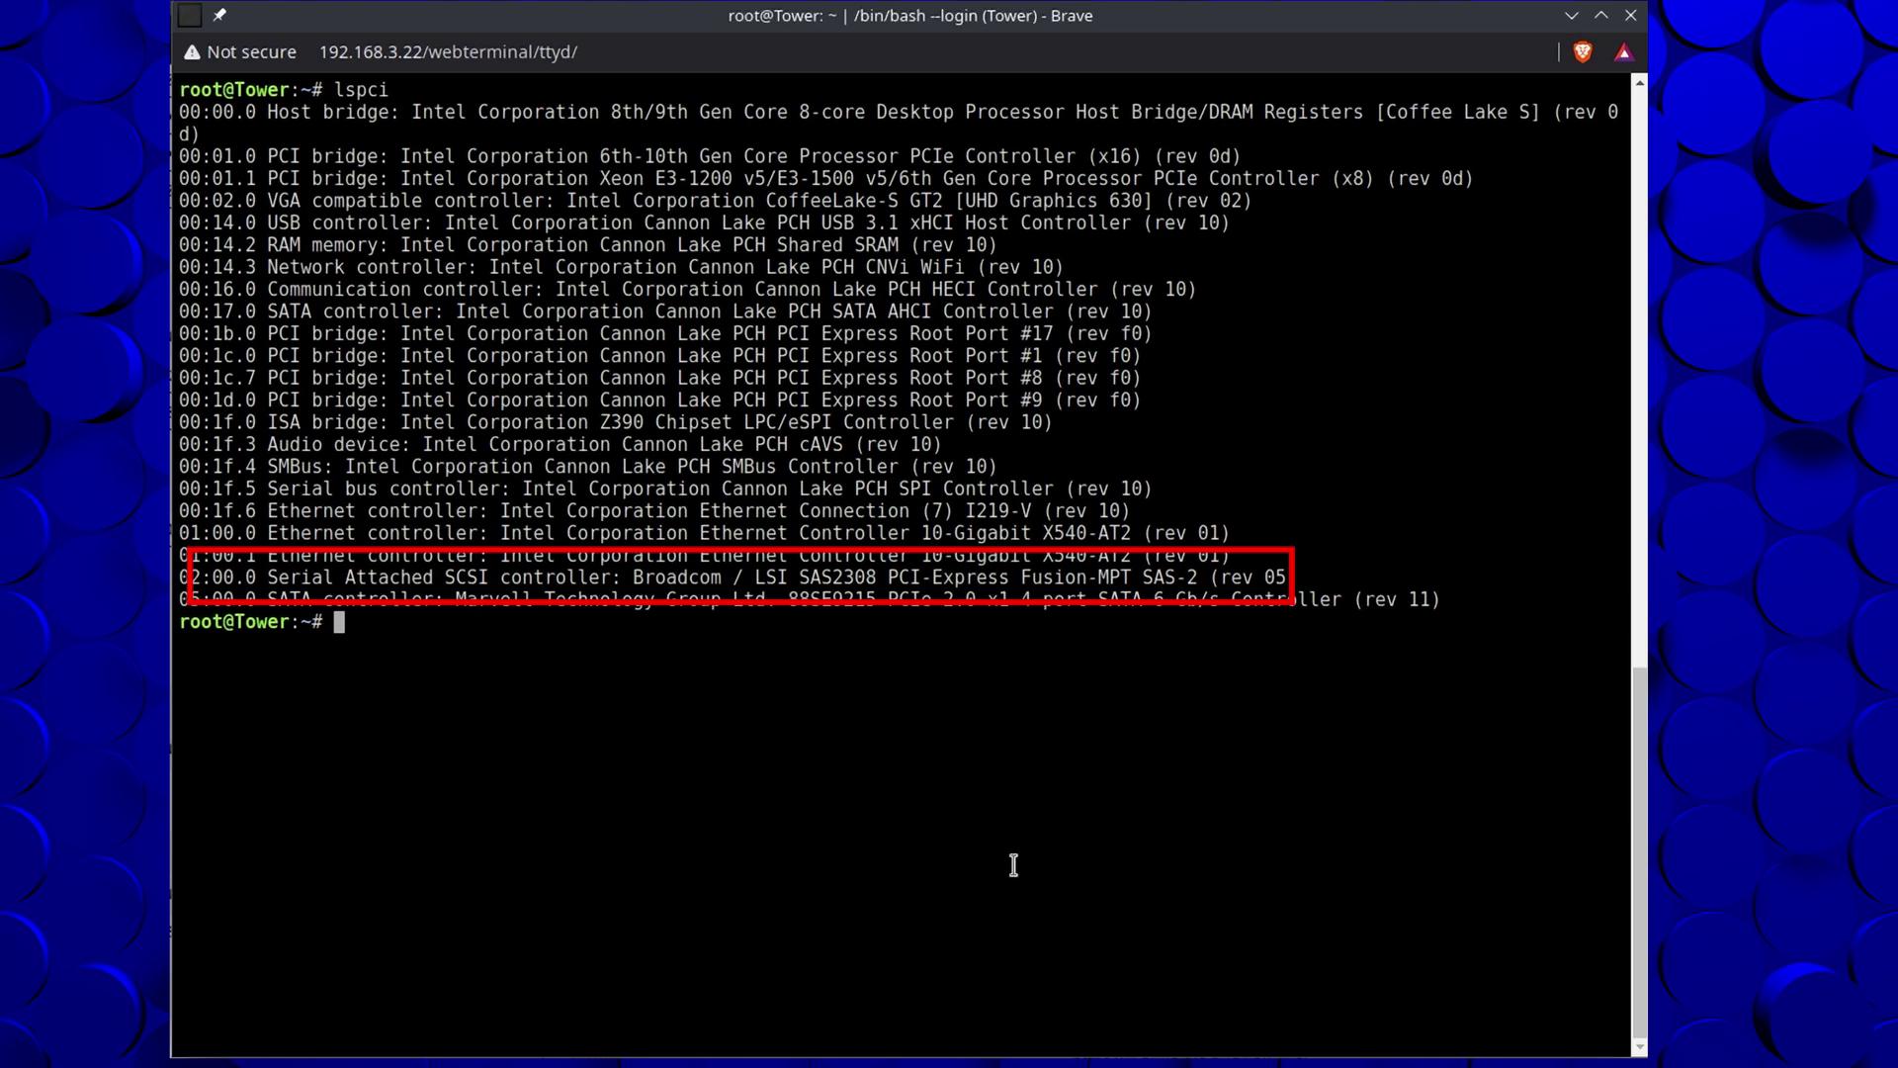
Filter the kernel log for SATA entries with dmesg | grep -i sata.
key(Return)
key(Return)
text(dmesg | grep -i sata)
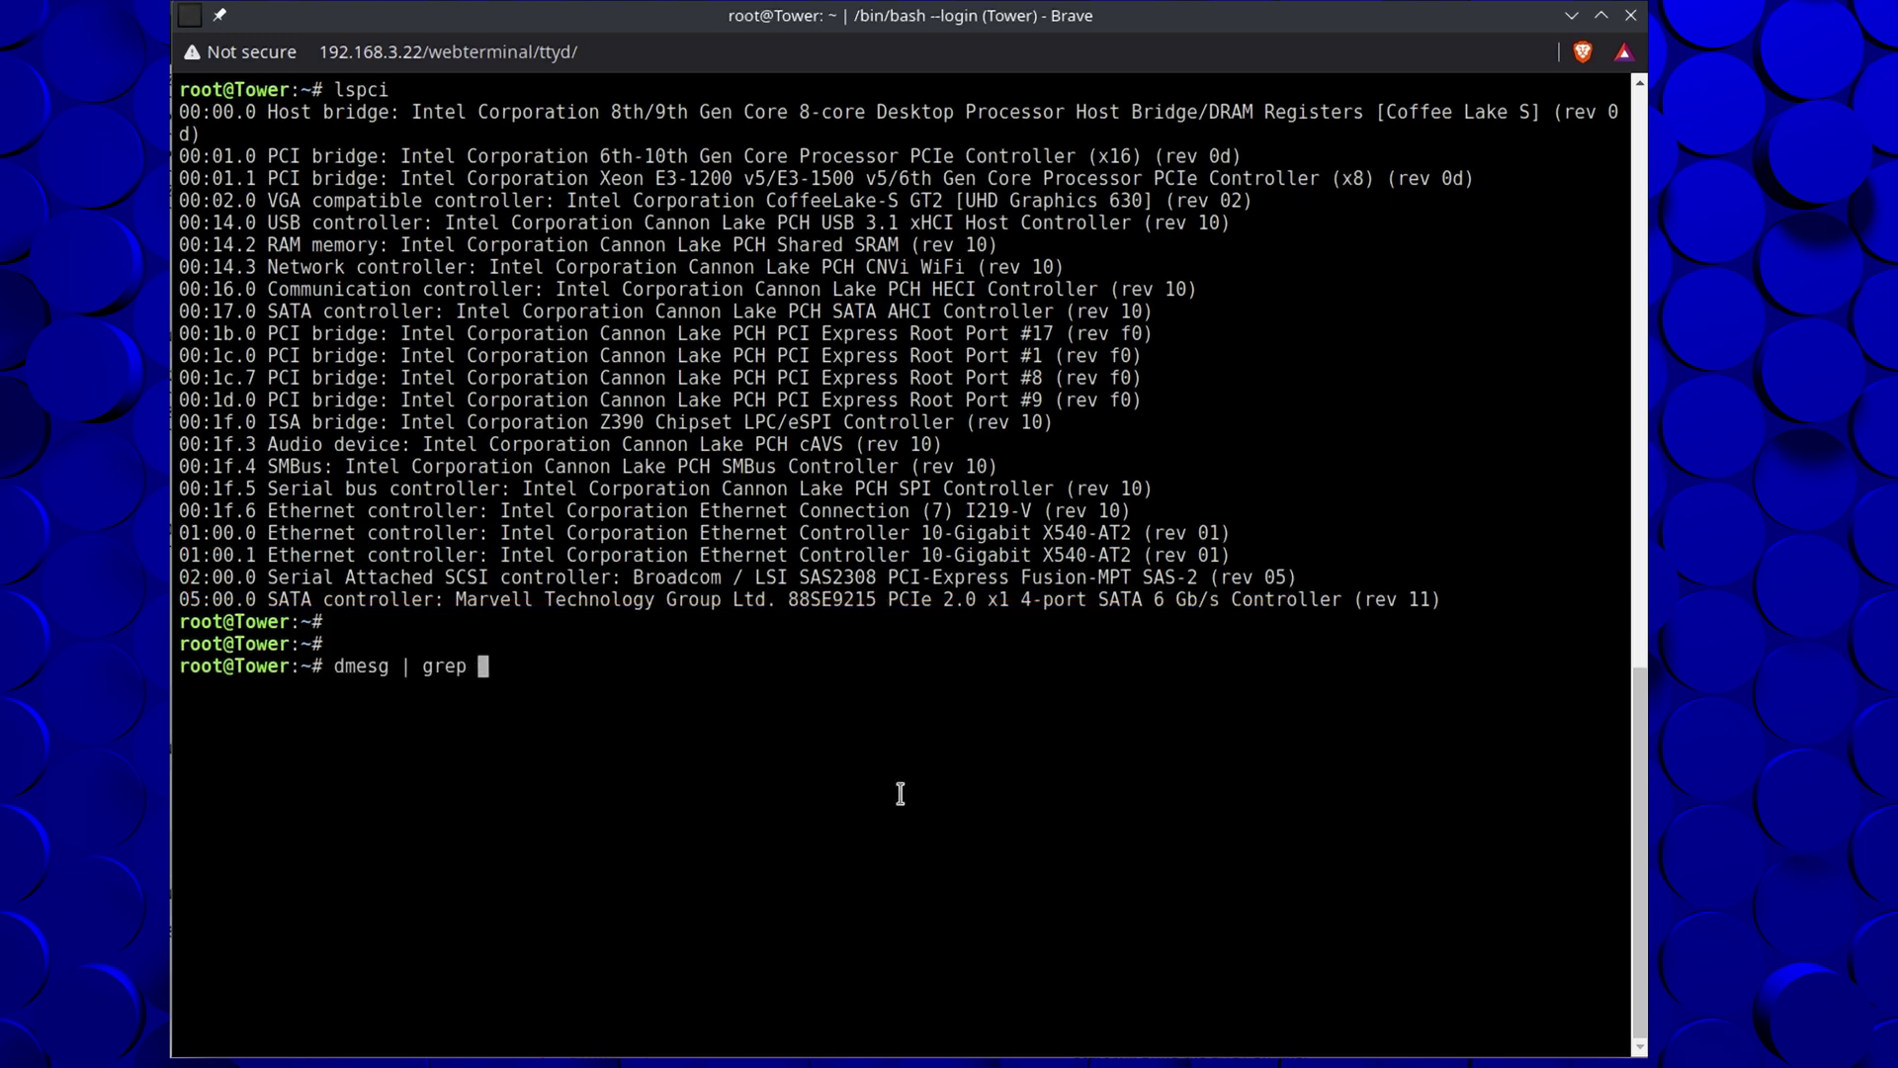
key(Return)
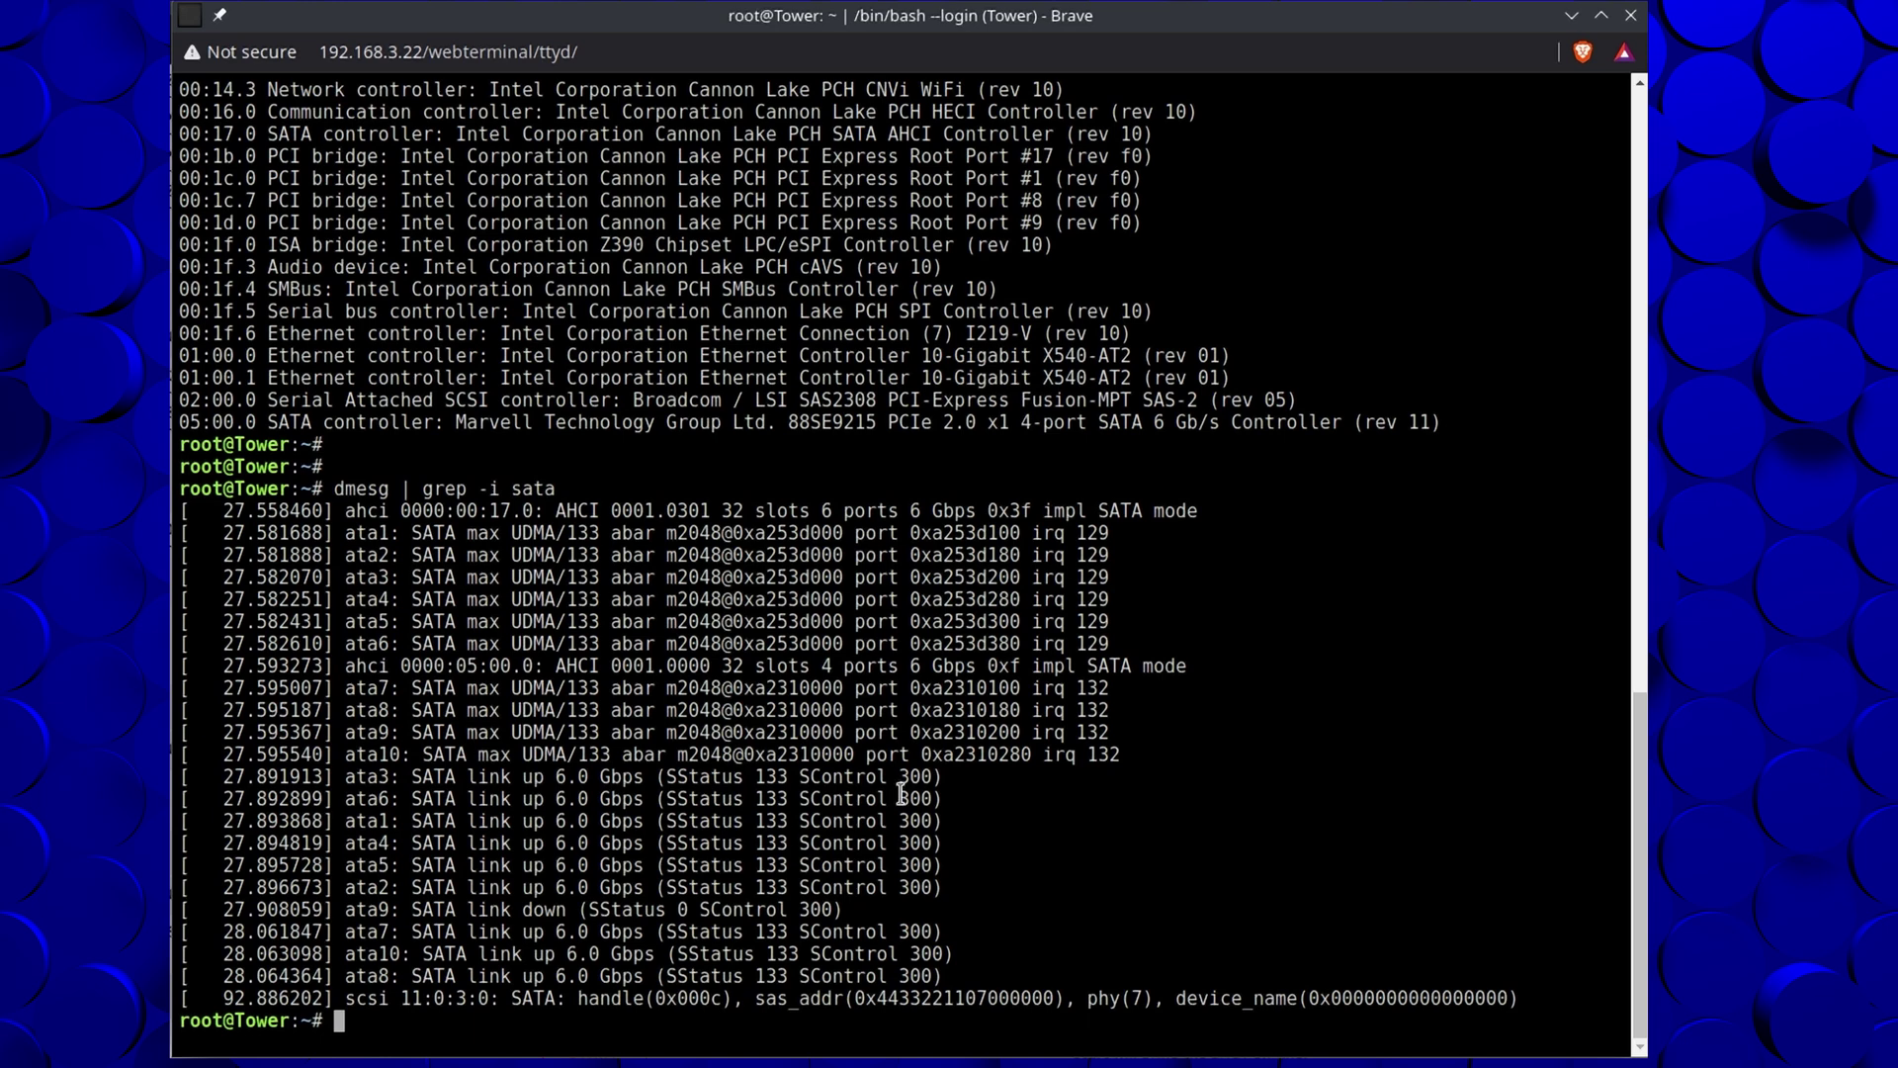
Filter the kernel log for SAS entries with dmesg | grep -i sas and review the SAS controller's output from its beginning.
key(Up)
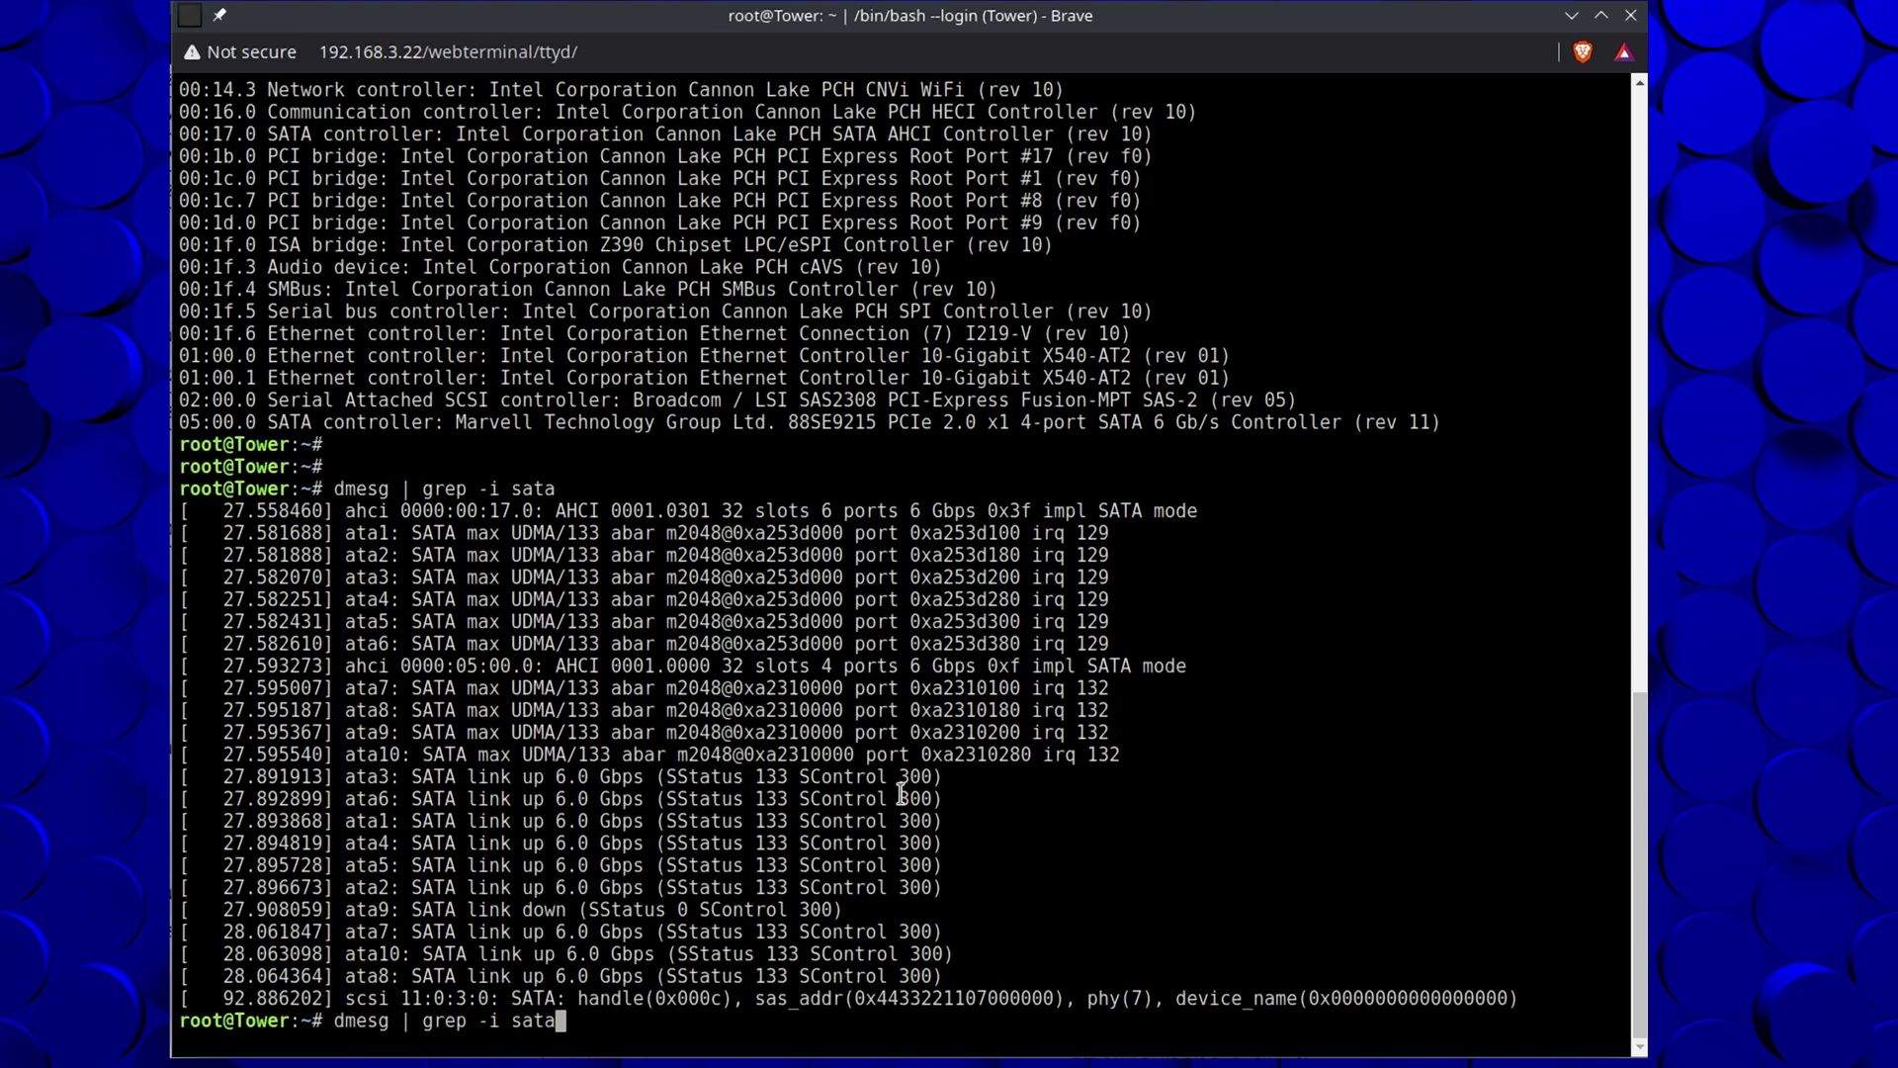
key(BackSpace)
key(BackSpace)
text(s)
key(Return)
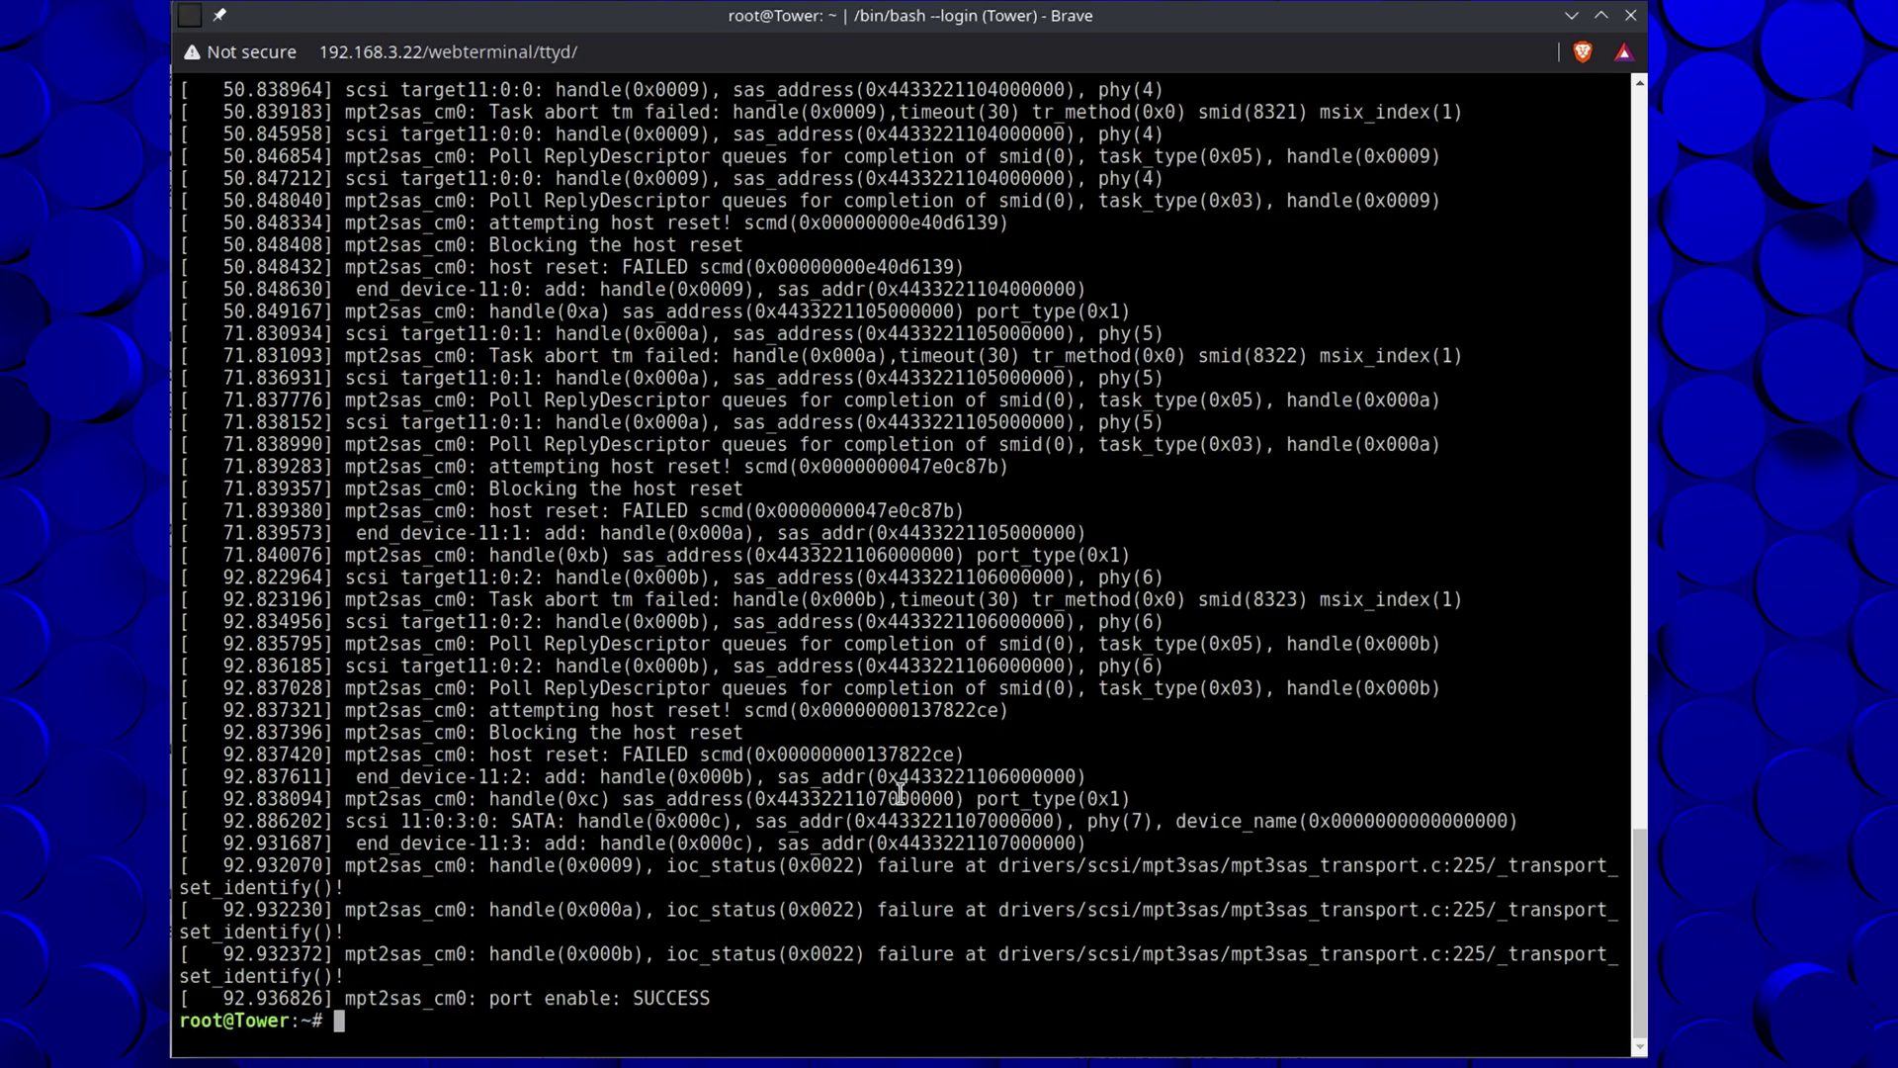
scroll(1100, 831, up, 3)
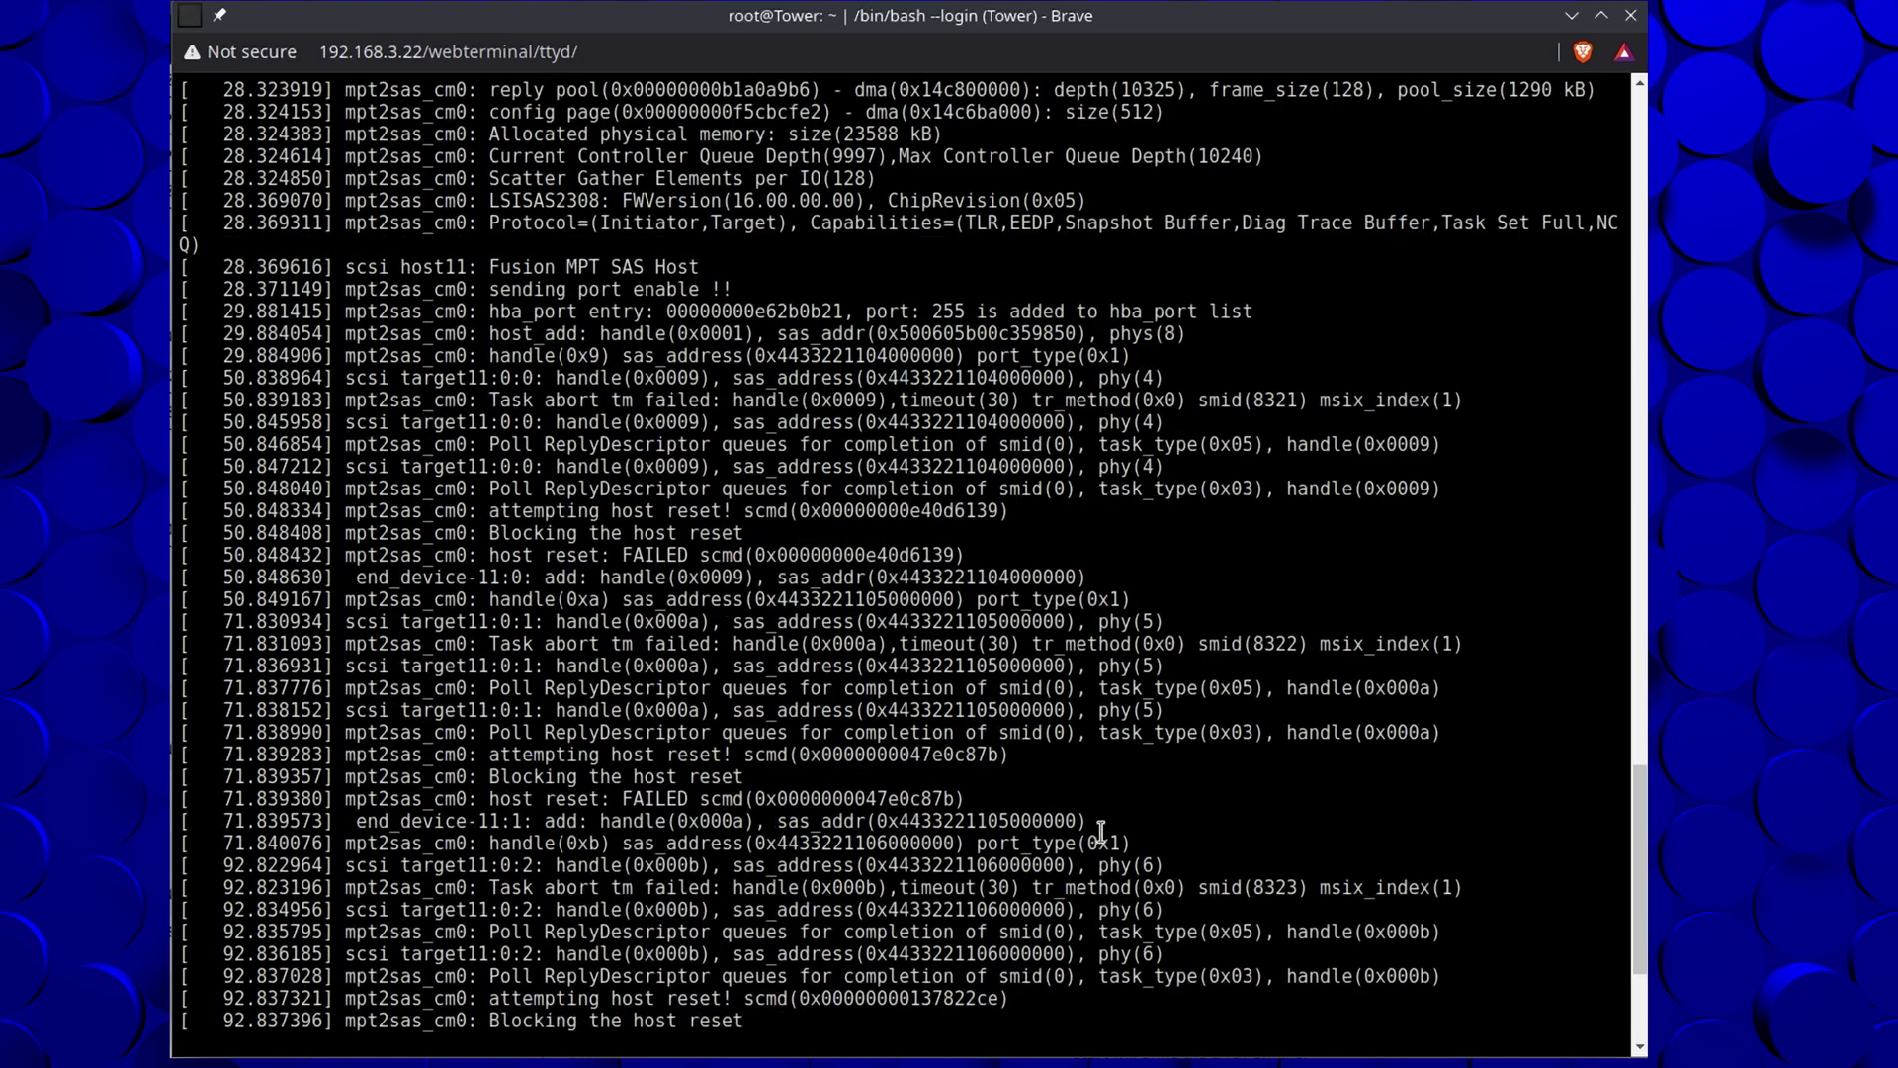
scroll(1100, 830, up, 10)
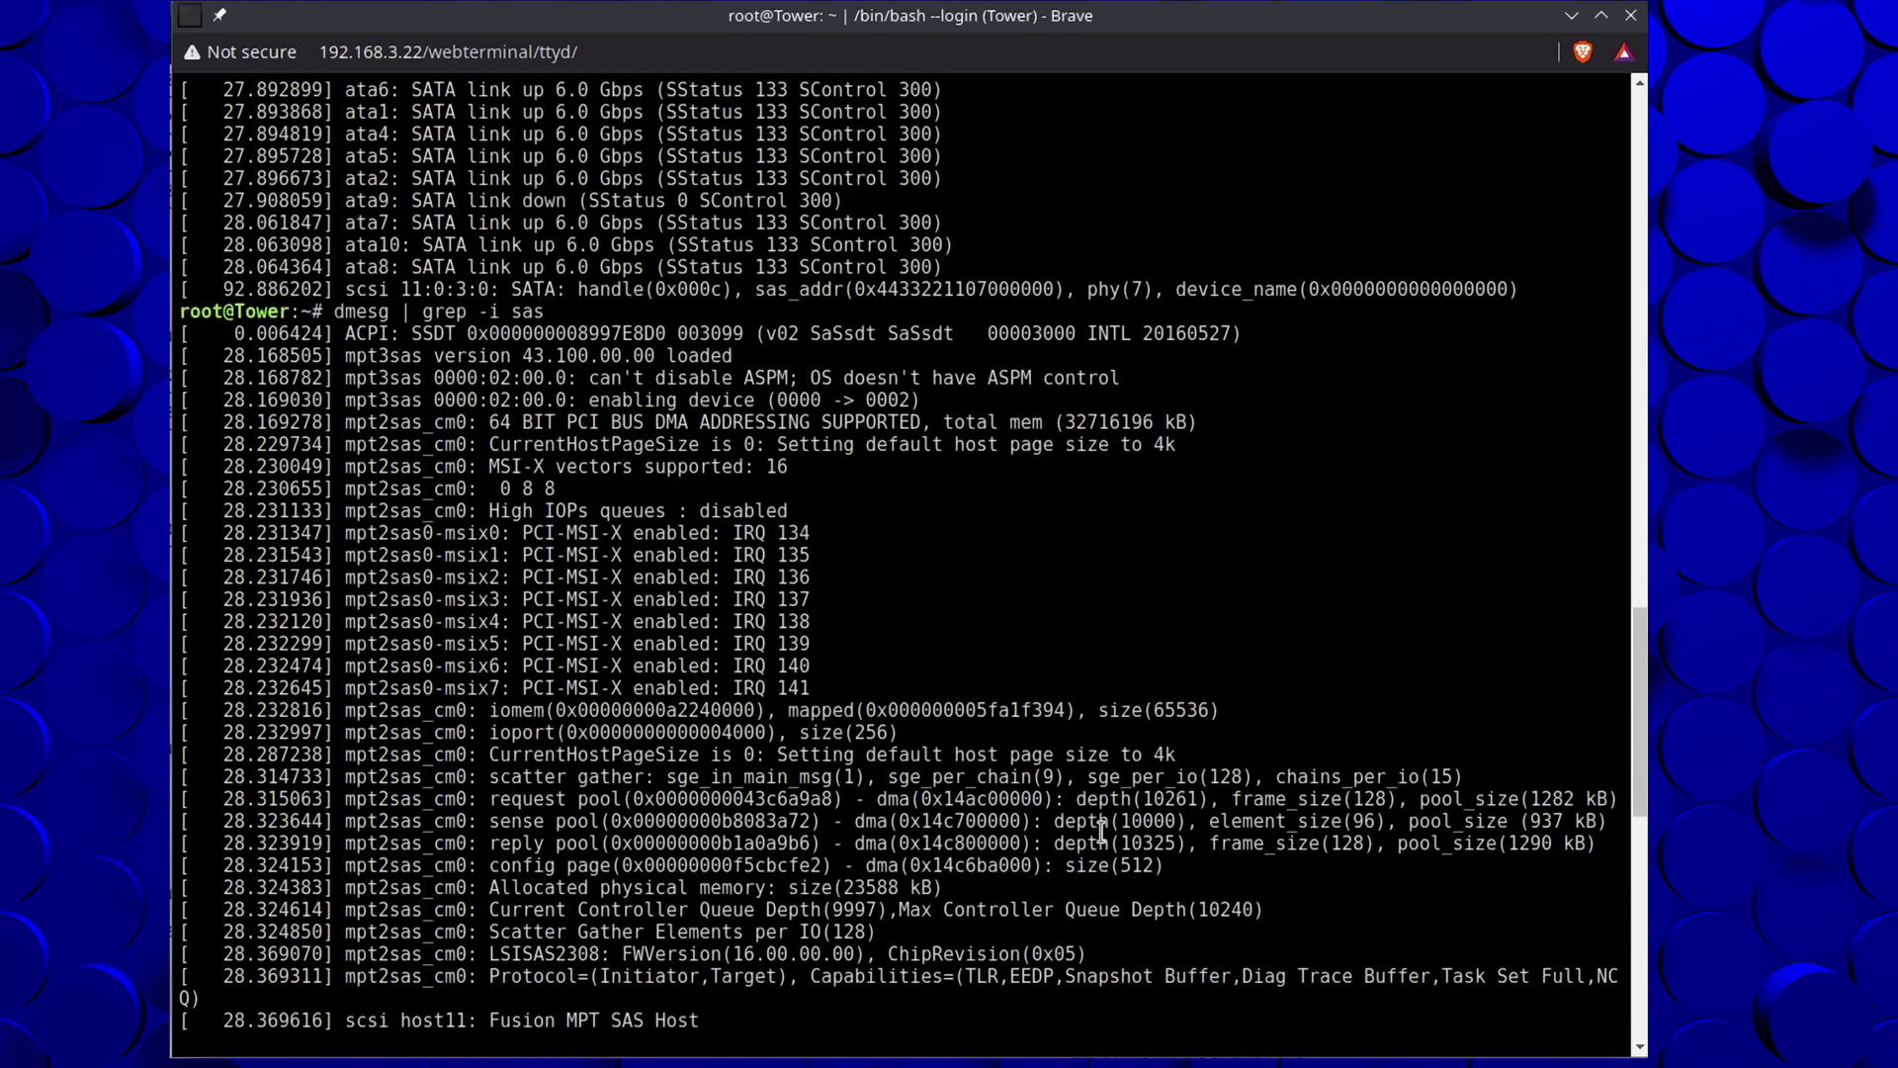
scroll(1101, 831, down, 2)
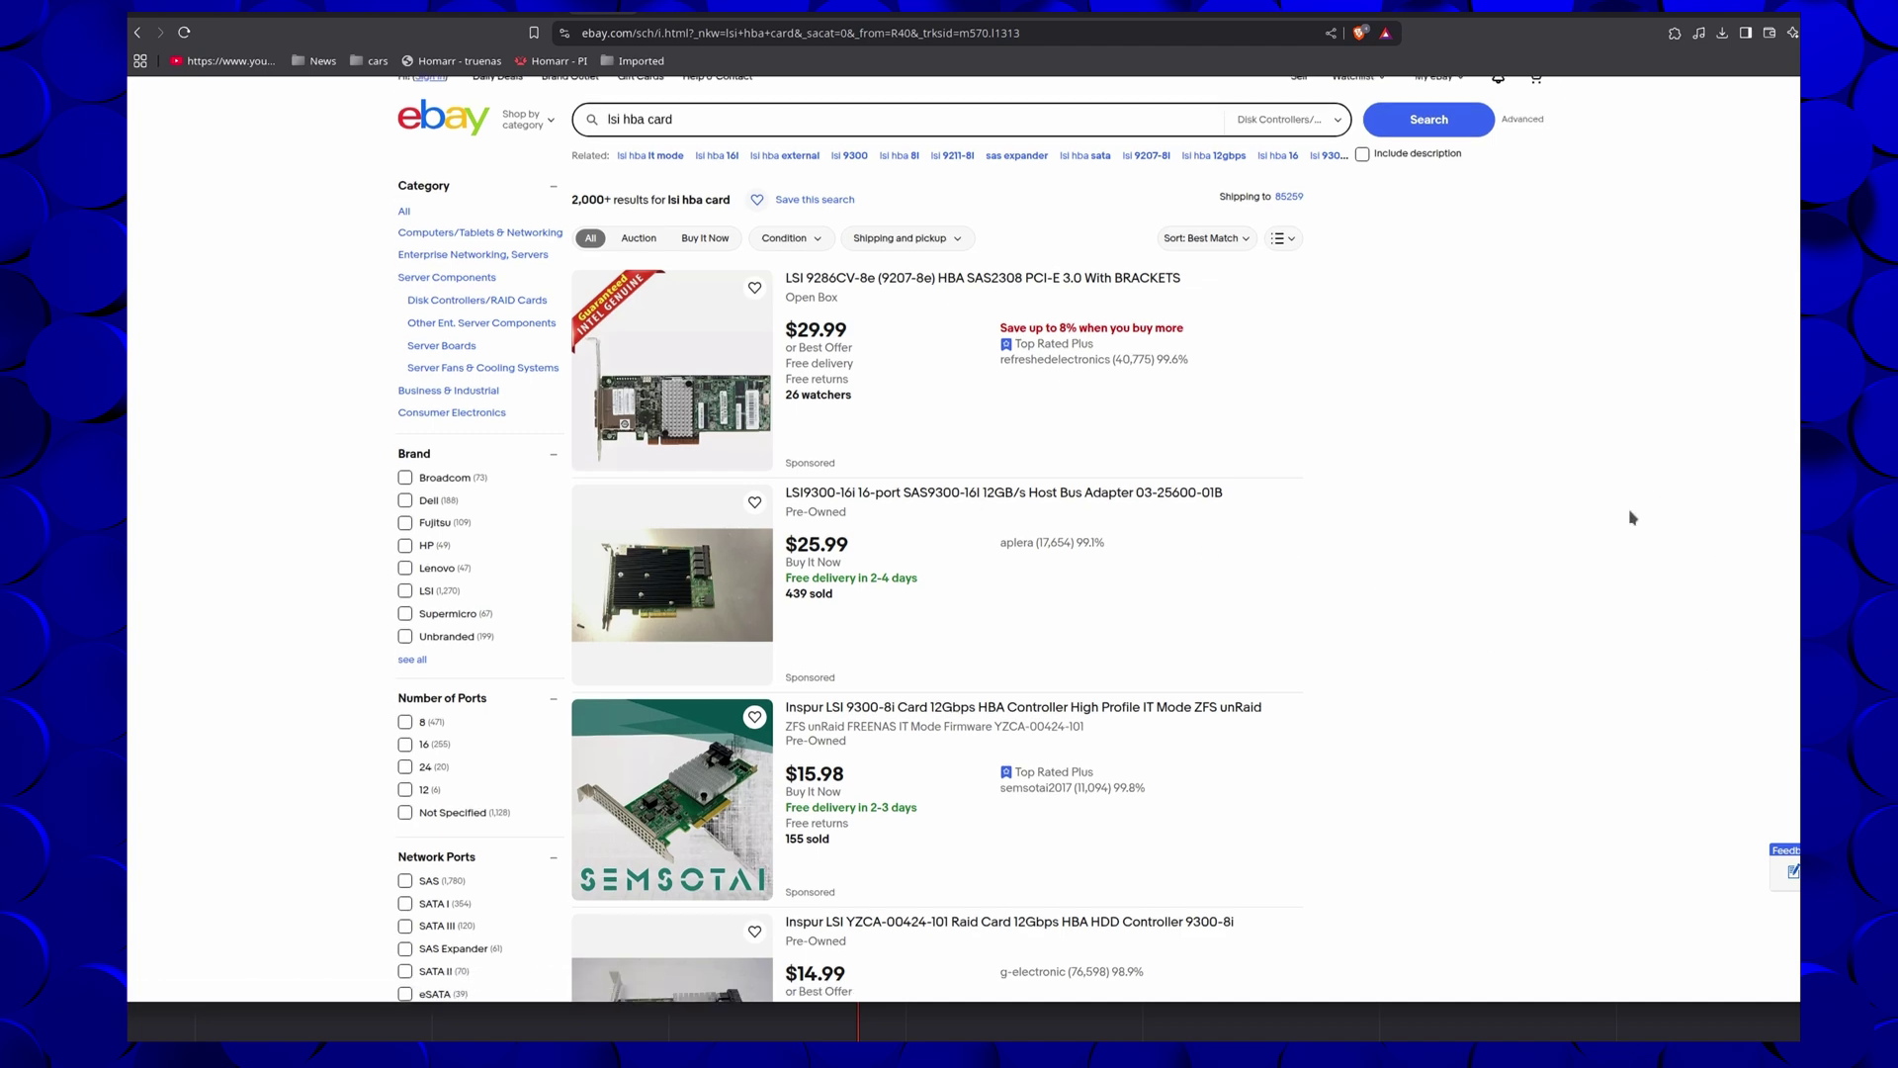
Return to the "lsi hba card" results on eBay and compare the listed HBA models, including those further down the page.
scroll(1632, 517, down, 4)
scroll(1632, 517, down, 5)
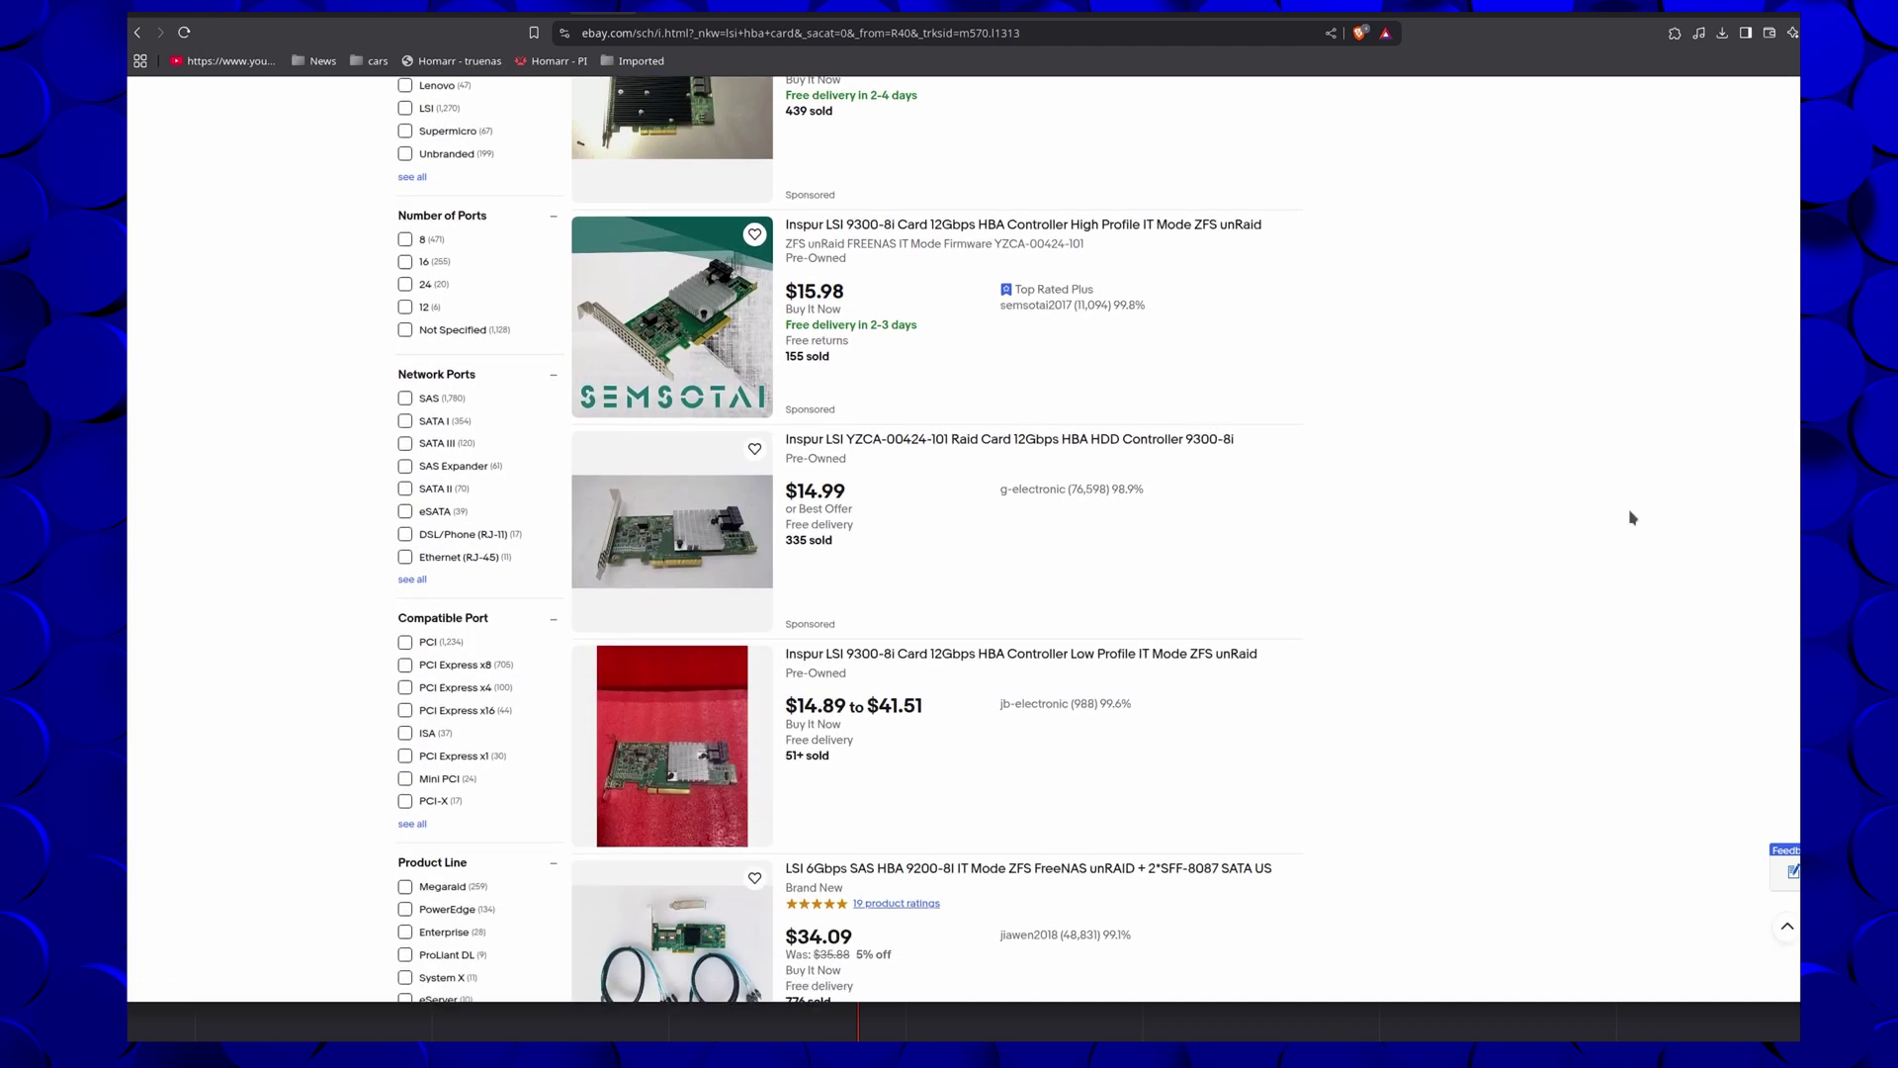
scroll(1632, 517, down, 2)
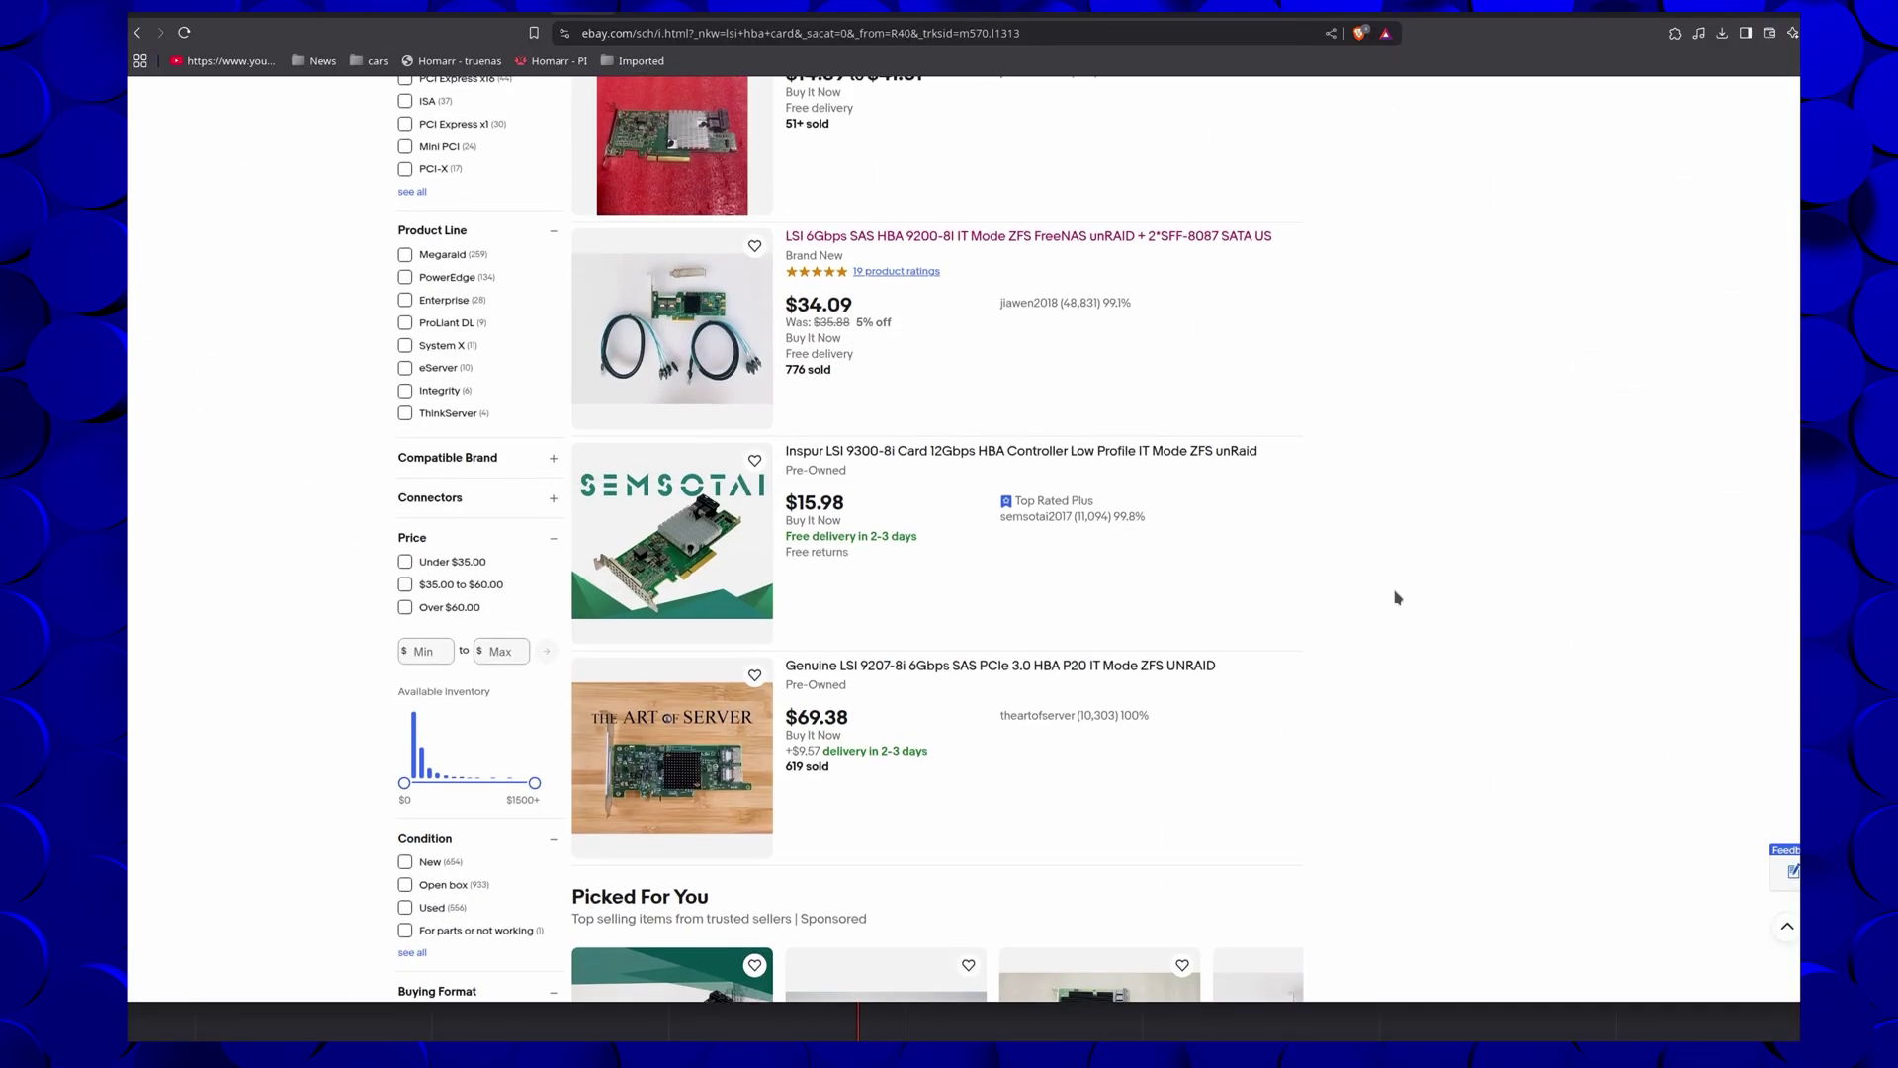
scroll(1397, 595, down, 3)
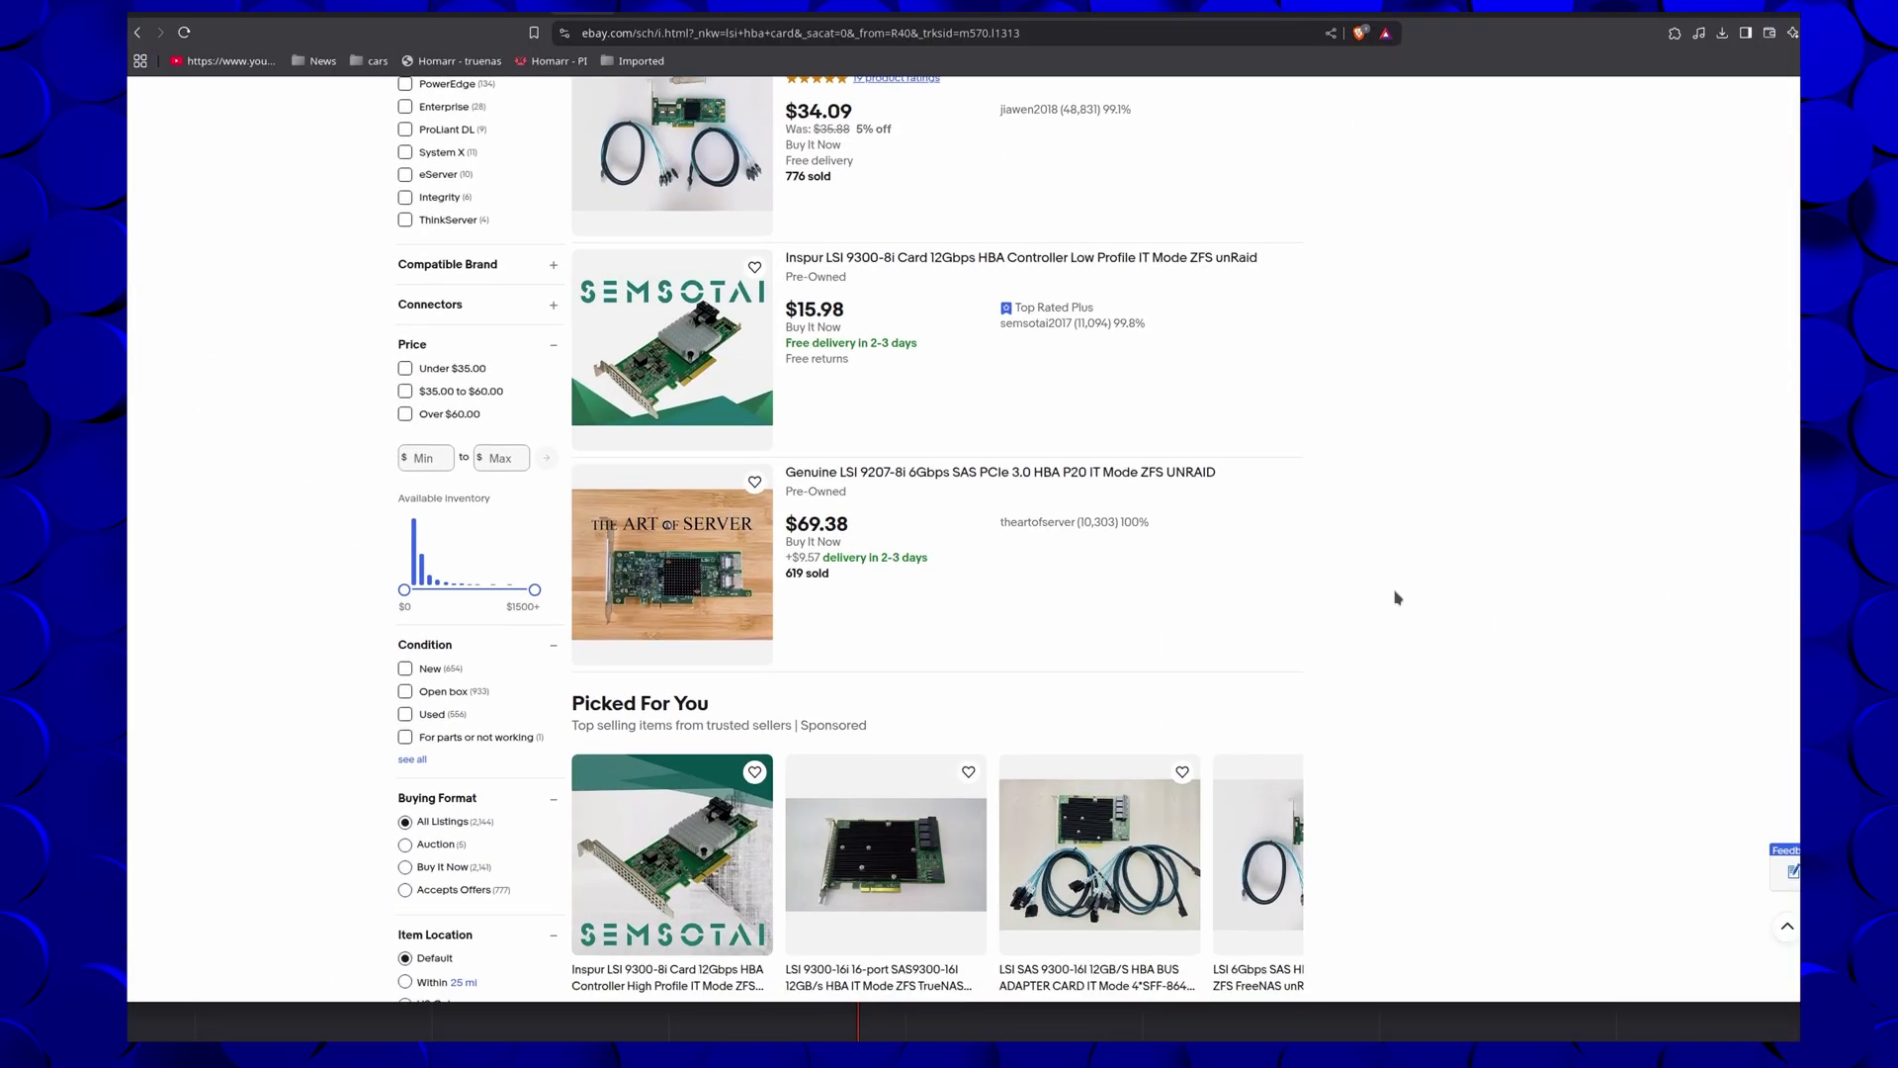
scroll(1397, 597, down, 6)
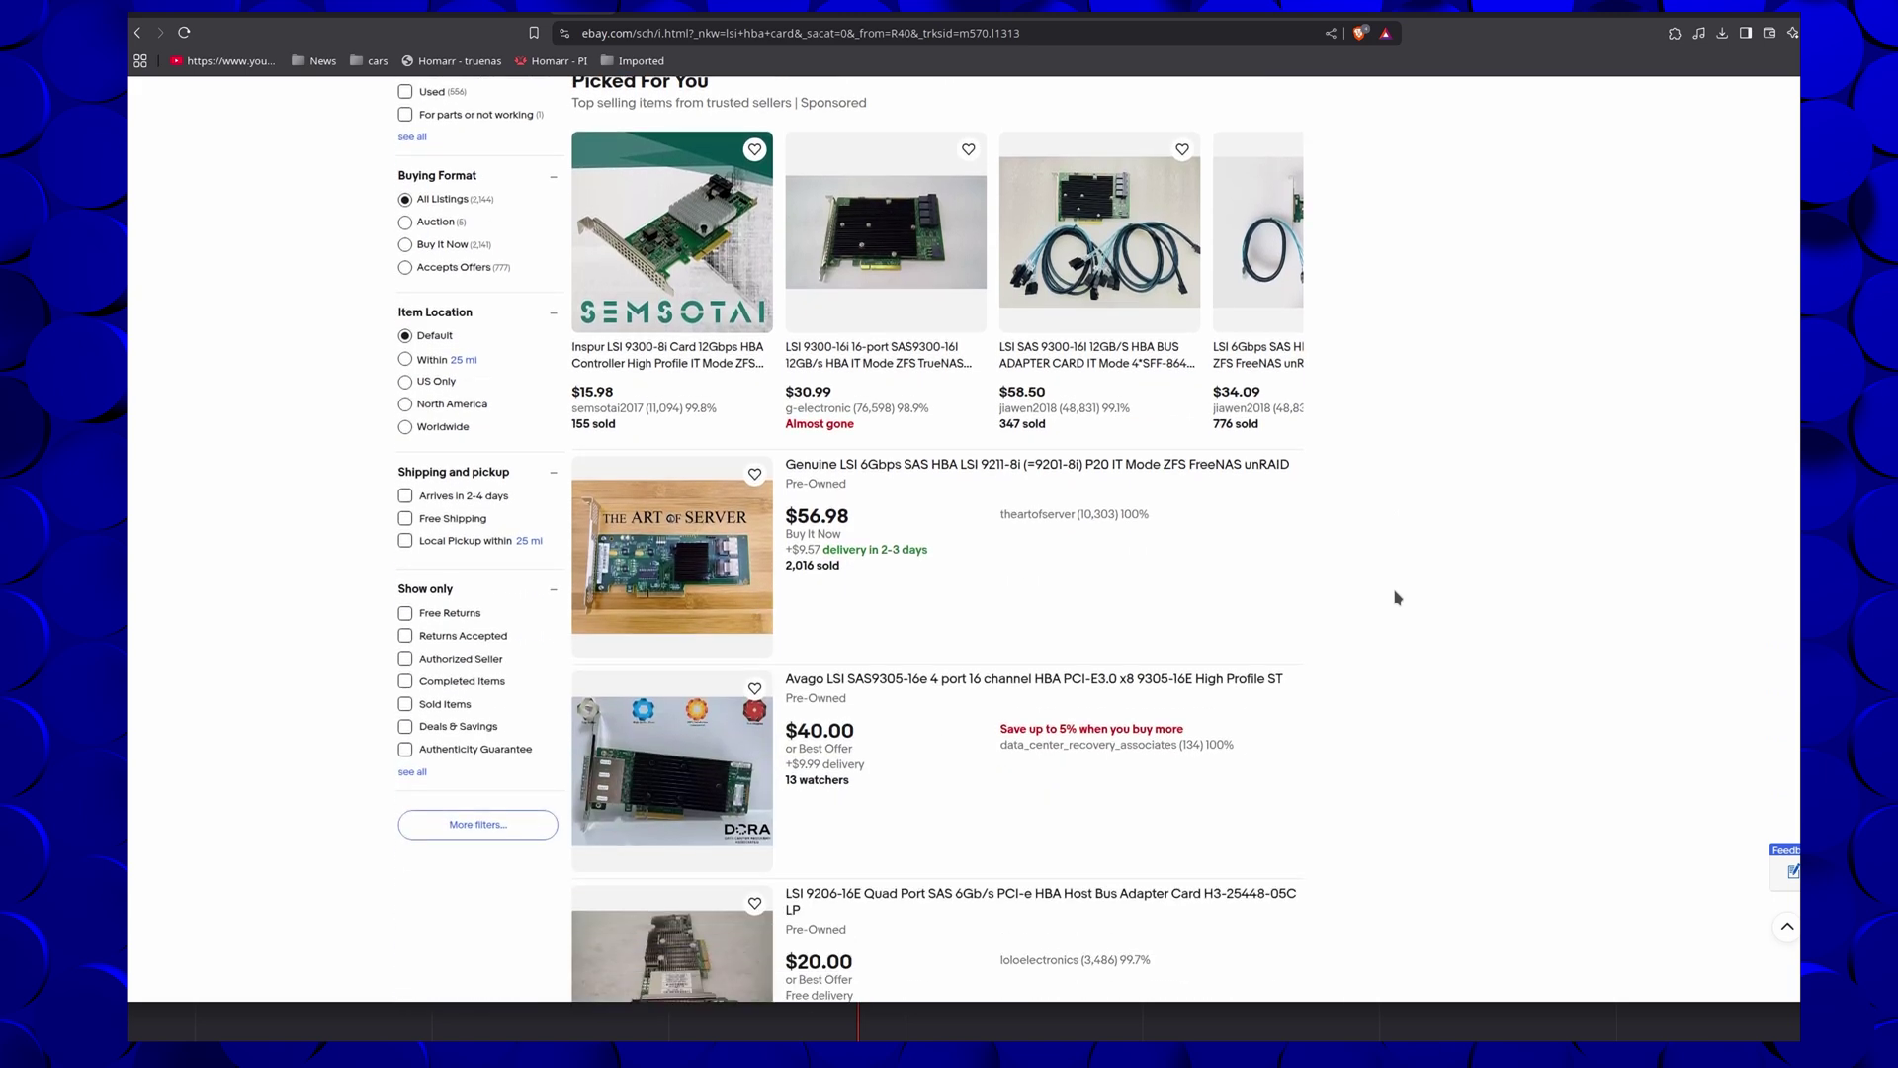
scroll(1397, 597, down, 6)
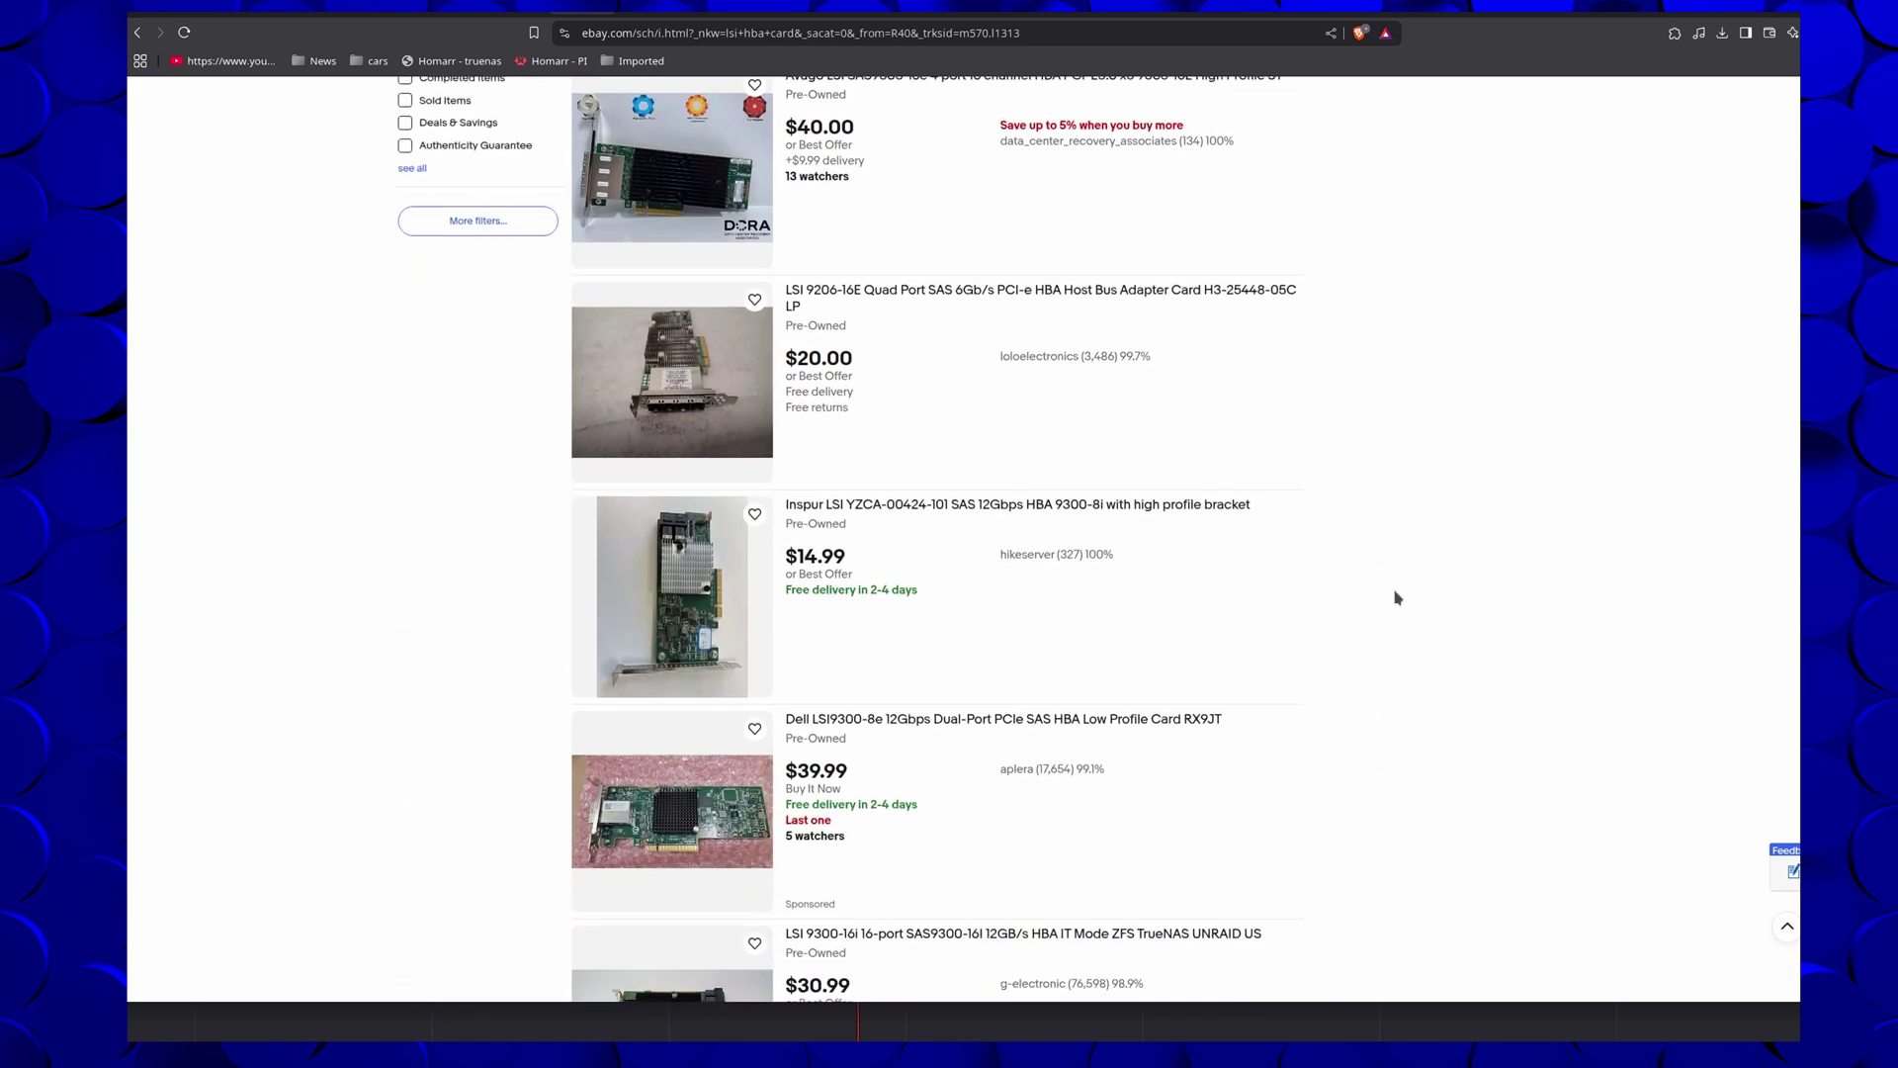
scroll(1398, 597, down, 3)
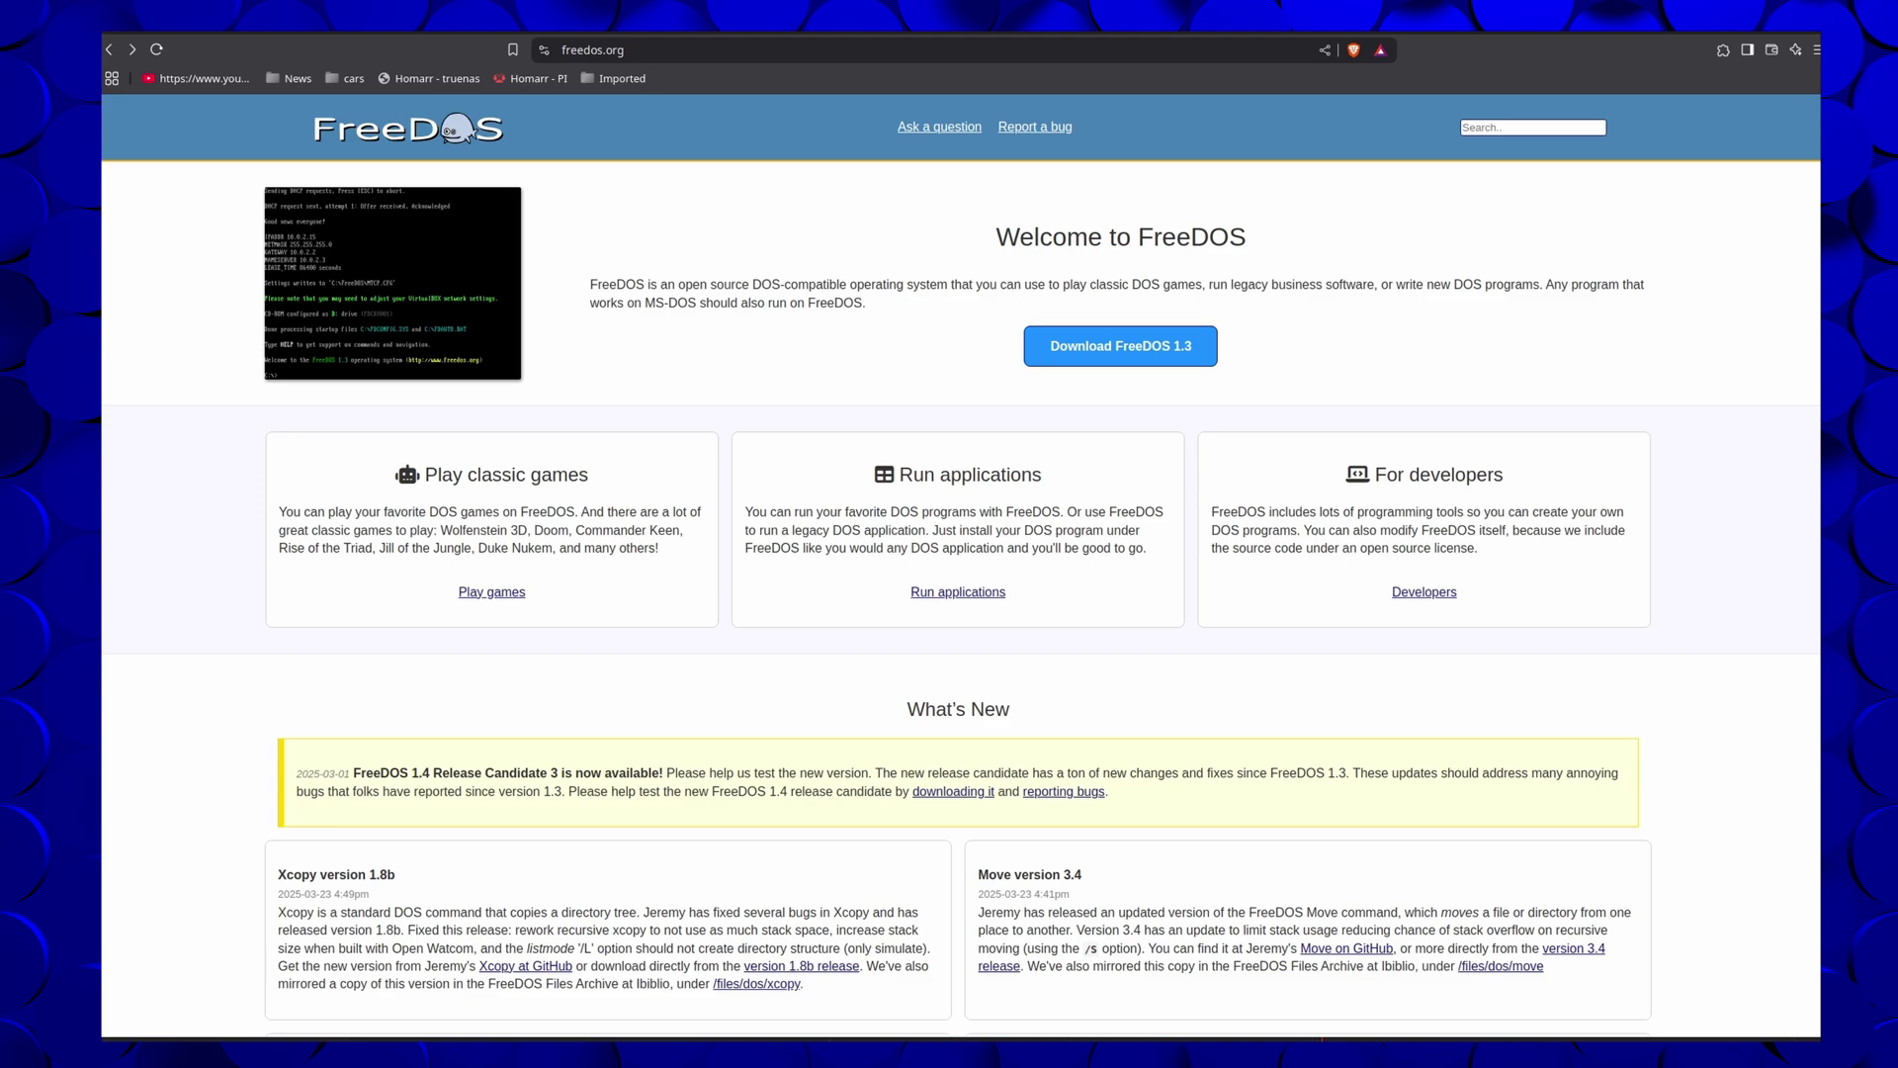
Look through the What's New entries on the FreeDOS home page.
scroll(961, 575, down, 5)
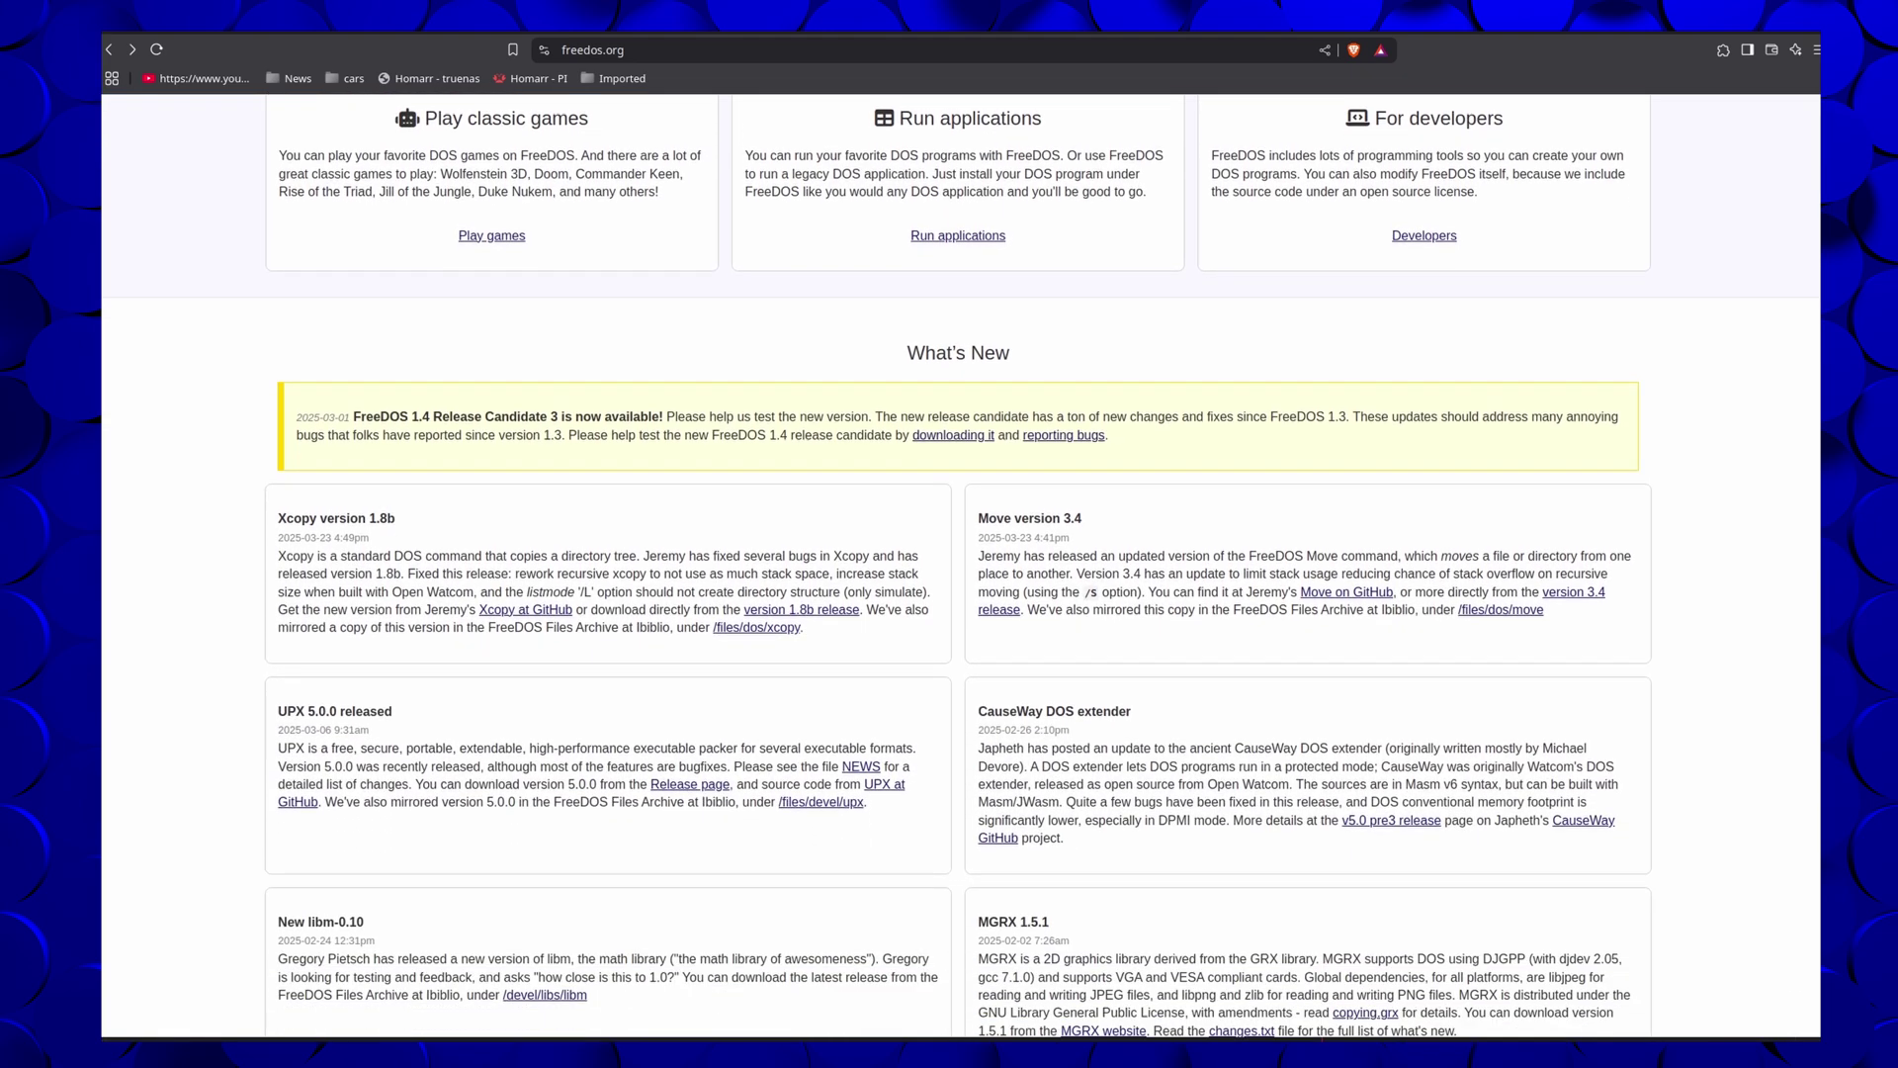
Open the FreeDOS 1.3 download page and look through the editions offered for the different kinds of hardware.
scroll(1609, 178, up, 5)
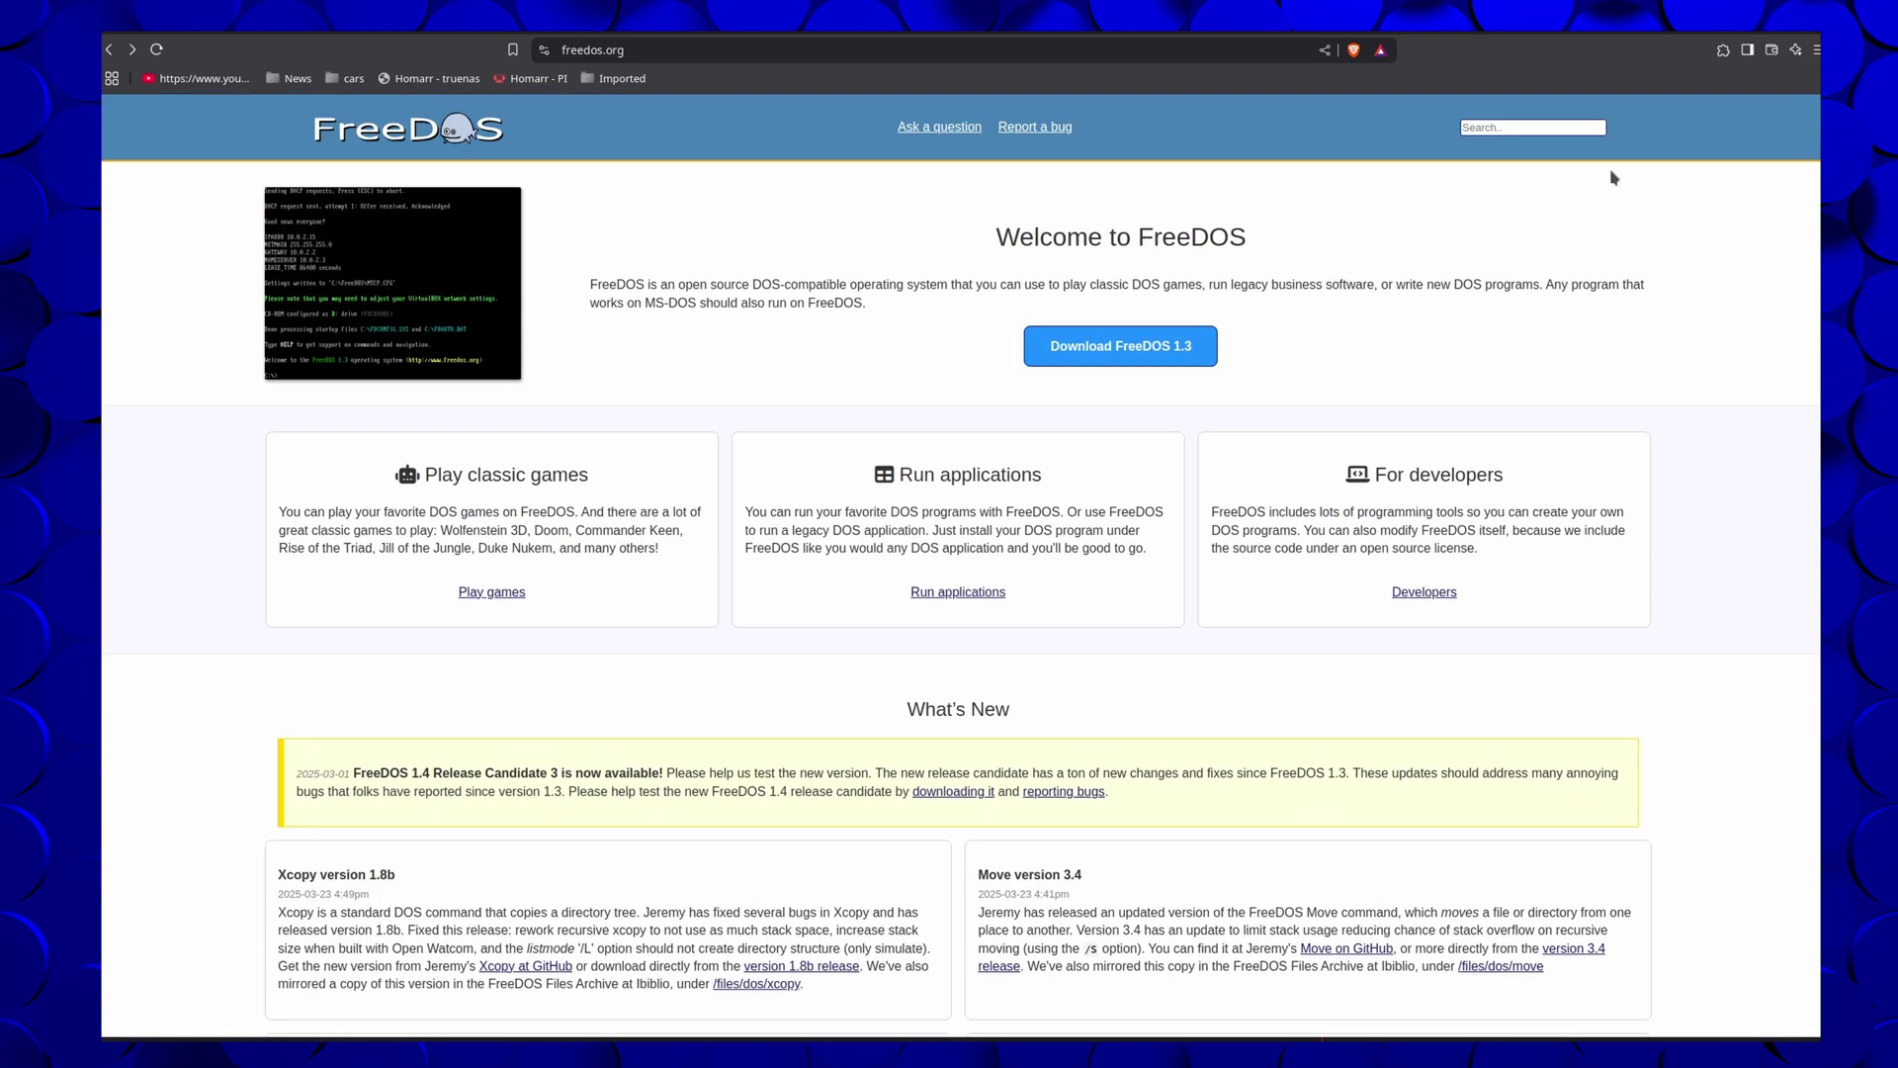
click(1140, 357)
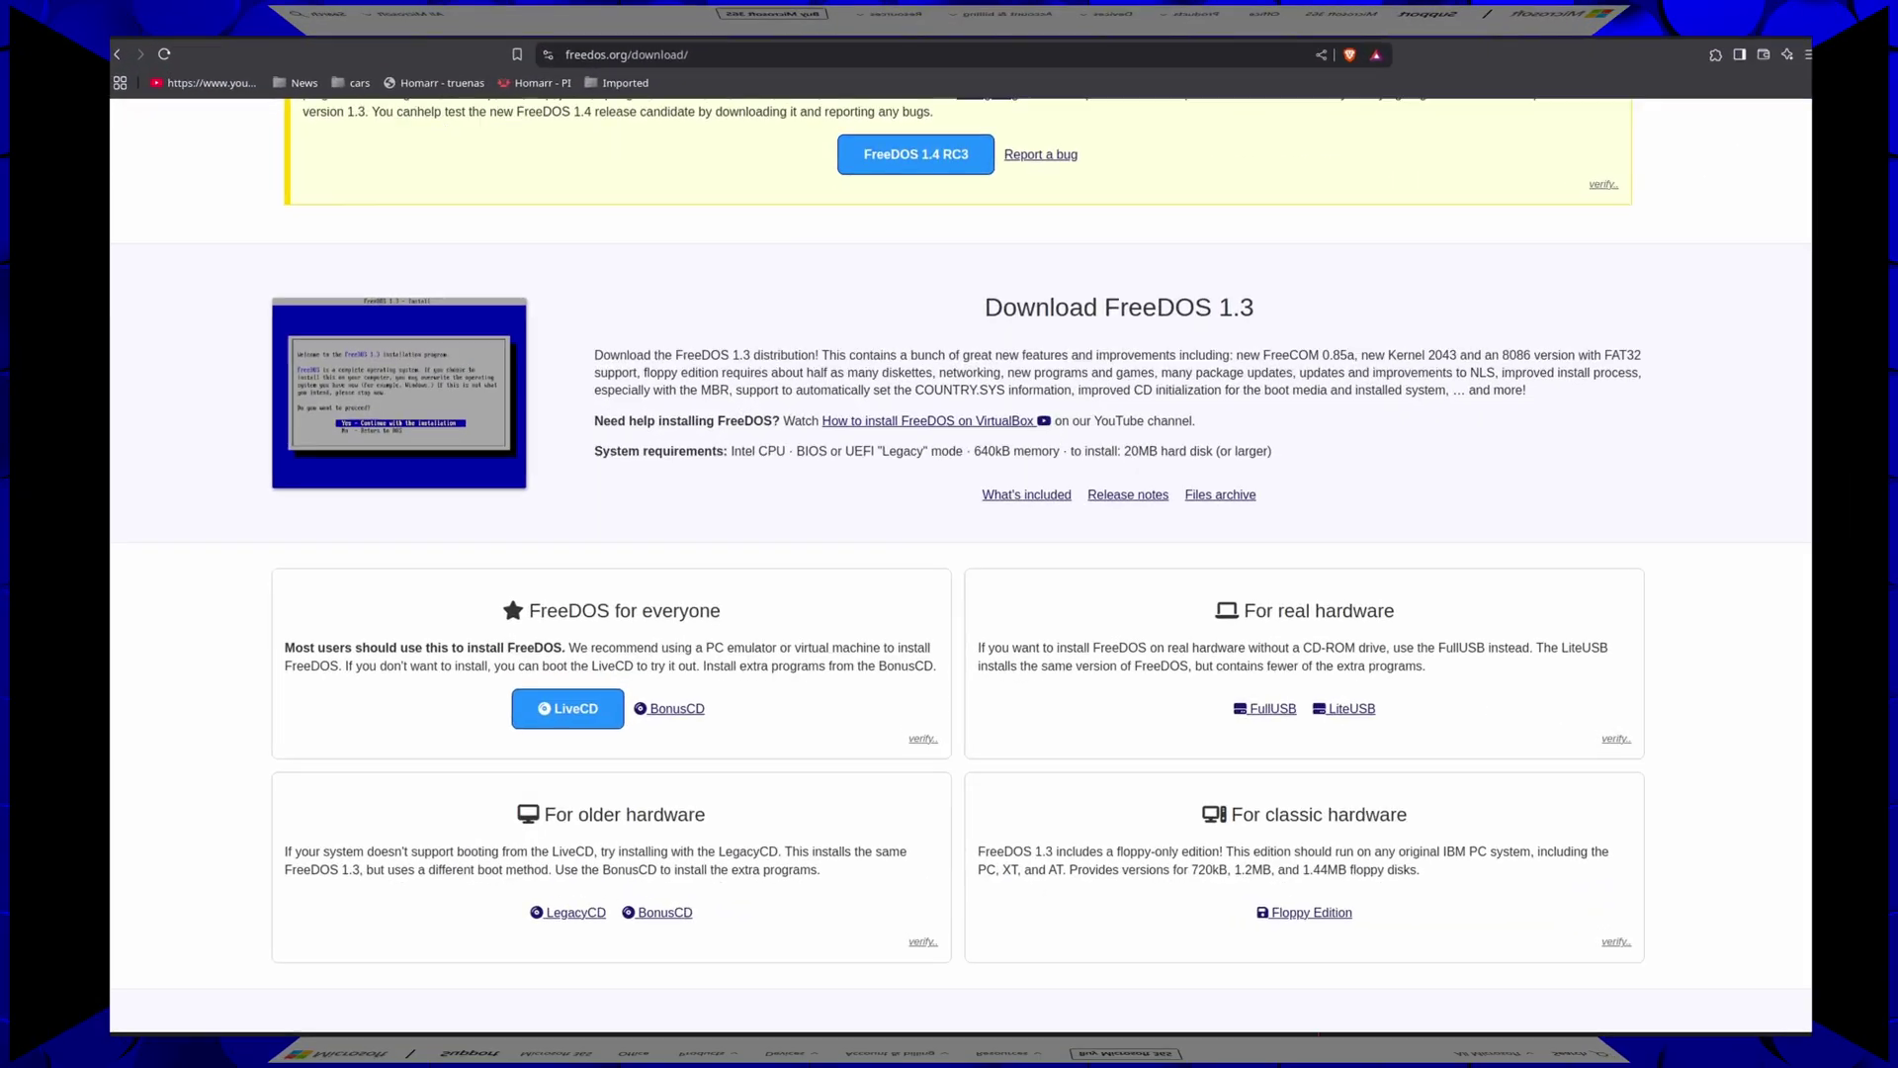
scroll(959, 563, down, 1)
scroll(1362, 505, down, 3)
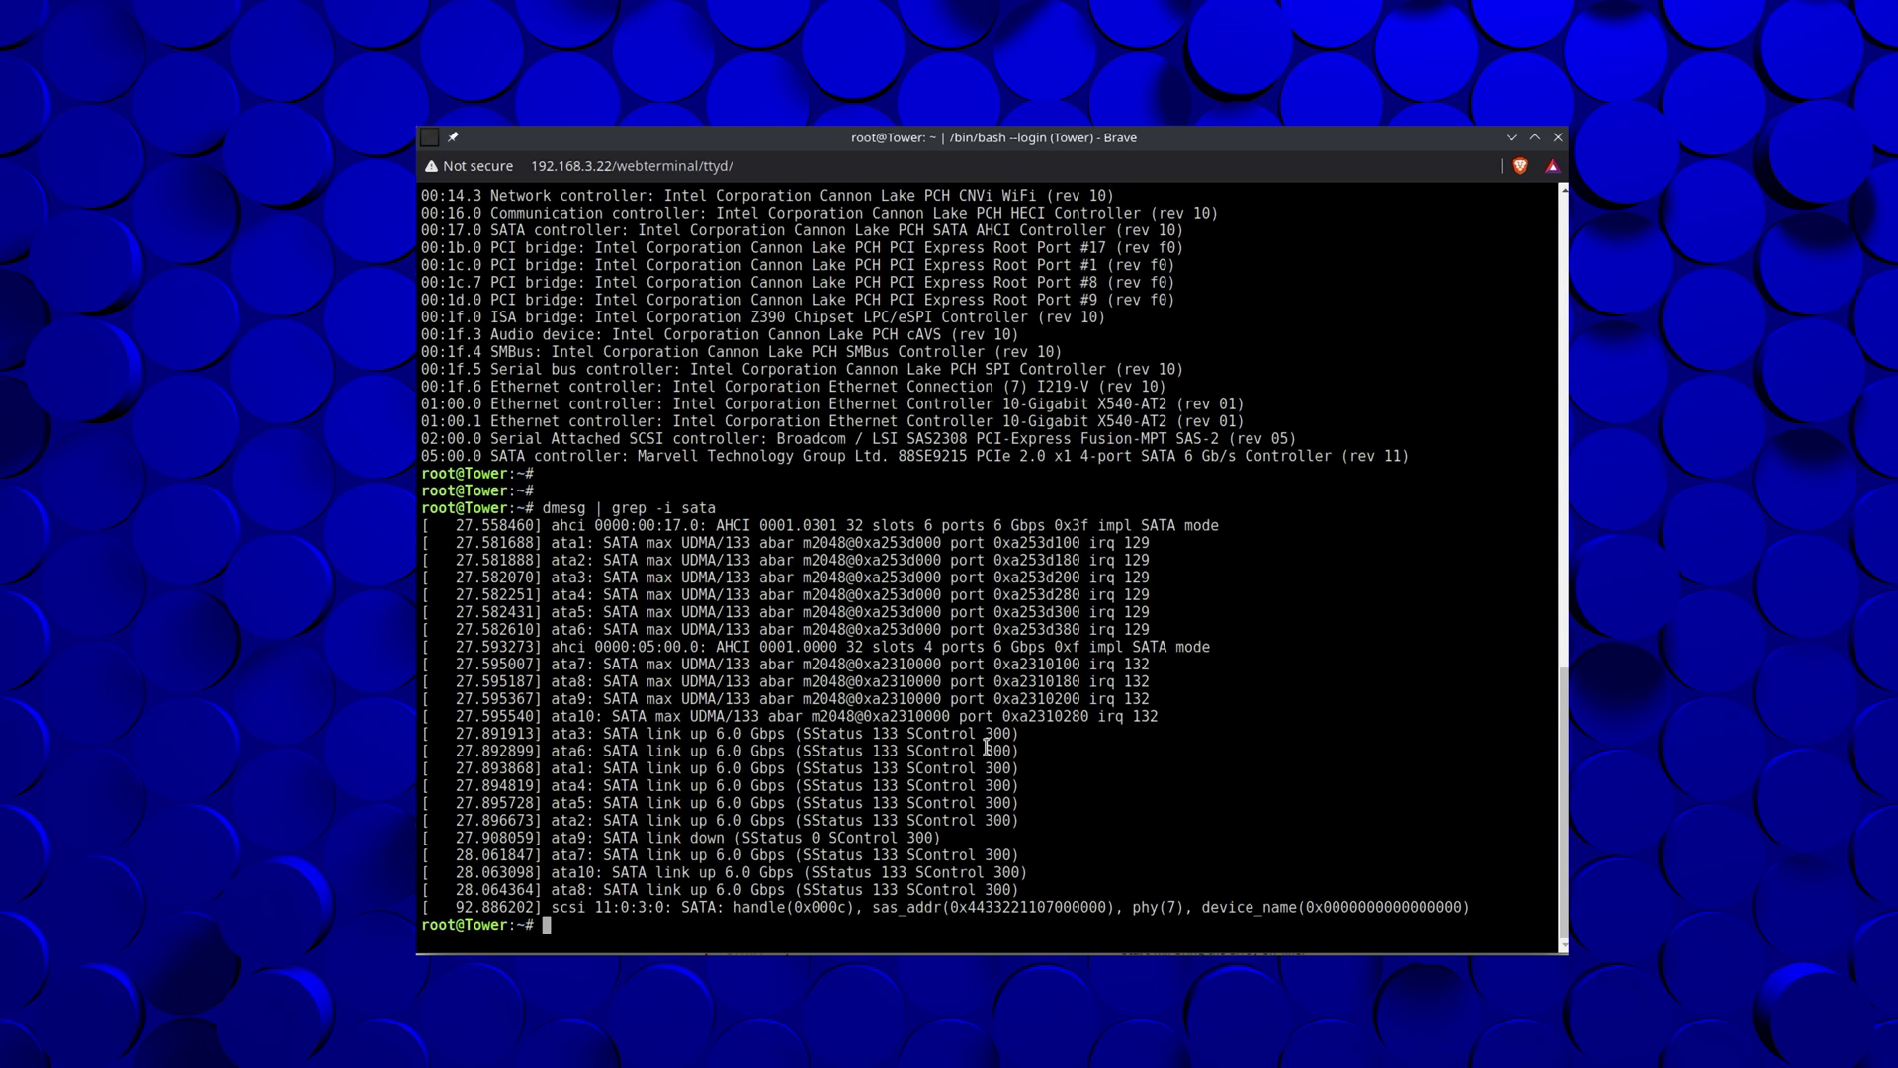
Filter the Unraid server's kernel log for SAS entries with dmesg | grep -i sas in the web terminal.
key(Up)
key(BackSpace)
key(BackSpace)
text(s)
key(Return)
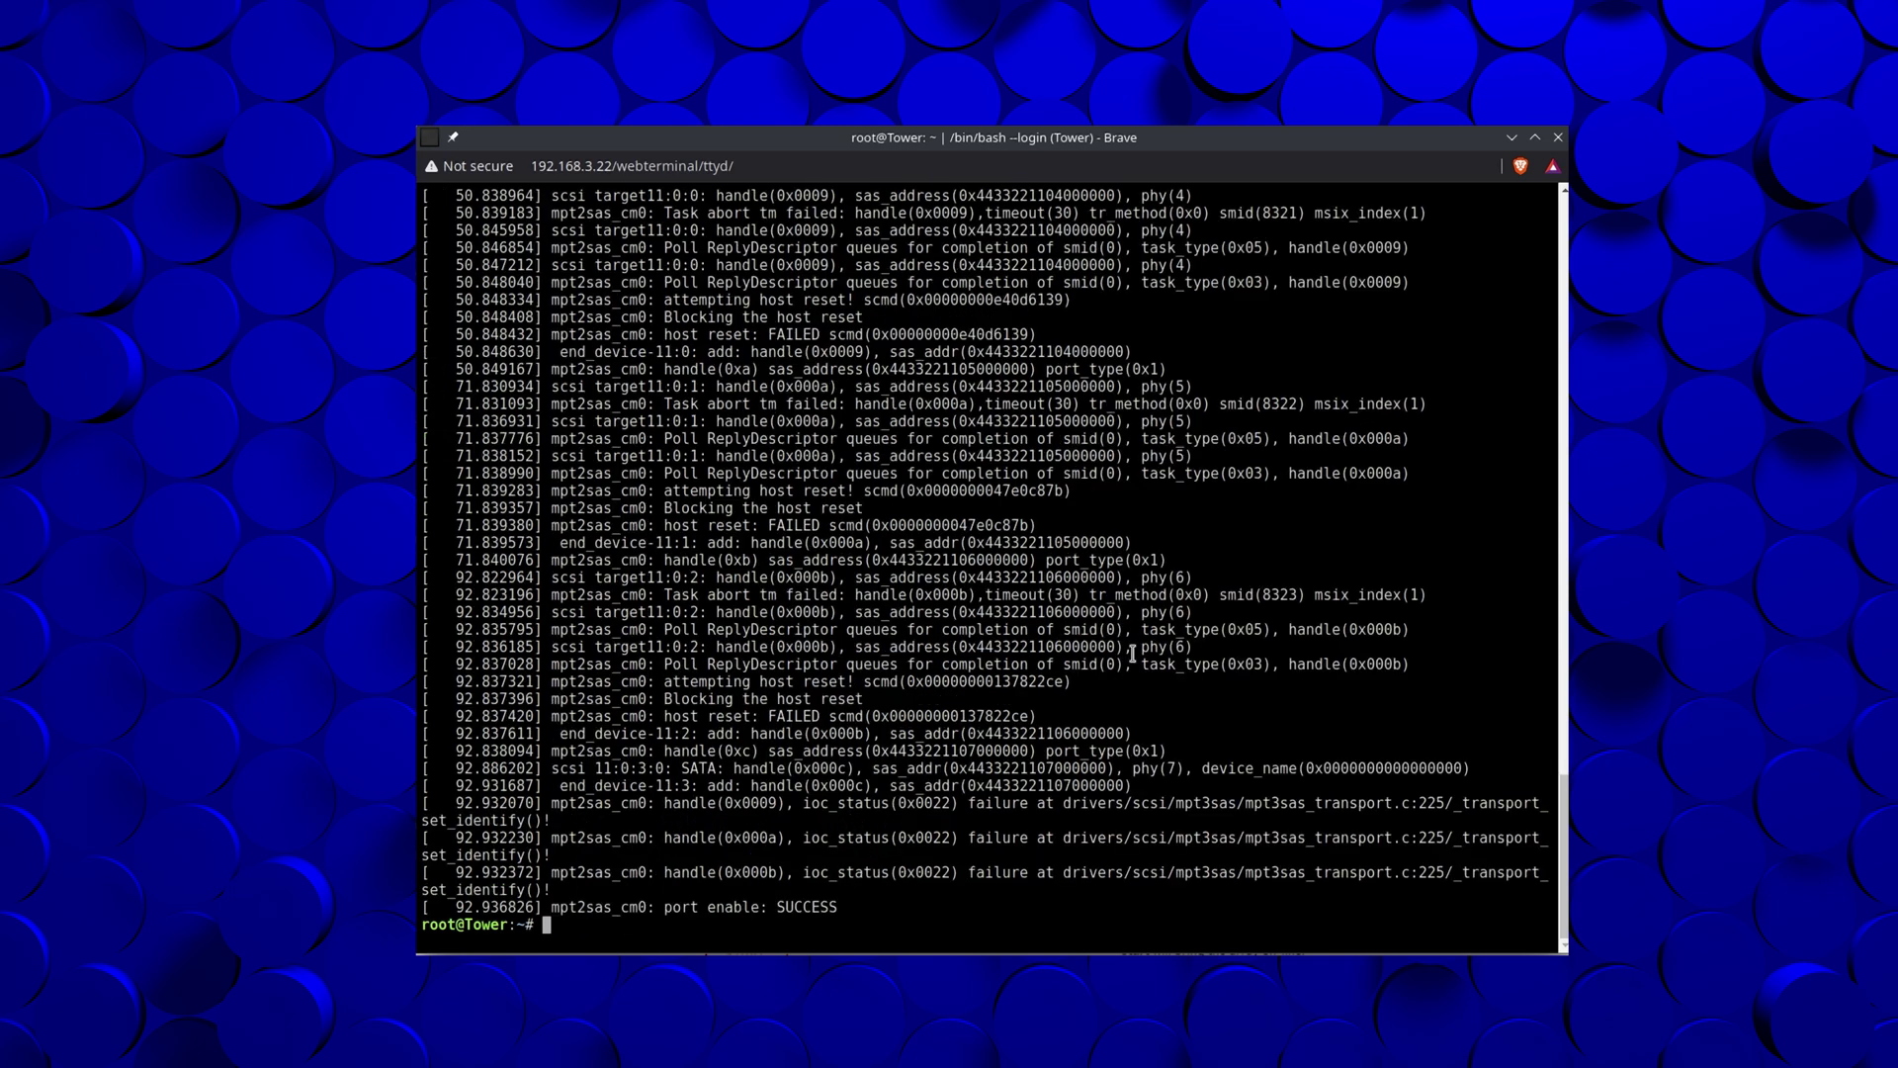
Read the SAS log output from its beginning, highlight the controller's Protocol and Capabilities entry, and continue through the port and device entries.
scroll(1143, 776, up, 3)
scroll(1143, 776, up, 8)
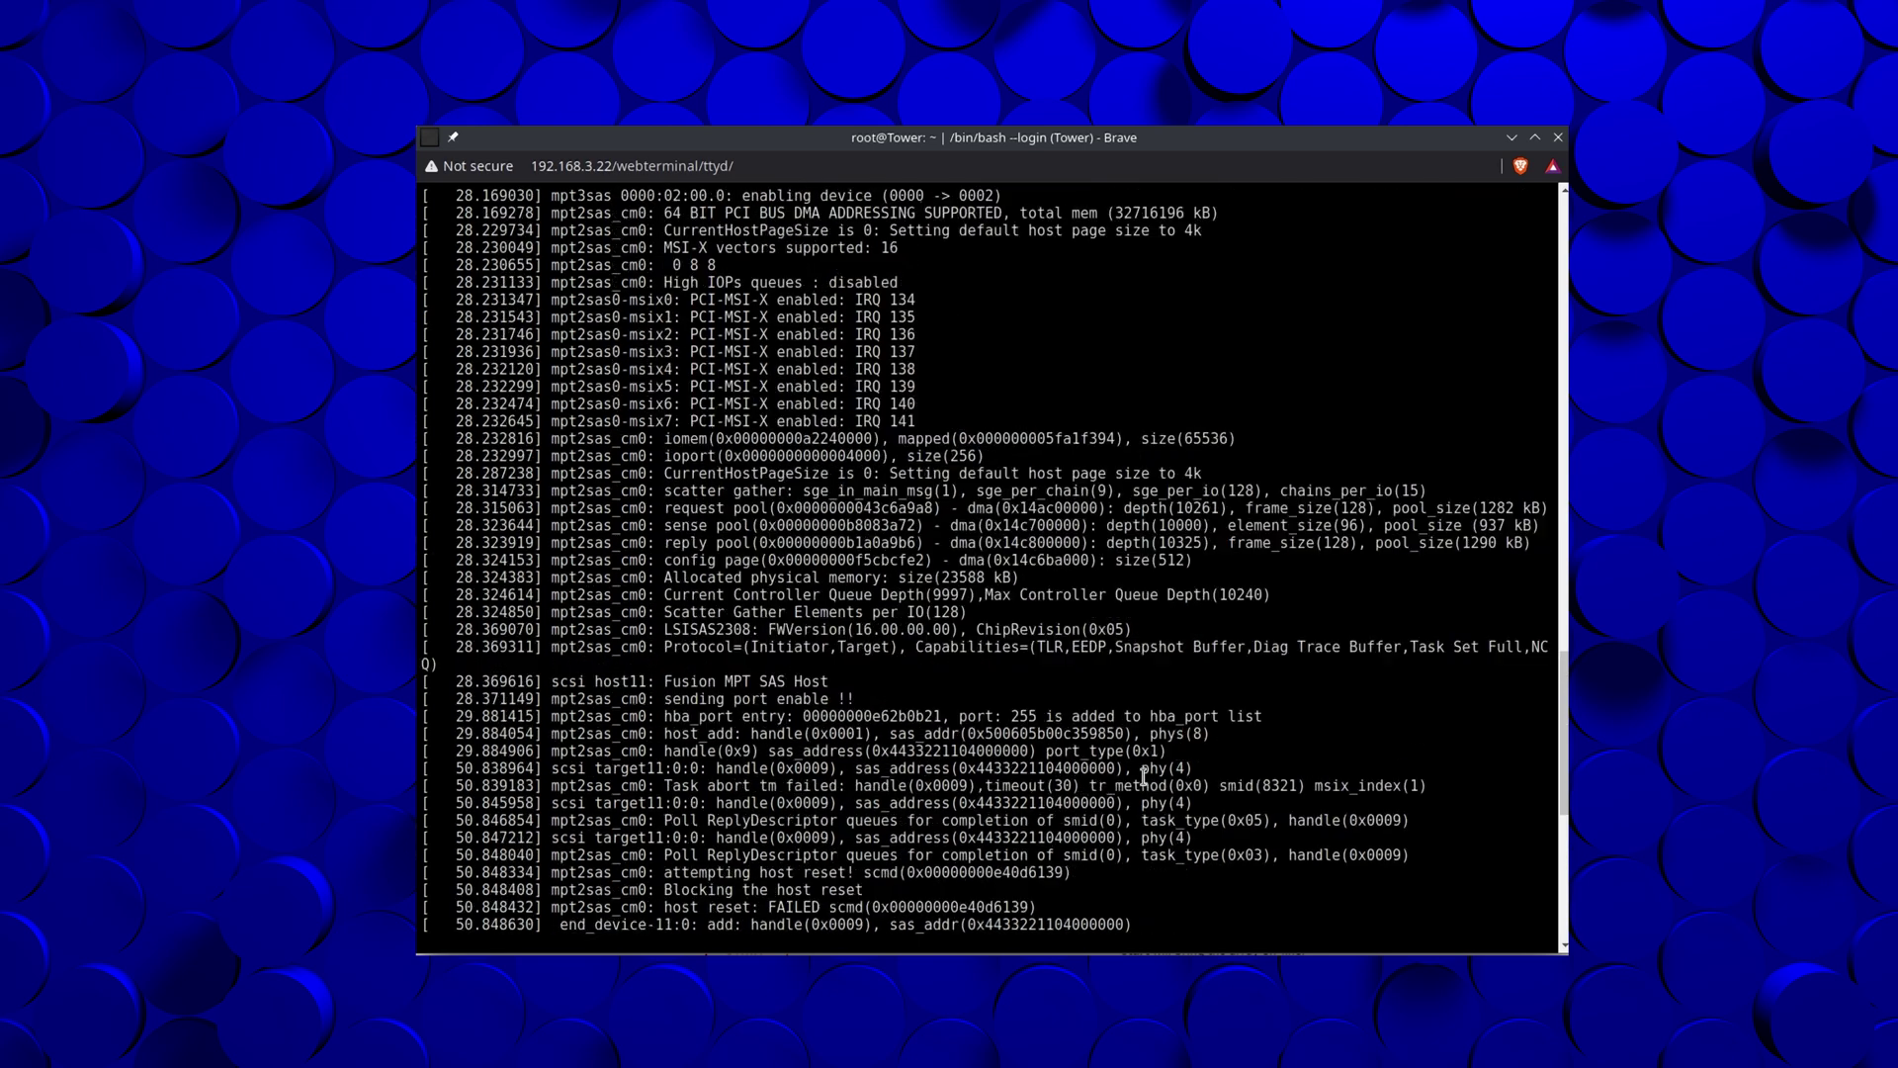
scroll(1143, 776, down, 2)
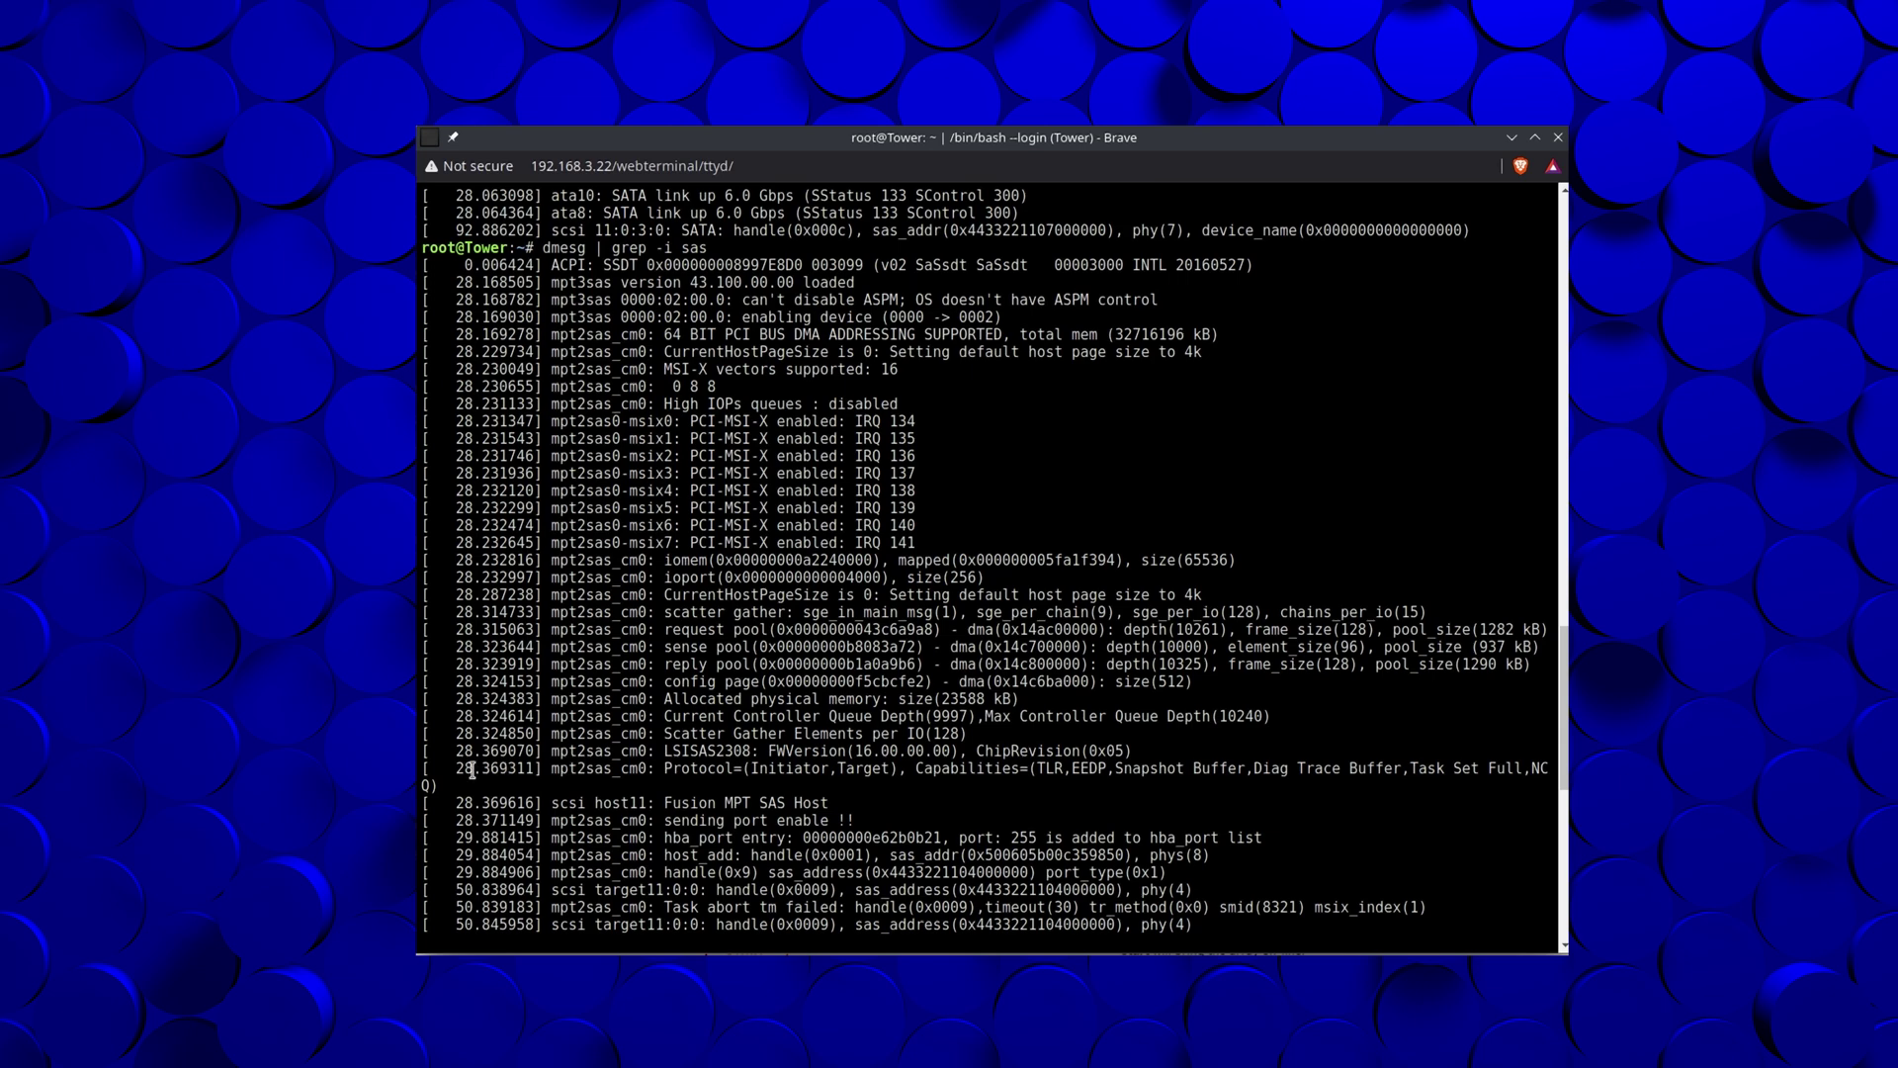
drag(438, 760, 1325, 790)
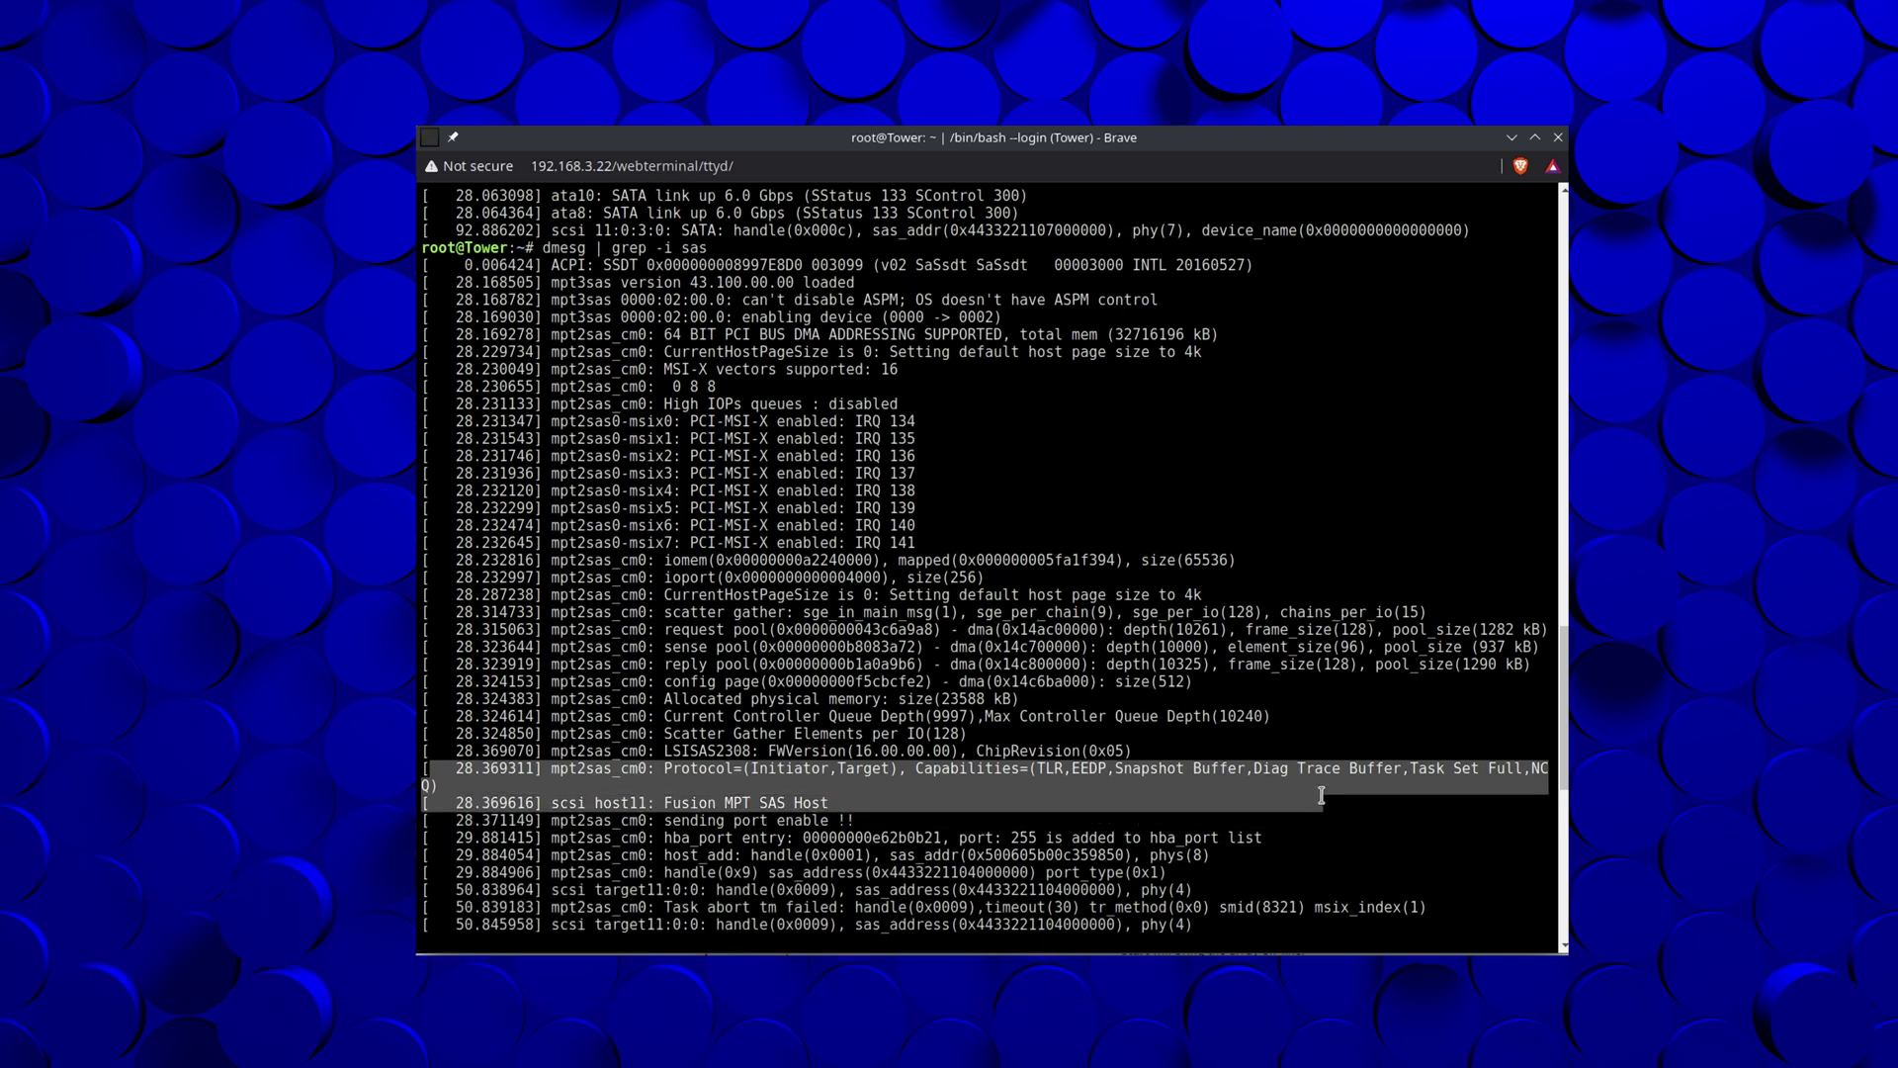
scroll(1320, 788, down, 9)
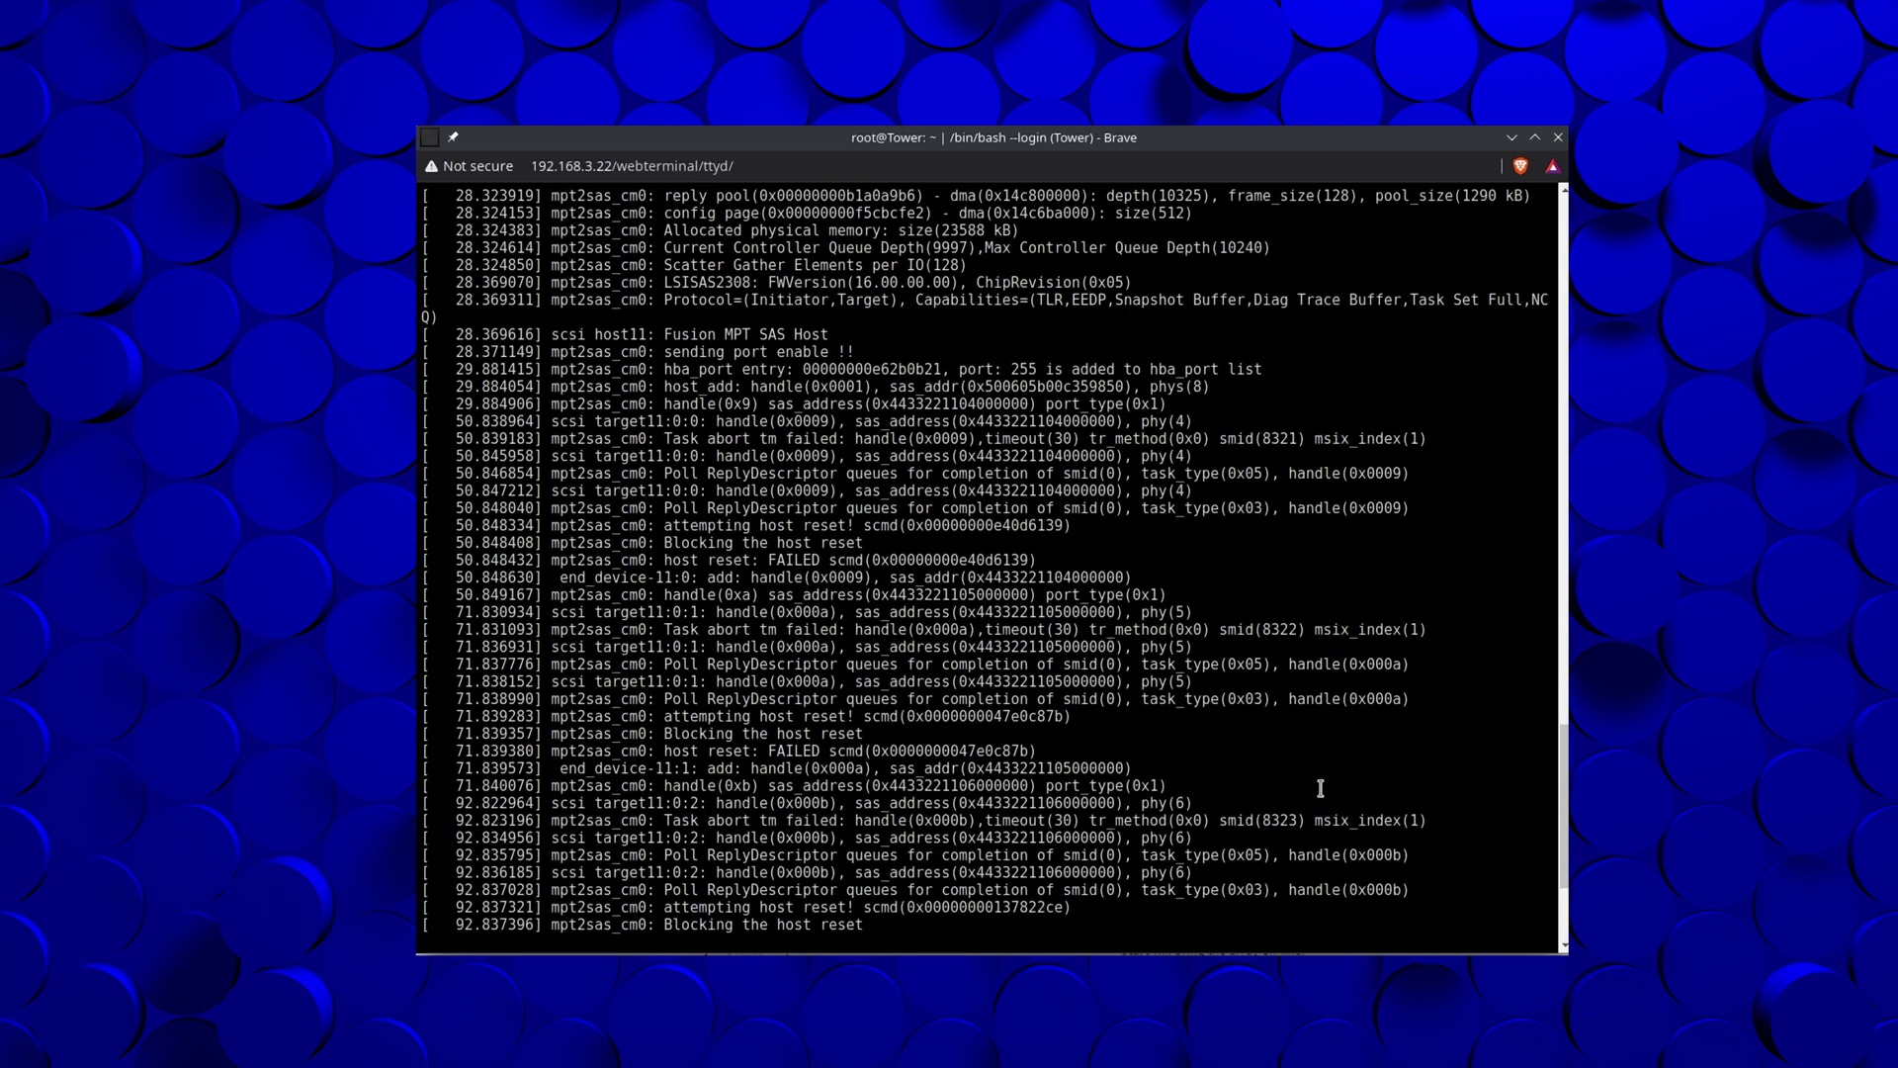
scroll(1319, 788, down, 5)
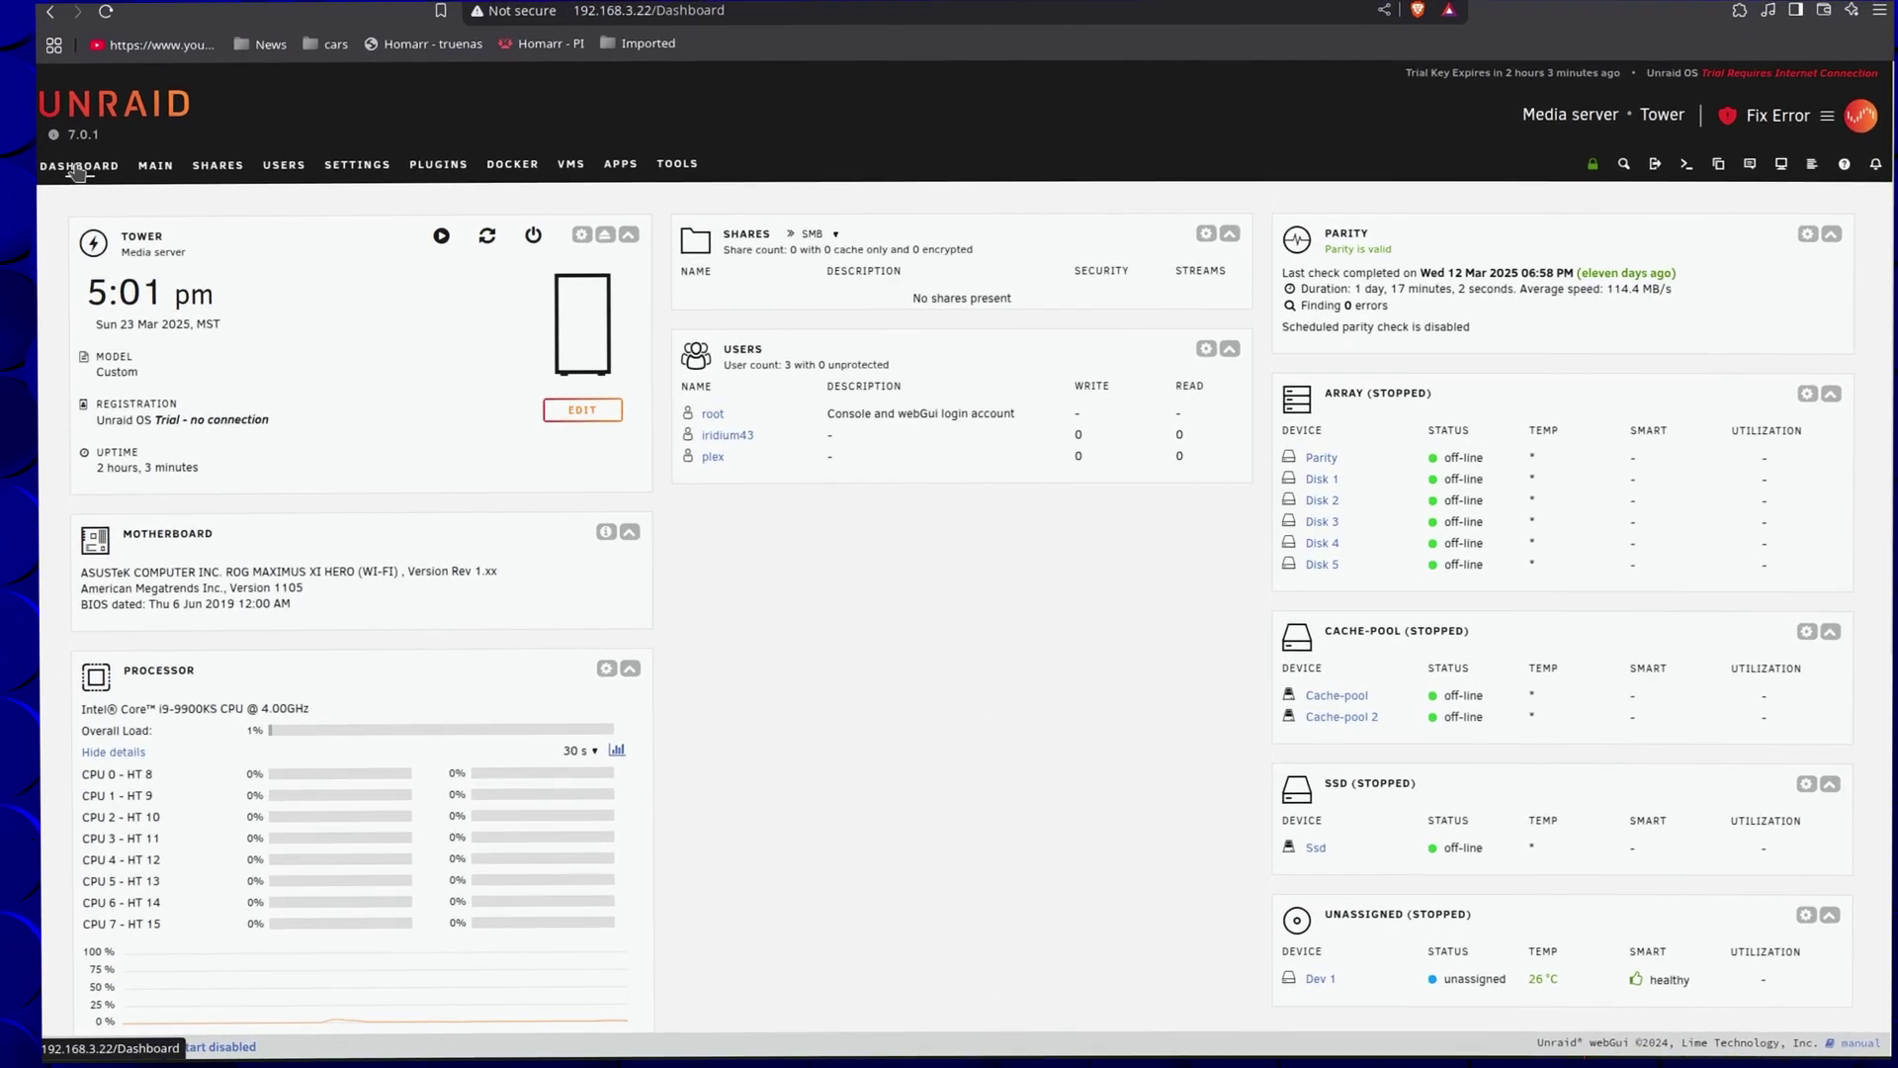
Look over the Unraid dashboard, including its hardware and drive status sections.
scroll(527, 641, down, 4)
scroll(527, 641, down, 3)
scroll(530, 650, up, 8)
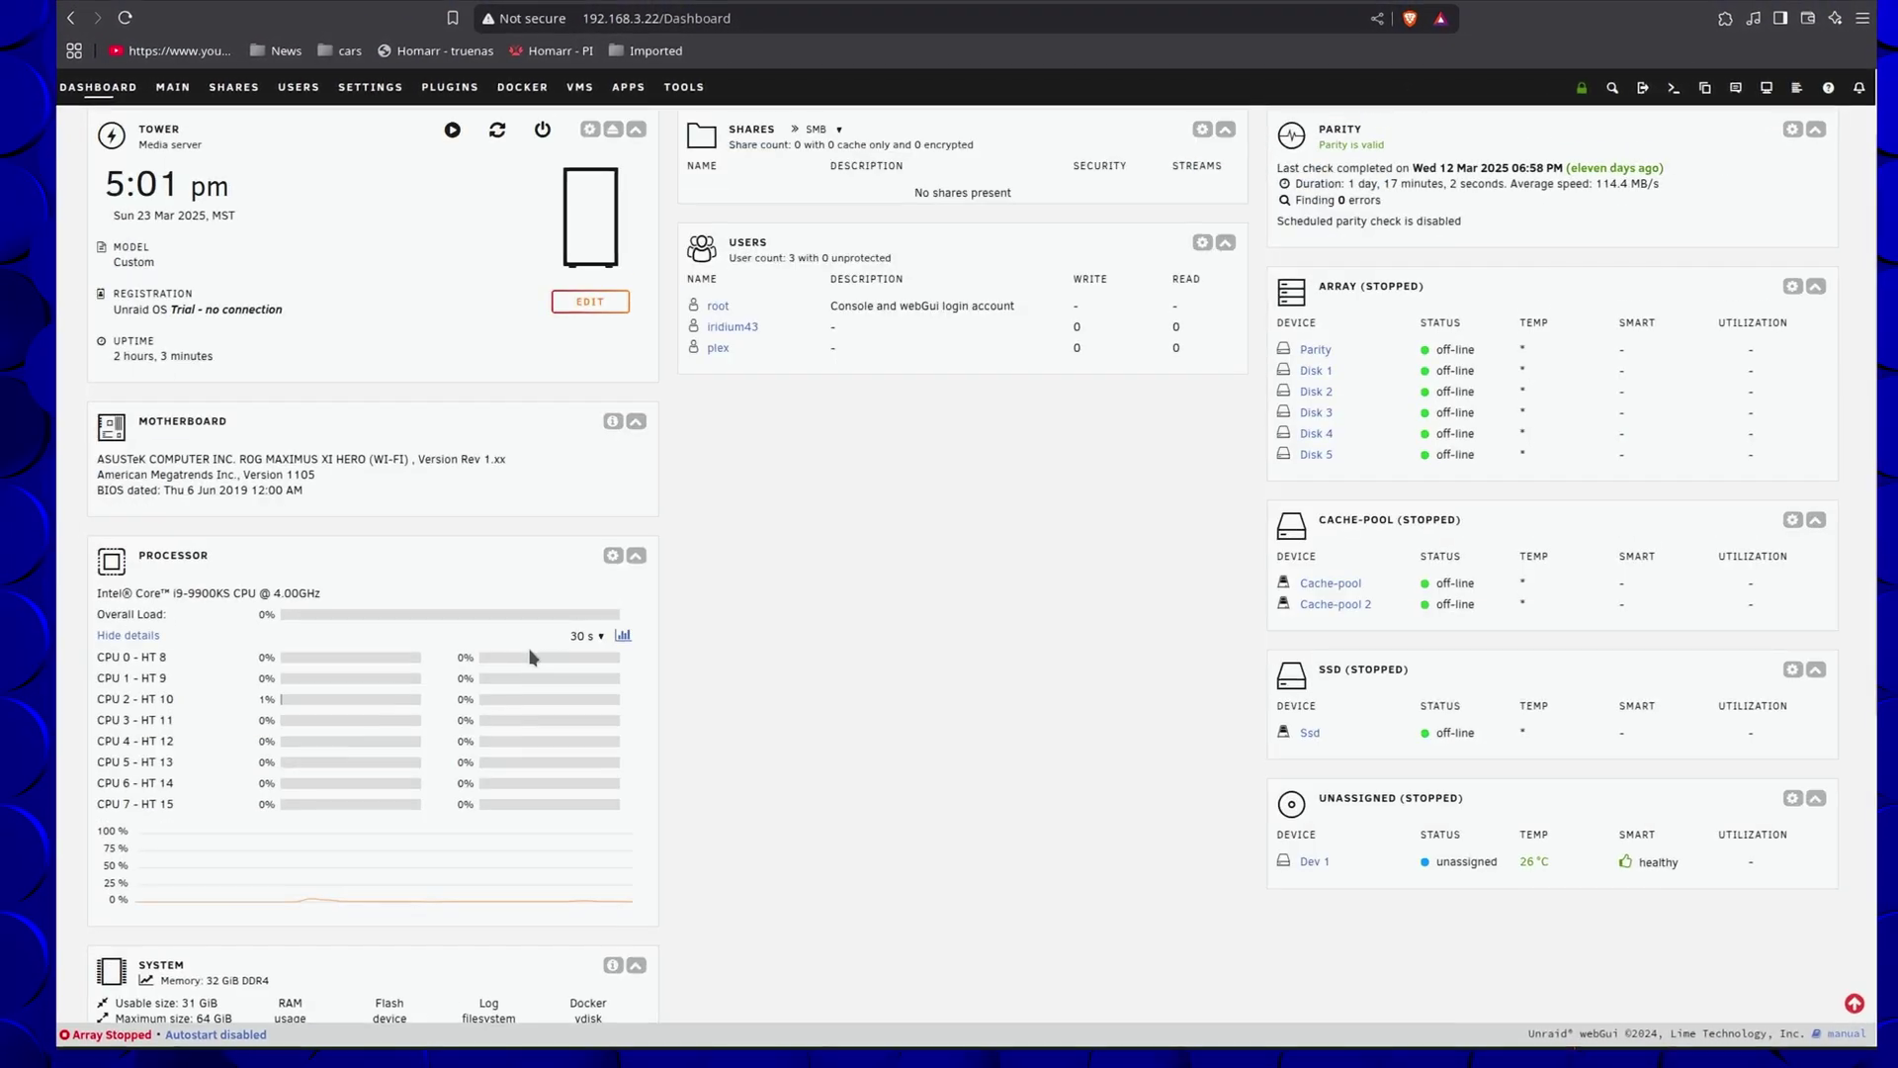
Open Unraid's Main page and examine the array, pool, boot and unassigned devices.
click(180, 172)
scroll(792, 674, down, 10)
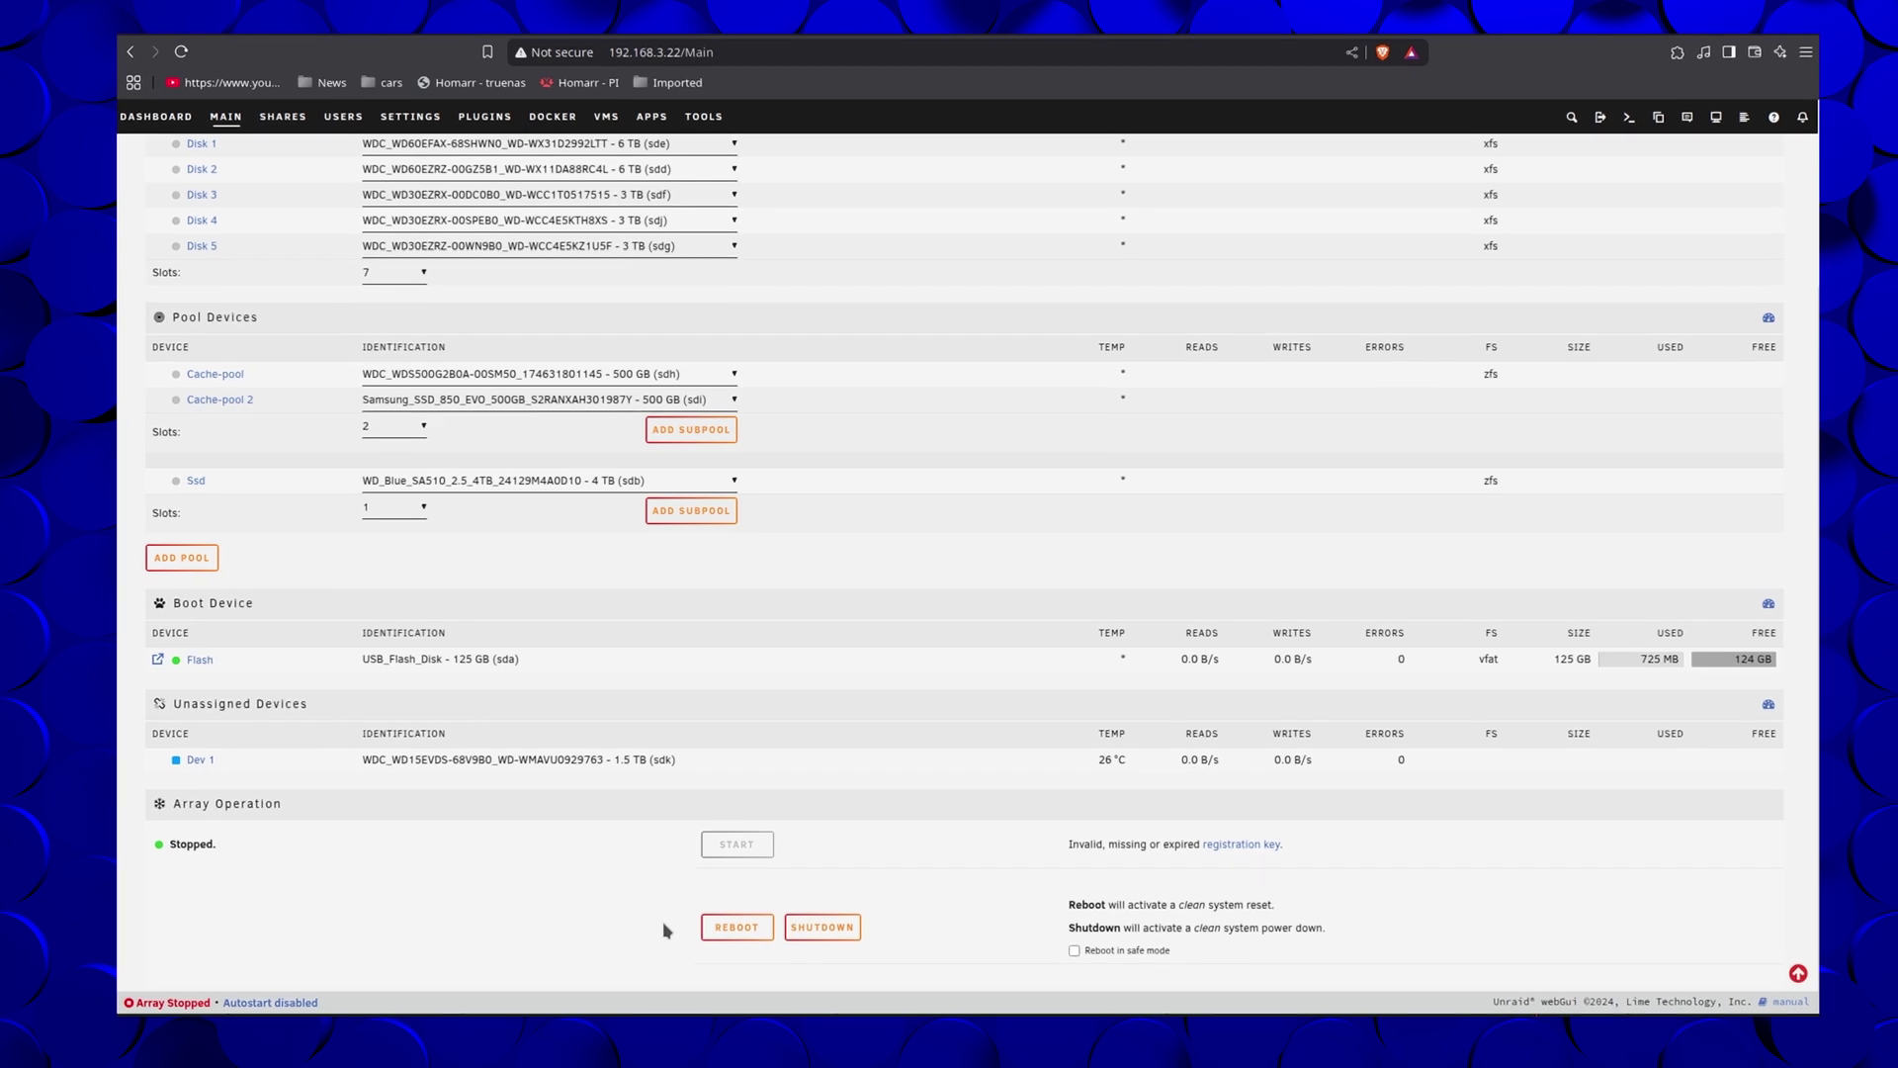
scroll(670, 920, up, 5)
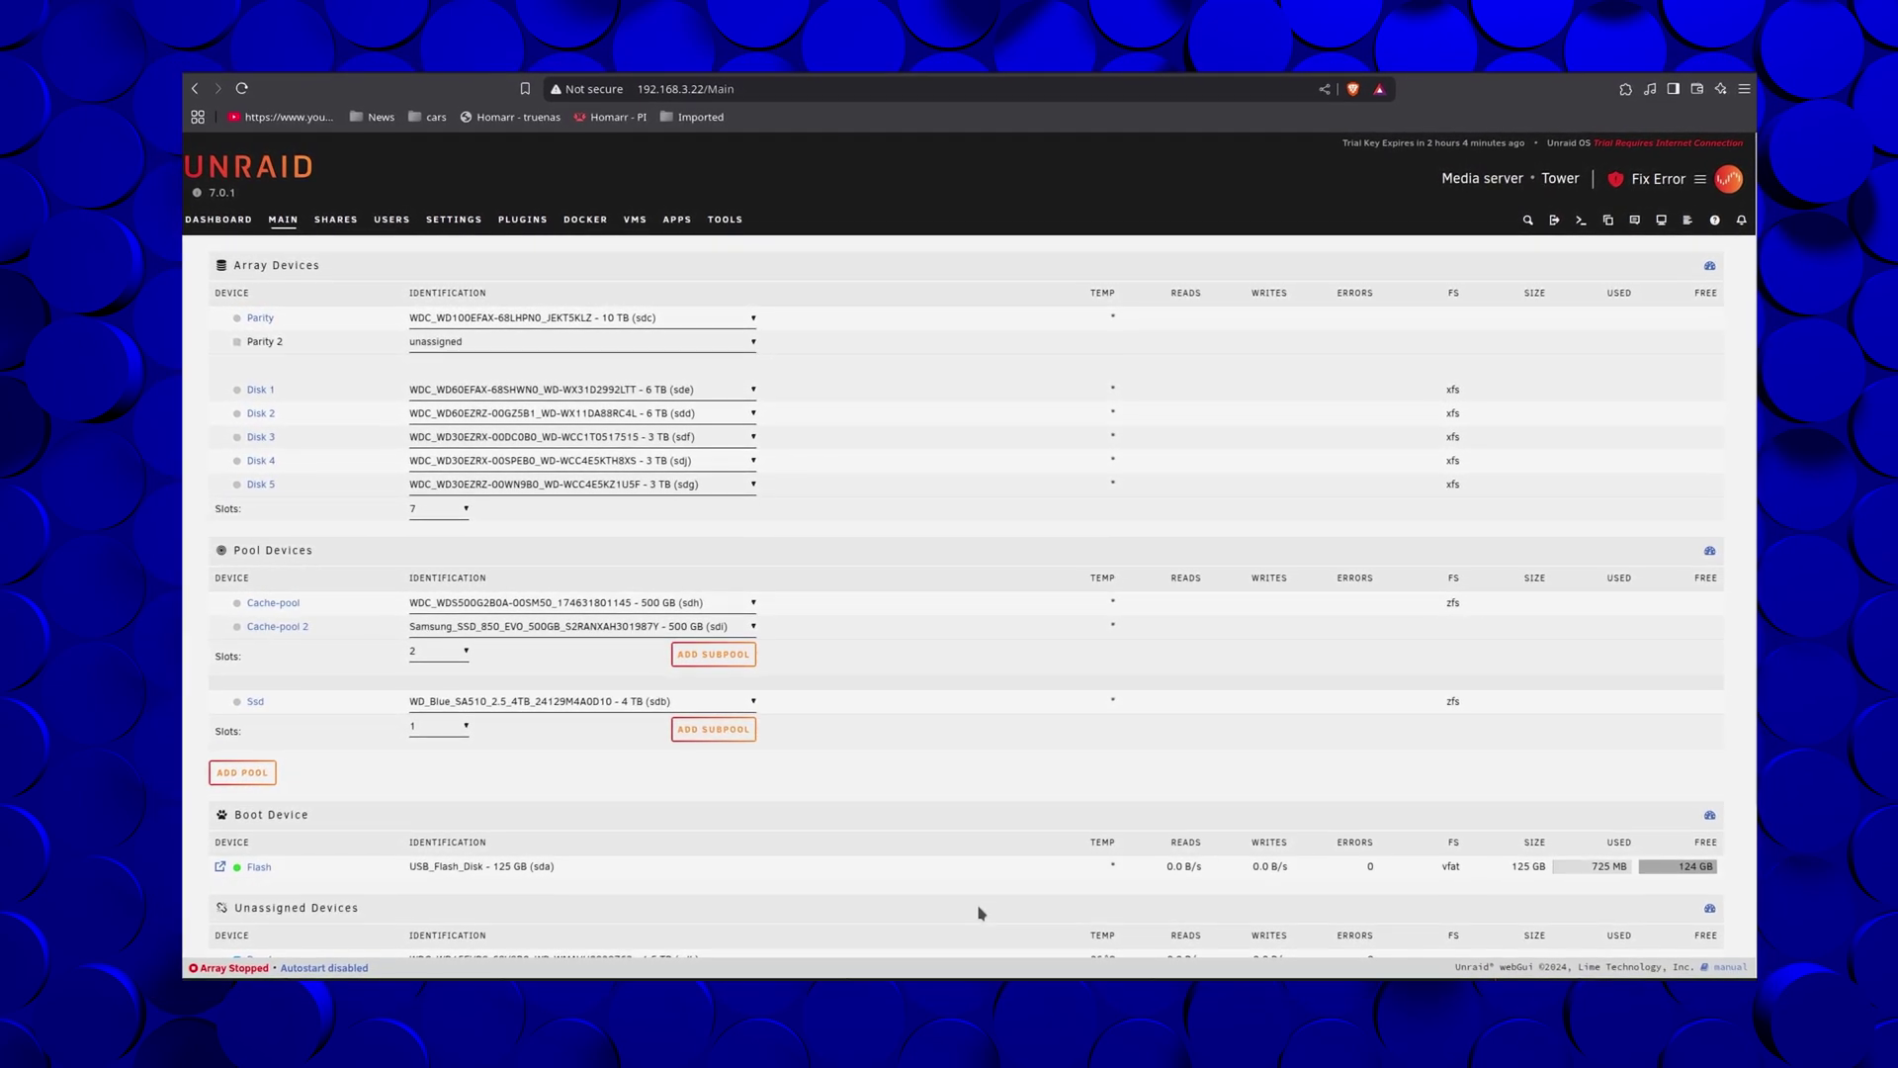
scroll(979, 910, down, 3)
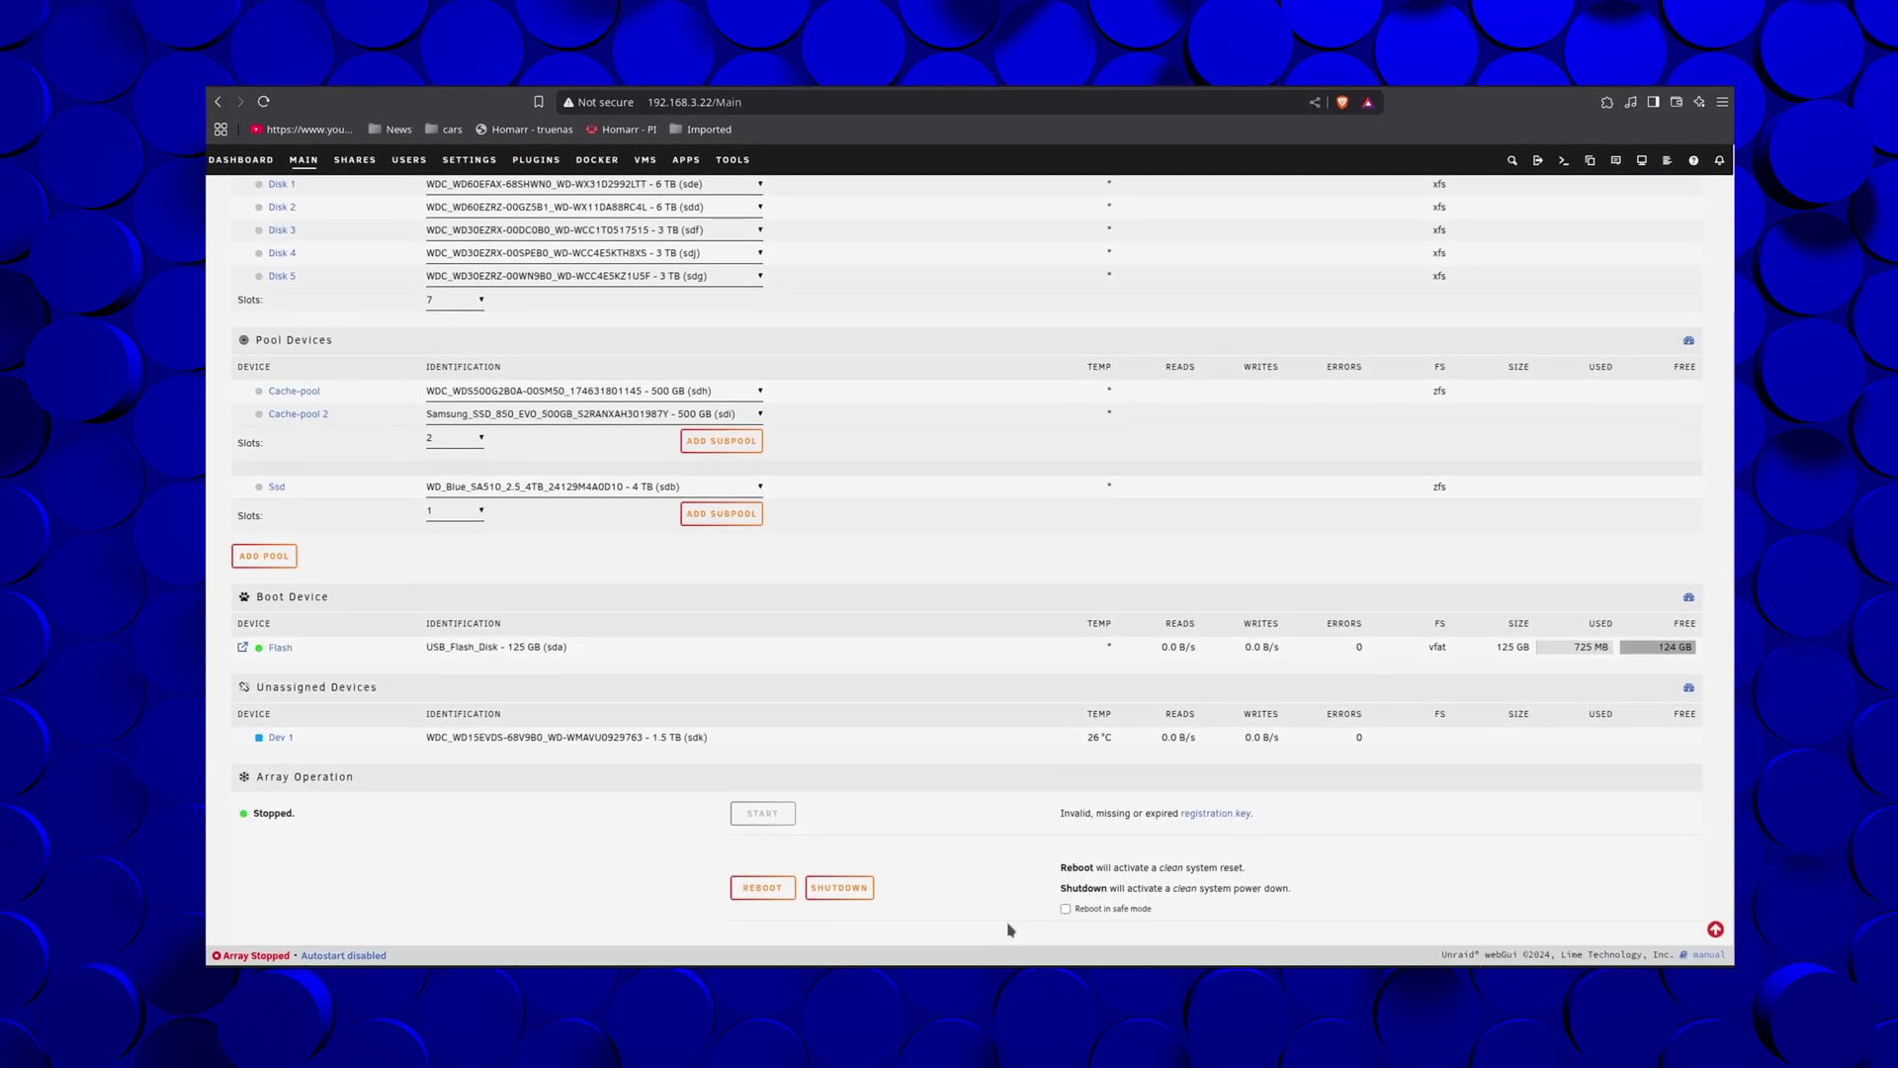
scroll(1028, 845, up, 5)
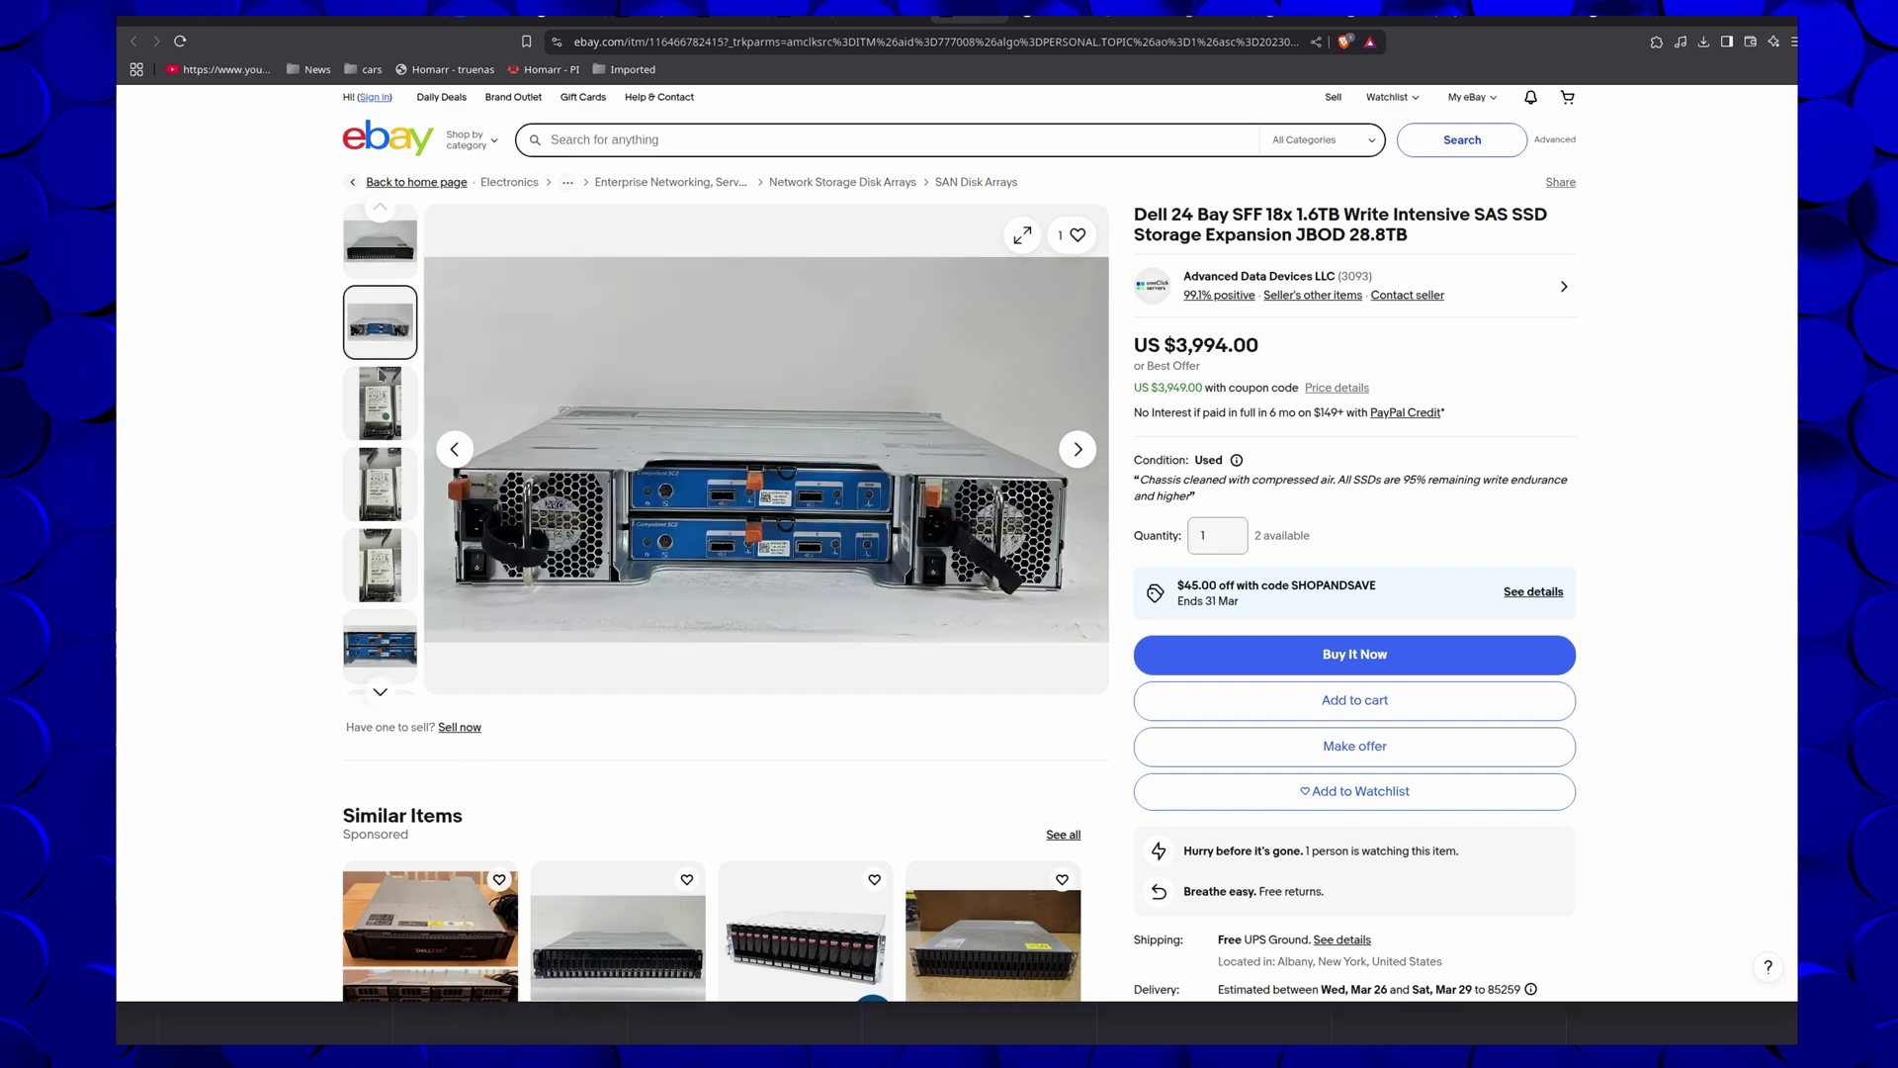
Browse the photos of the Dell 24 Bay SFF 18x 1.6TB JBOD listing on eBay through to the rear controller close-up.
key(Right)
key(Right)
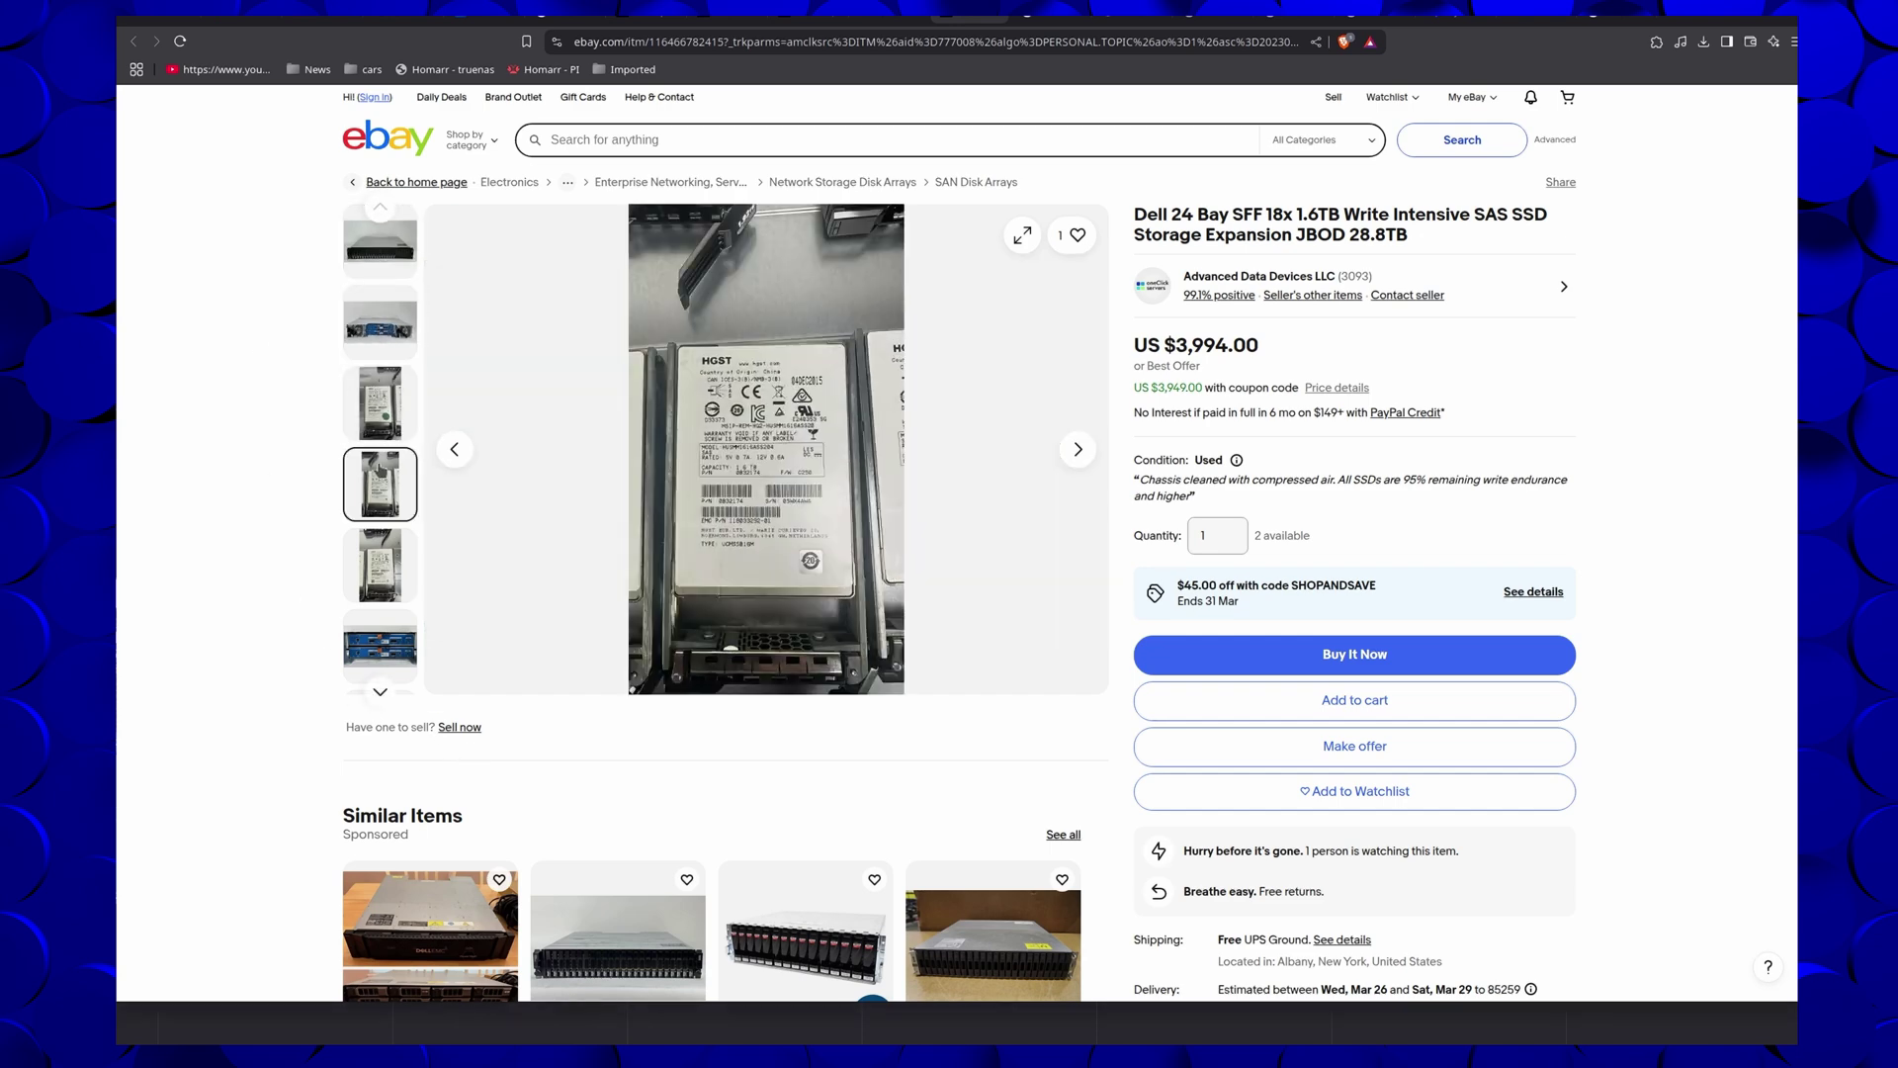
key(Right)
key(Right)
key(Right)
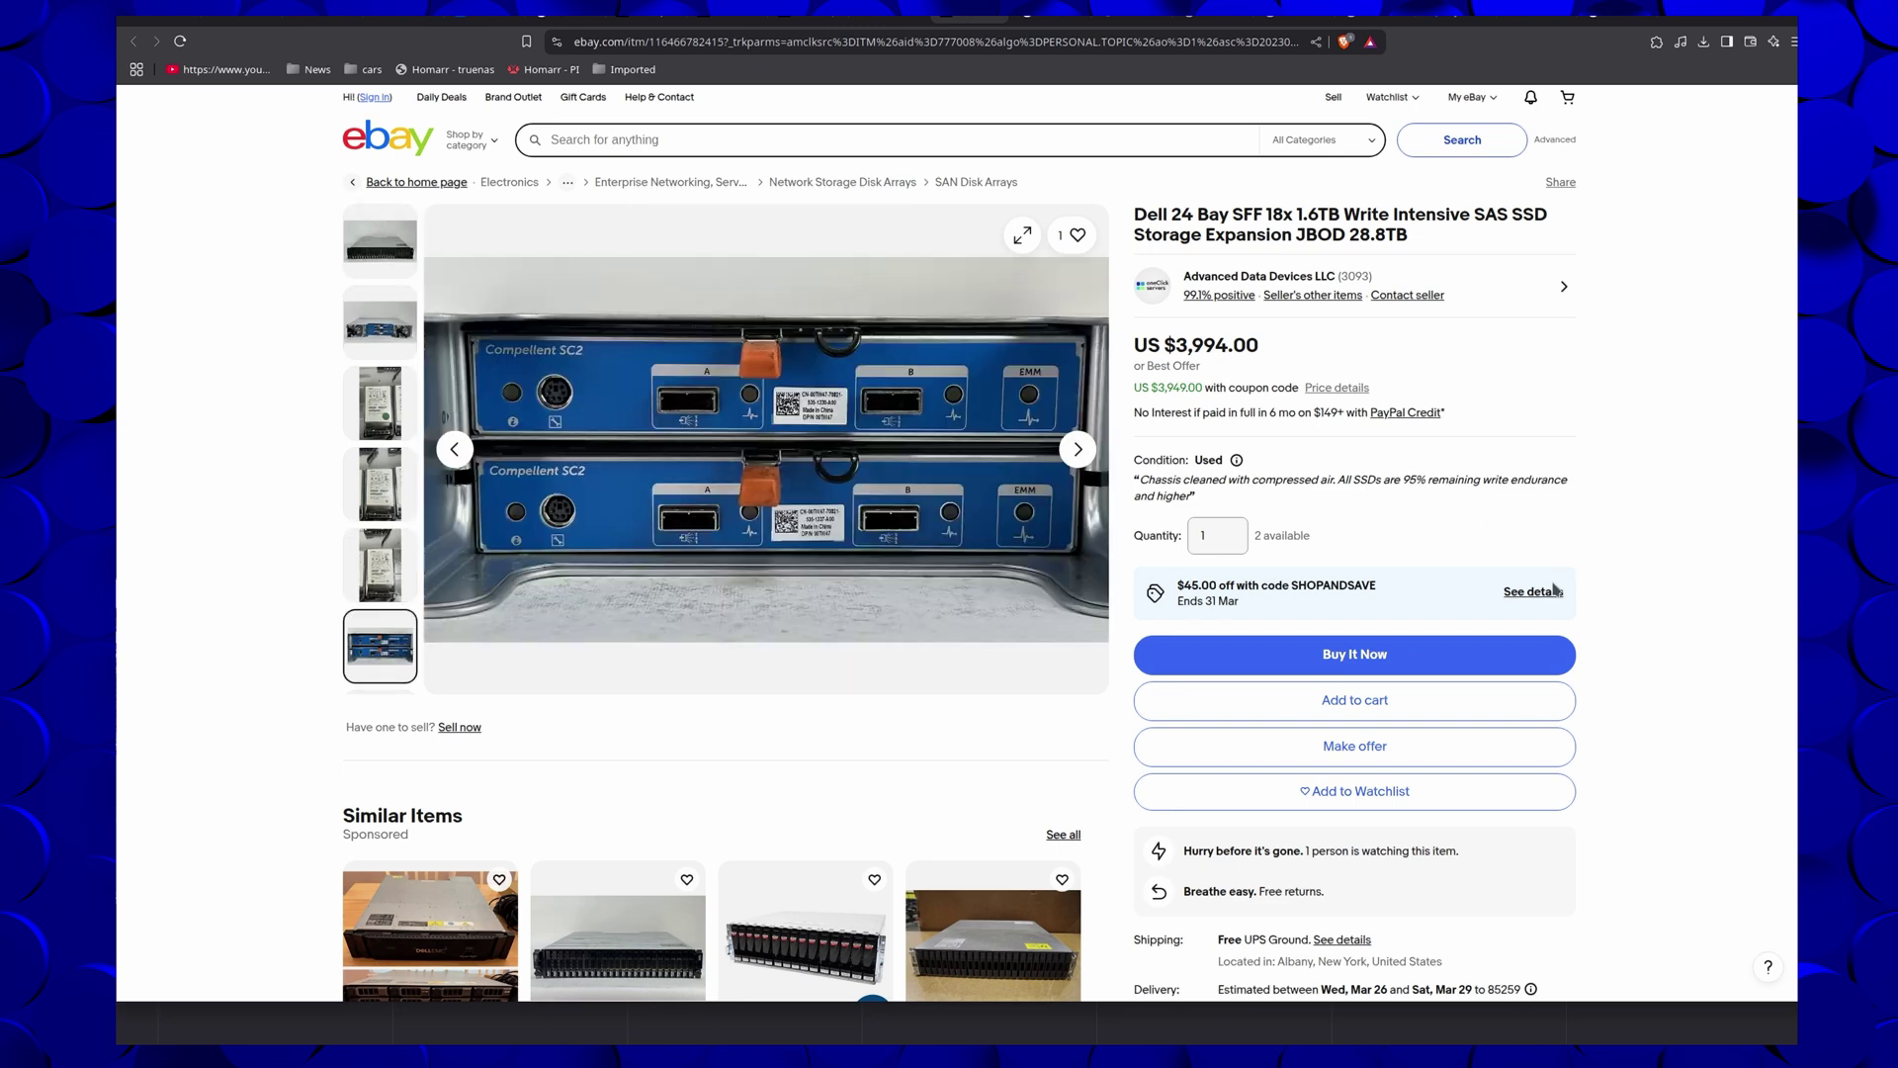
Open the similar Dell 24 Bay SFF 24x 1.6TB JBOD 38.4TB listing and look through its details and related items.
scroll(1733, 696, down, 5)
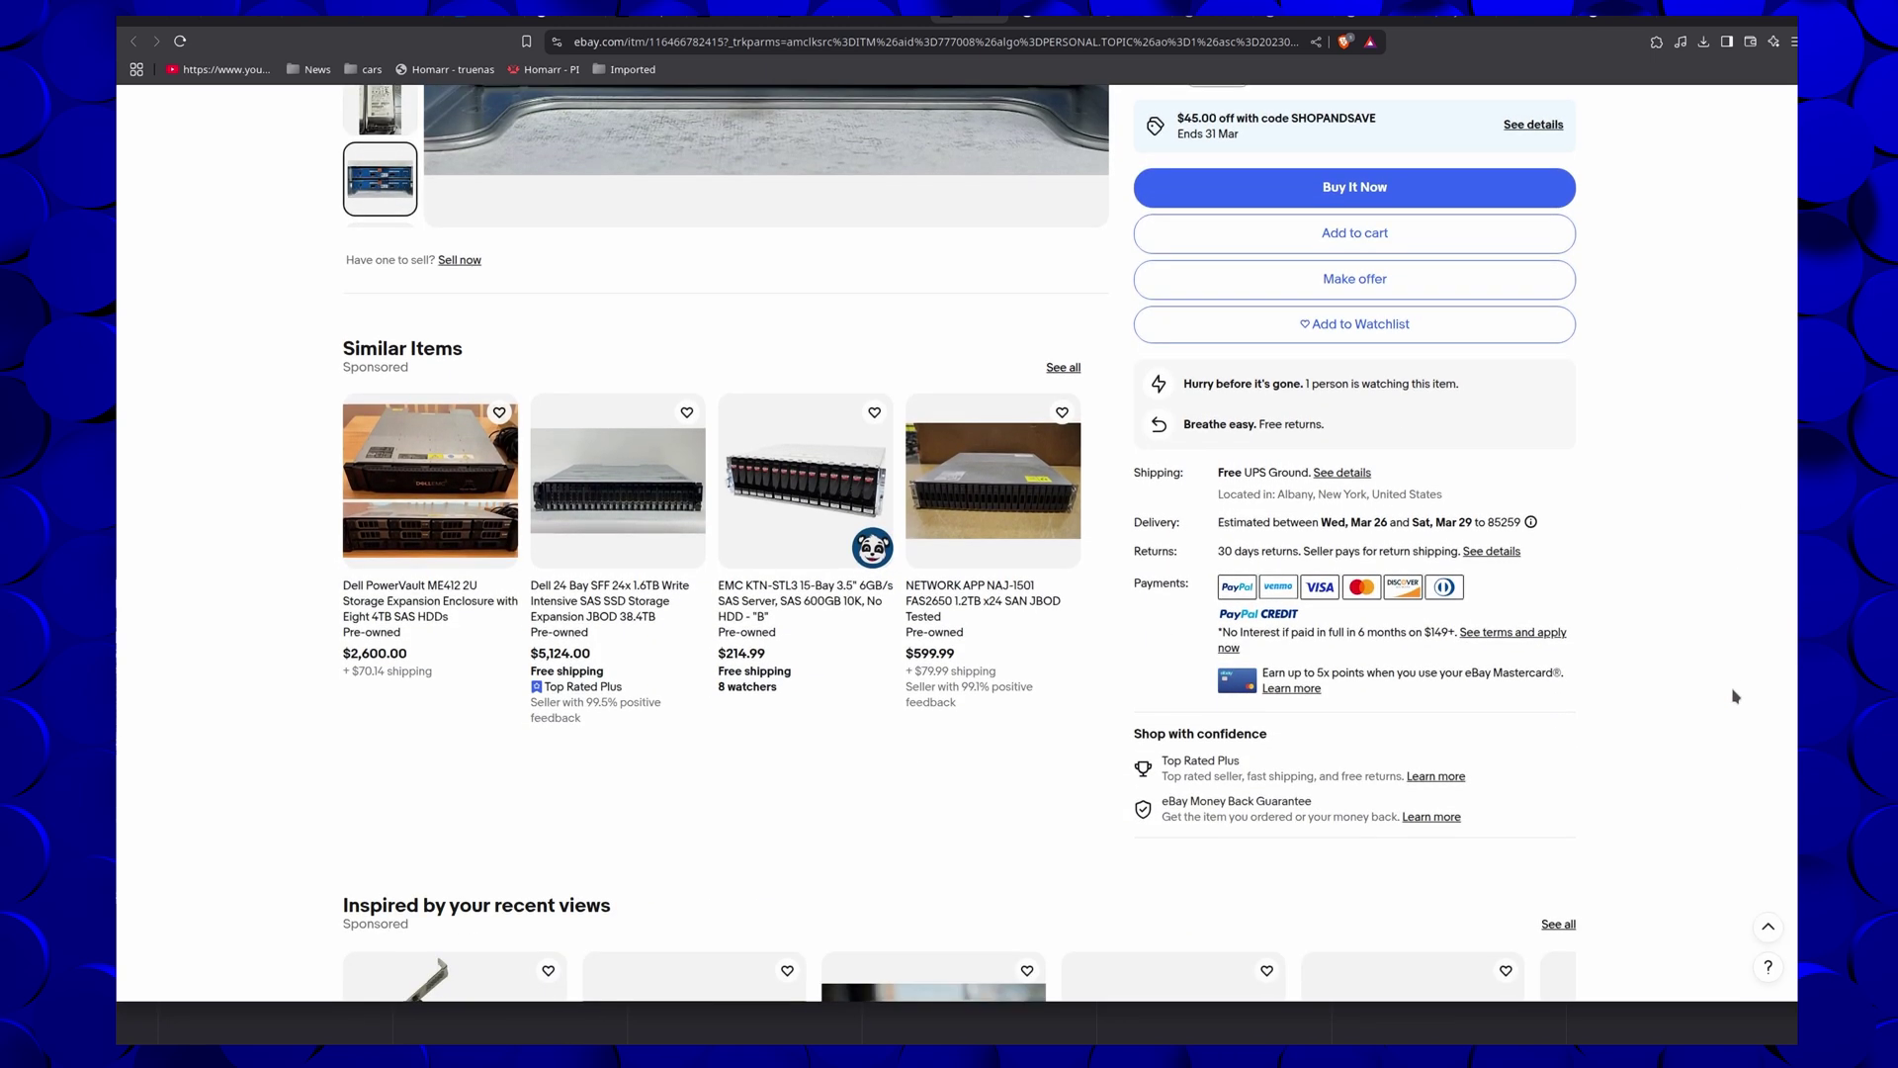
scroll(1733, 696, down, 1)
click(623, 429)
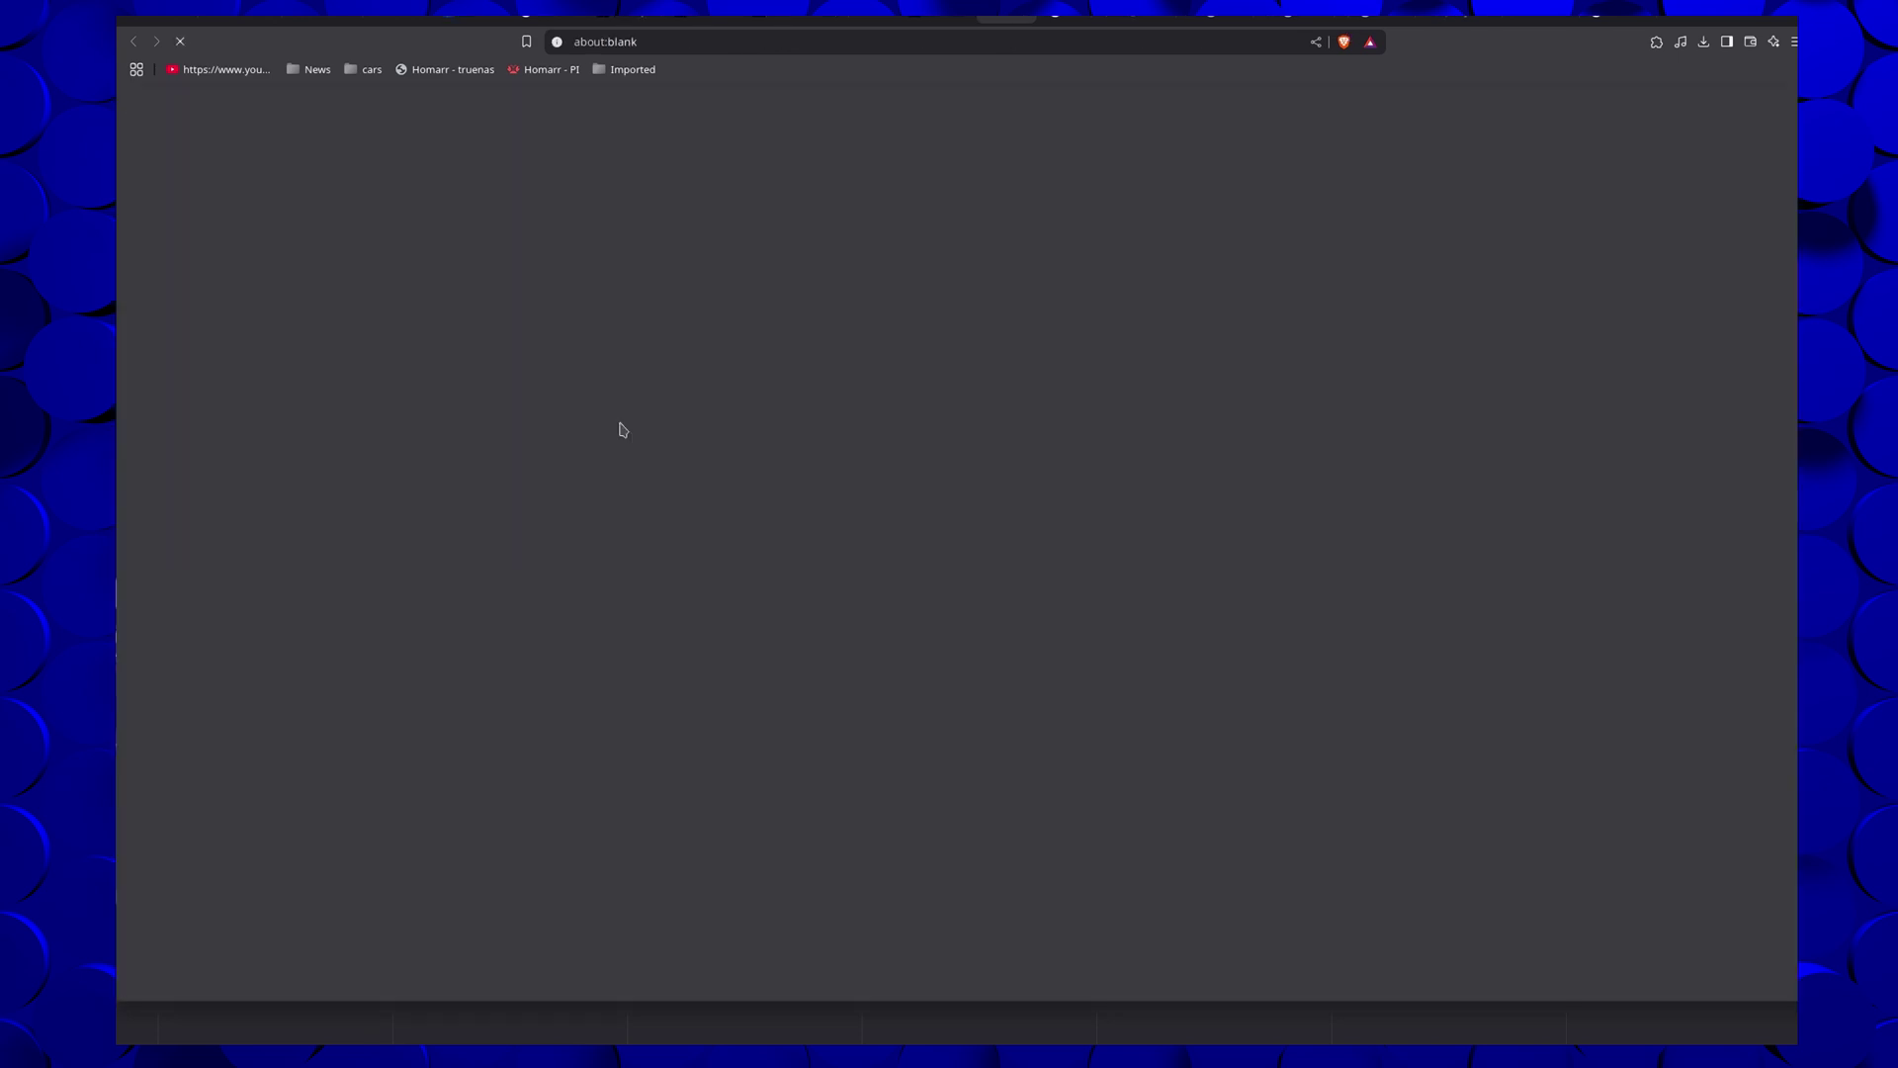
scroll(678, 680, down, 7)
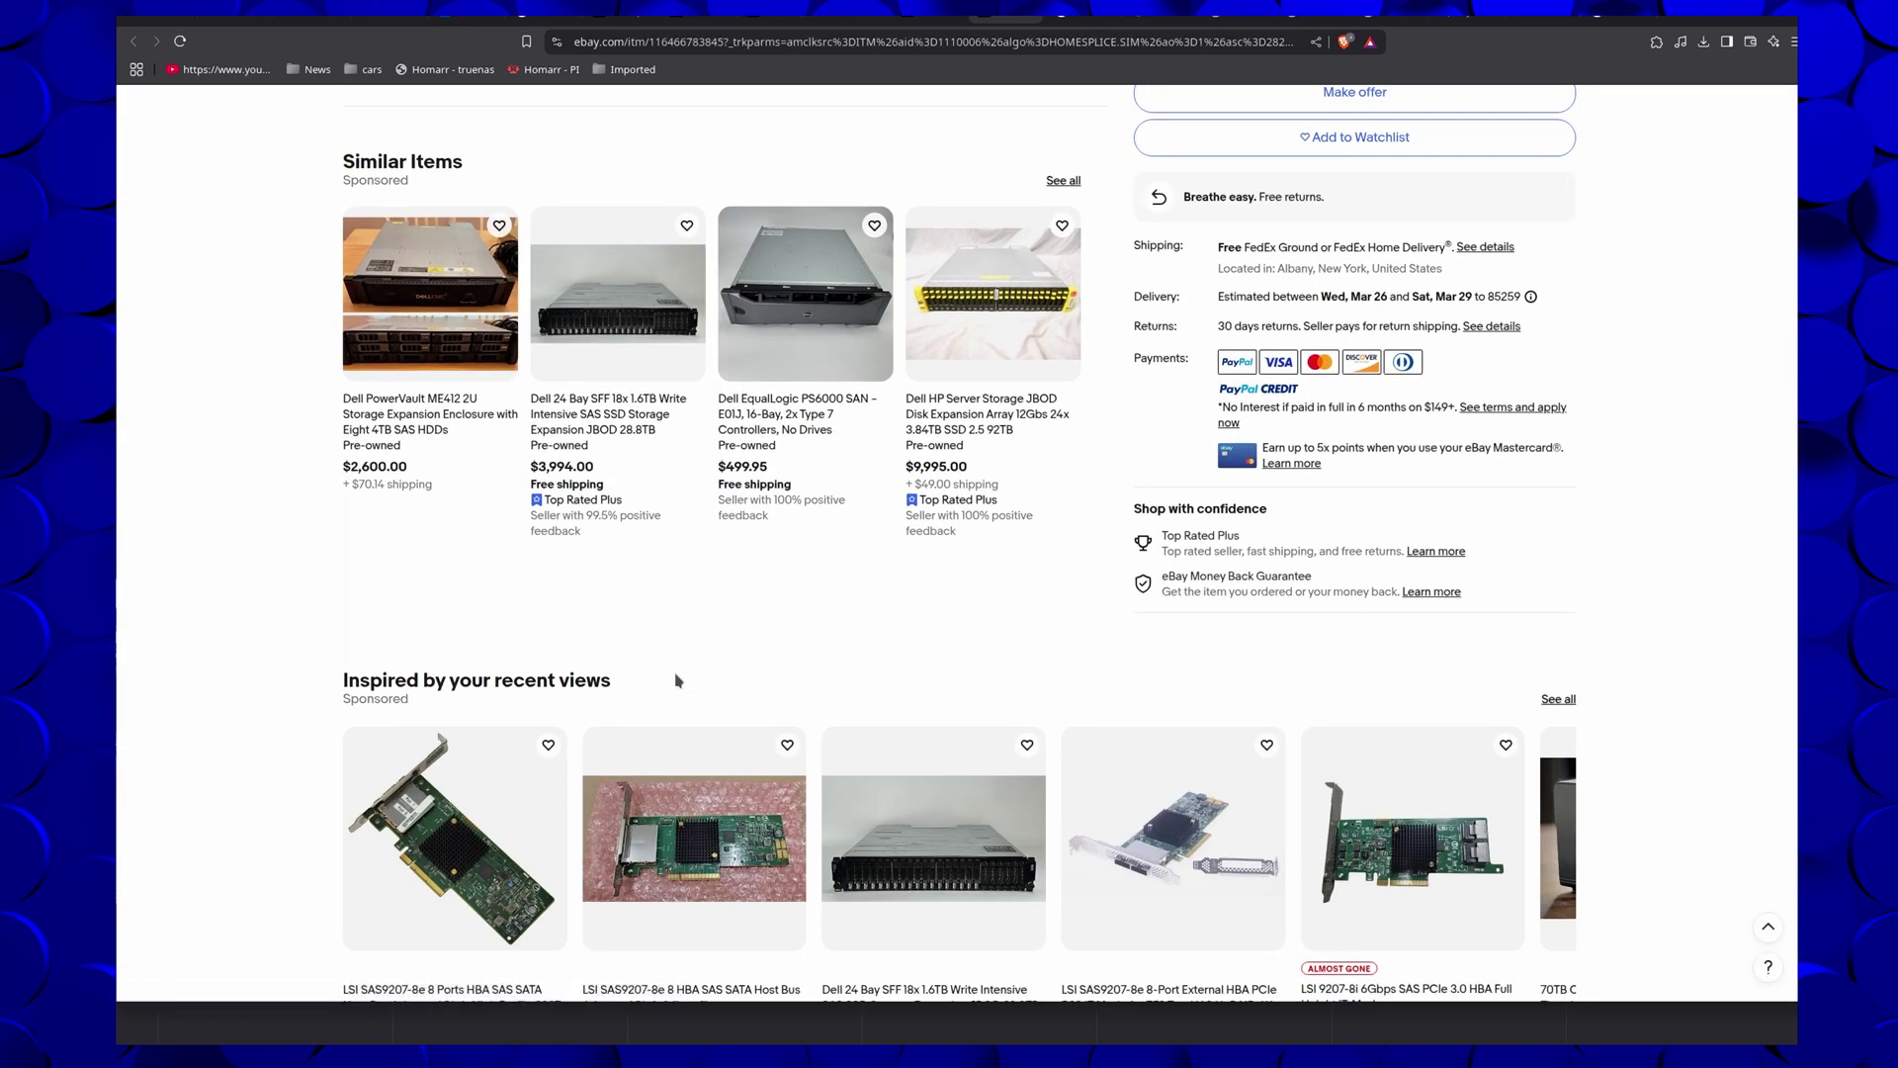
scroll(678, 681, down, 1)
View the Dell PowerVault ME412 2U Storage Expansion Enclosure listing from the similar items.
scroll(676, 680, up, 6)
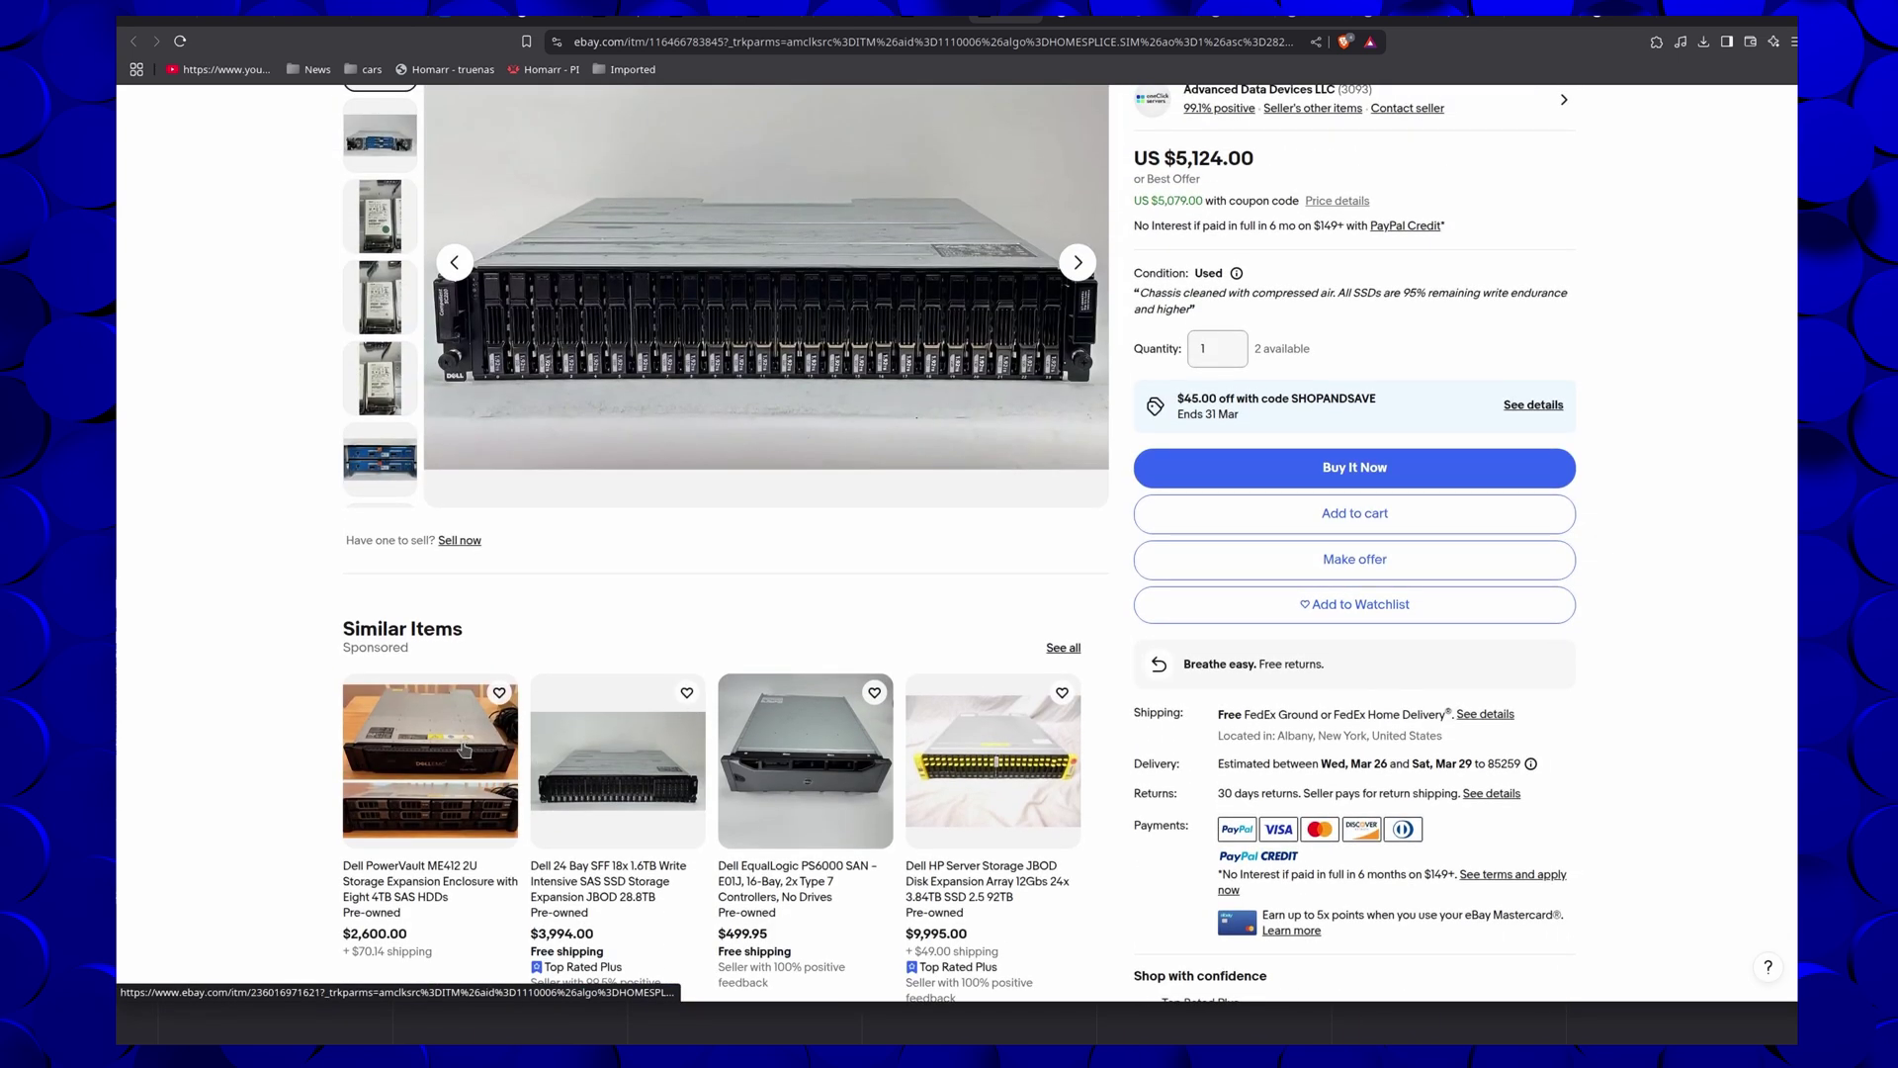
click(464, 750)
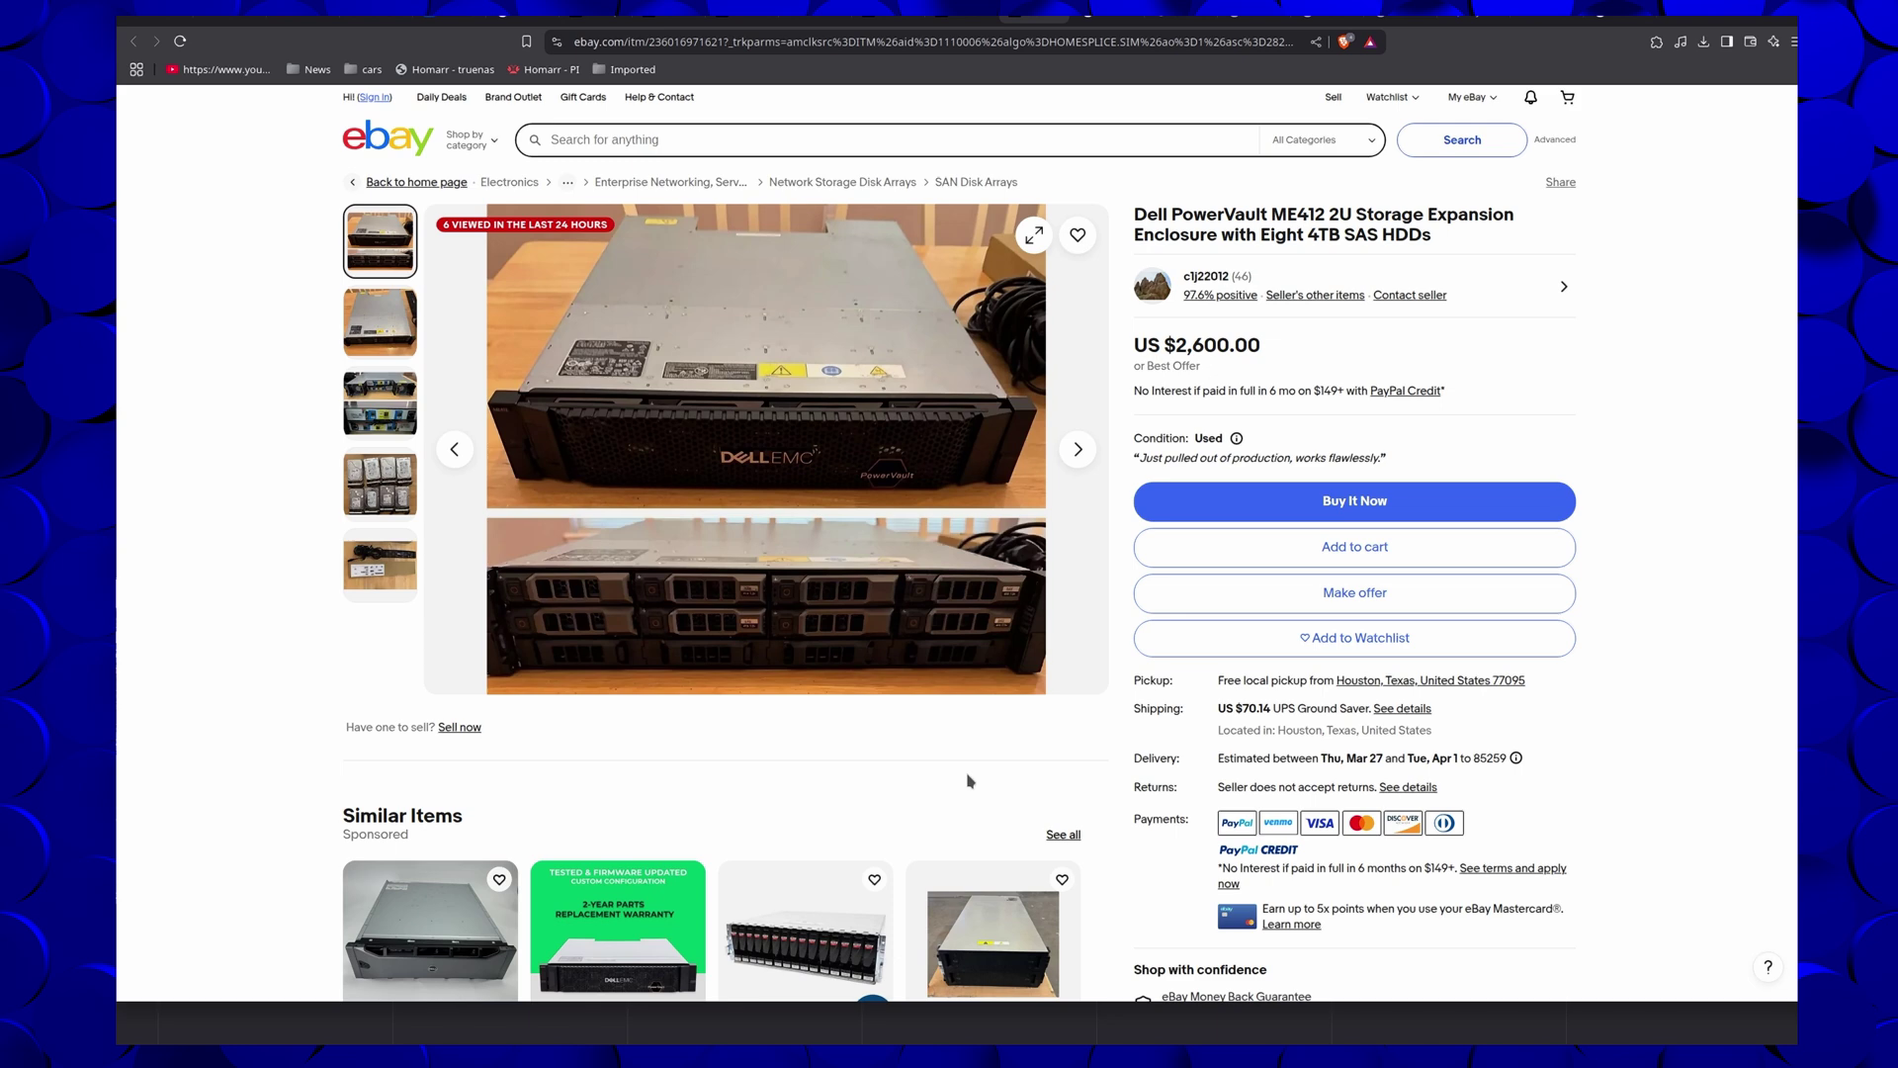
key(alt+Left)
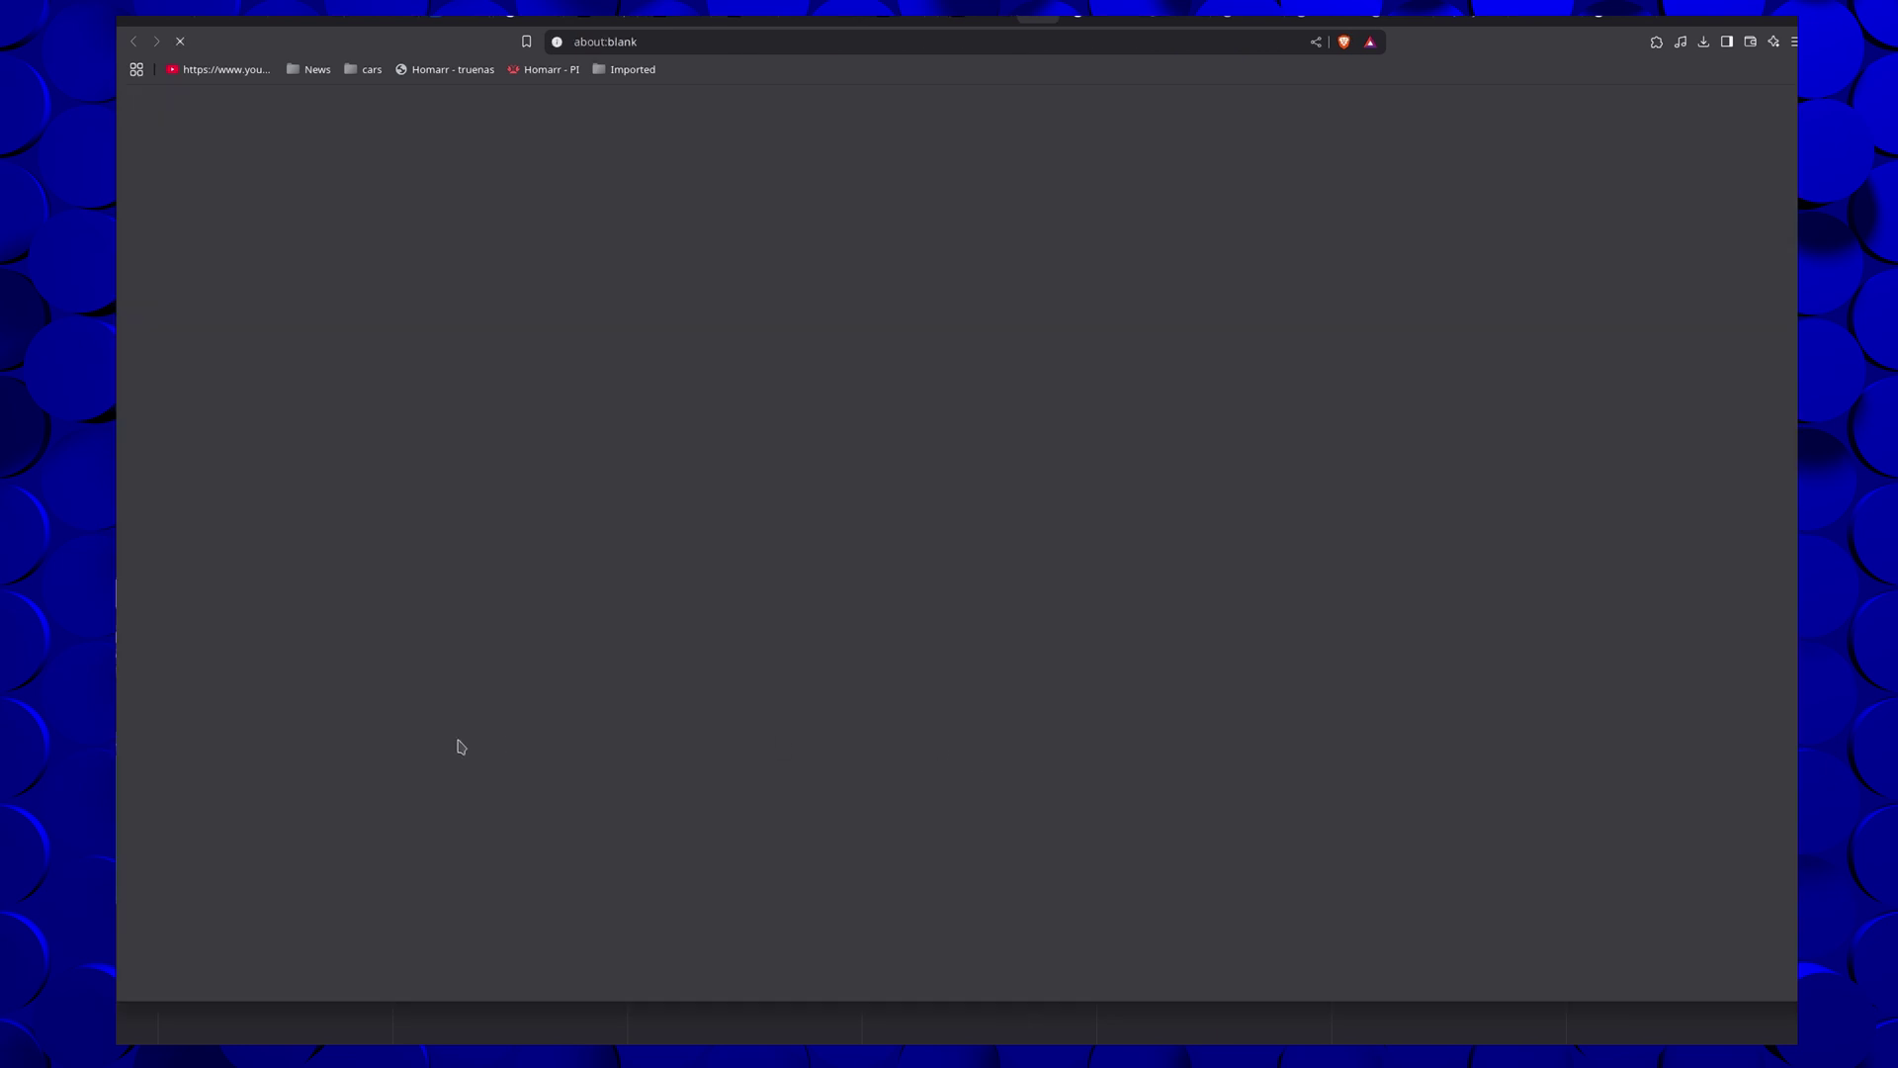